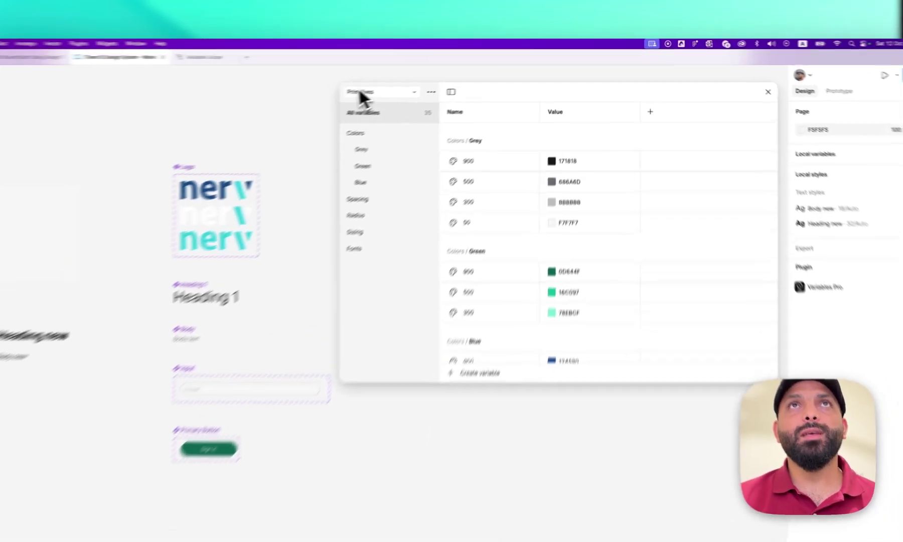
Review the Primitives variable collection in the Local variables panel.
{"action": "left_click", "coordinate": [422, 79]}
{"action": "left_click", "coordinate": [452, 107]}
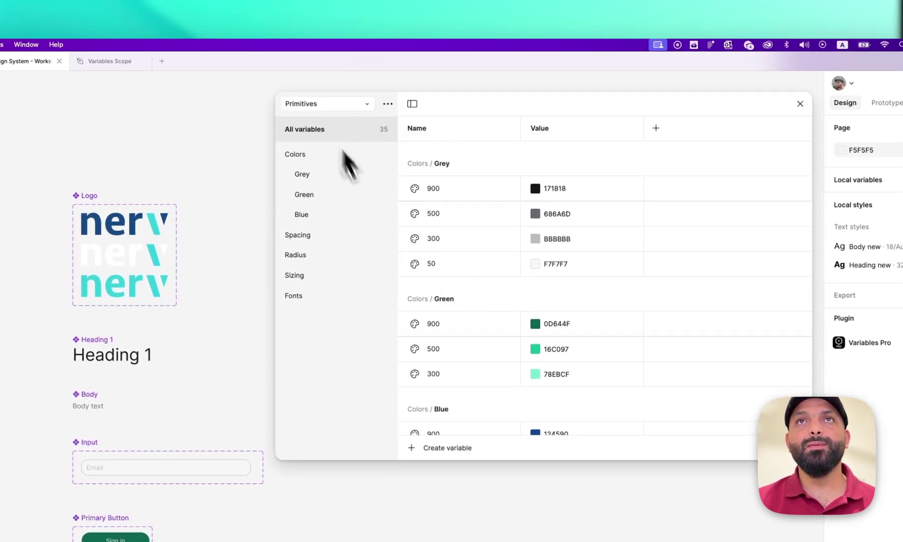
{"action": "scroll", "coordinate": [449, 261], "scroll_direction": "down", "scroll_amount": 10}
{"action": "scroll", "coordinate": [452, 263], "scroll_direction": "down", "scroll_amount": 5}
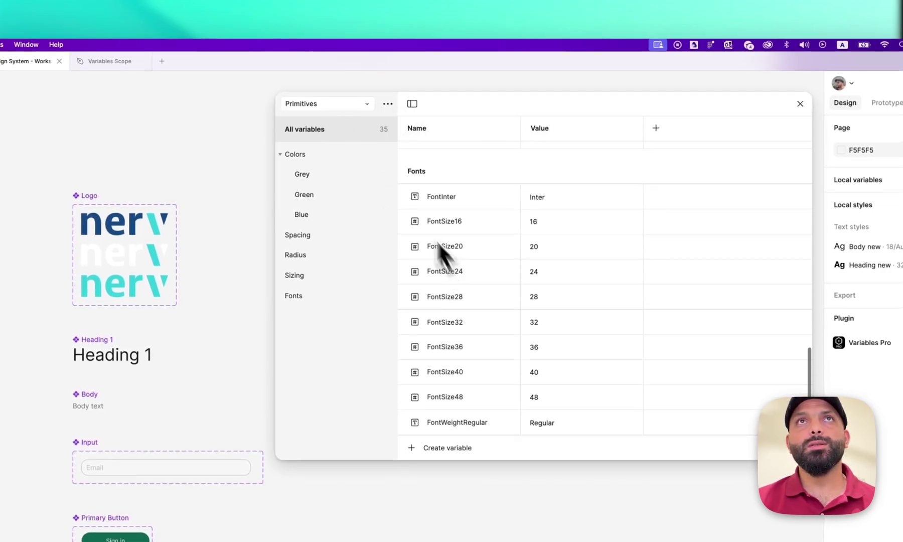
Switch through the Alias Tokens and Tokens collections to review their Light and Dark values.
{"action": "left_click", "coordinate": [326, 104]}
{"action": "left_click", "coordinate": [321, 118]}
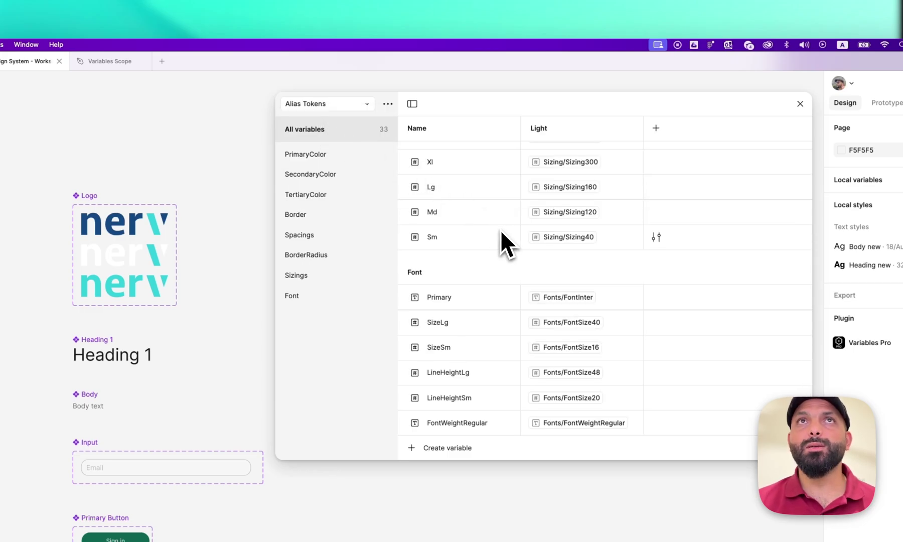
{"action": "left_click", "coordinate": [324, 104]}
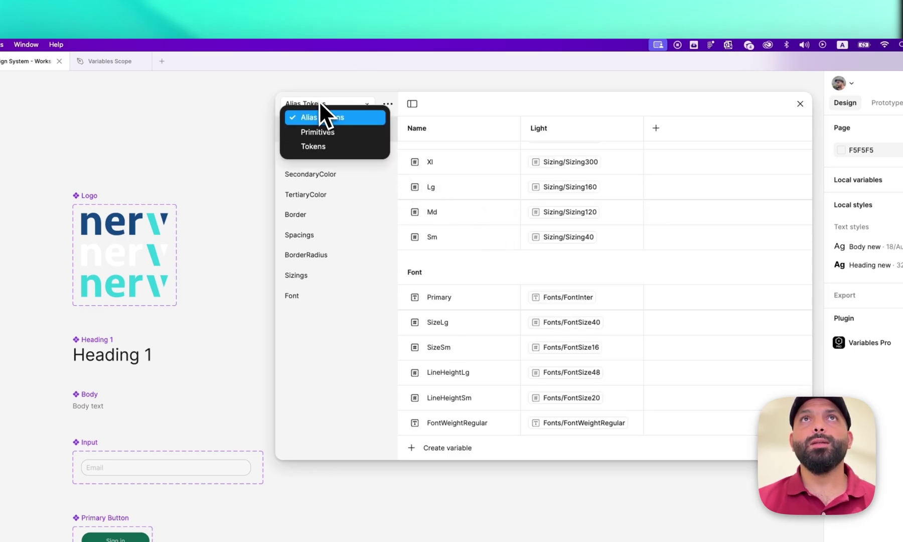
{"action": "left_click", "coordinate": [326, 144]}
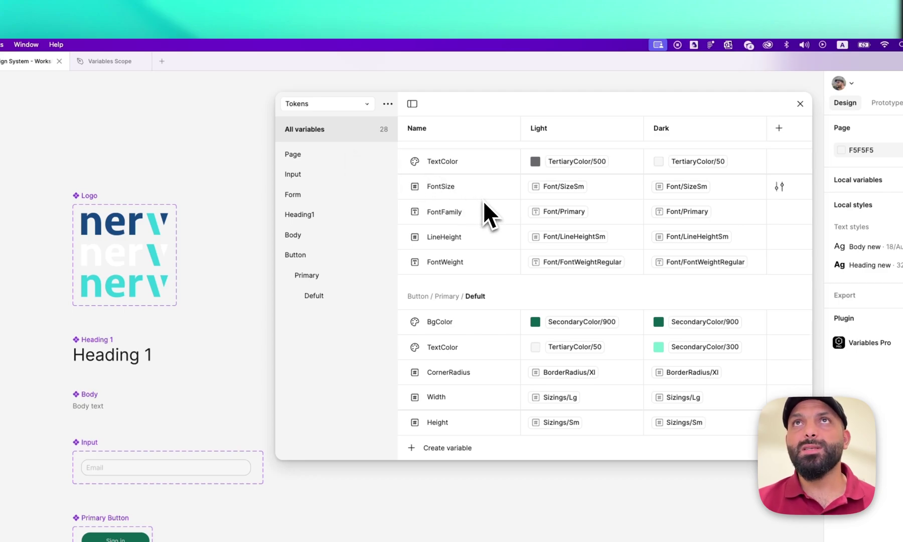
{"action": "scroll", "coordinate": [483, 200], "scroll_direction": "up", "scroll_amount": 10}
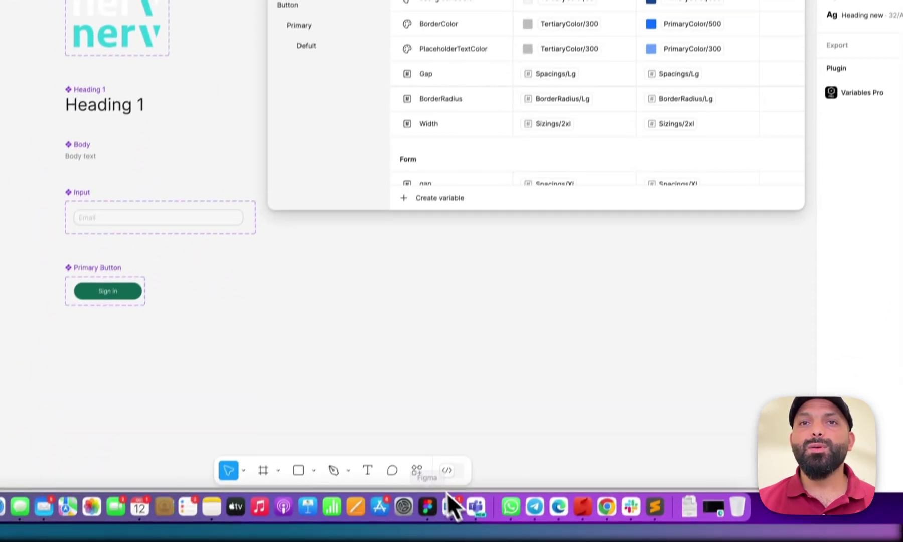
{"action": "left_click", "coordinate": [440, 449]}
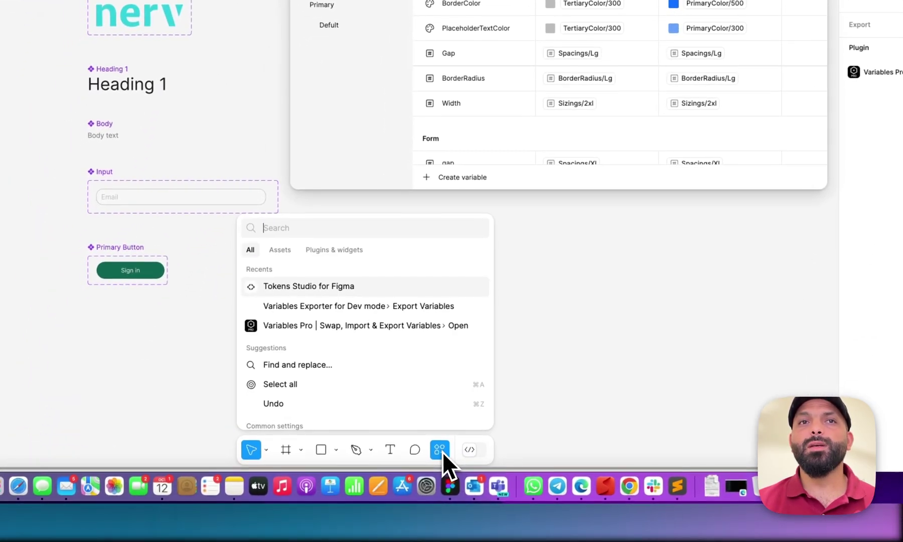
Browse Plugins & widgets, then switch to Dev Mode and inspect the Sign in button.
{"action": "left_click", "coordinate": [352, 249]}
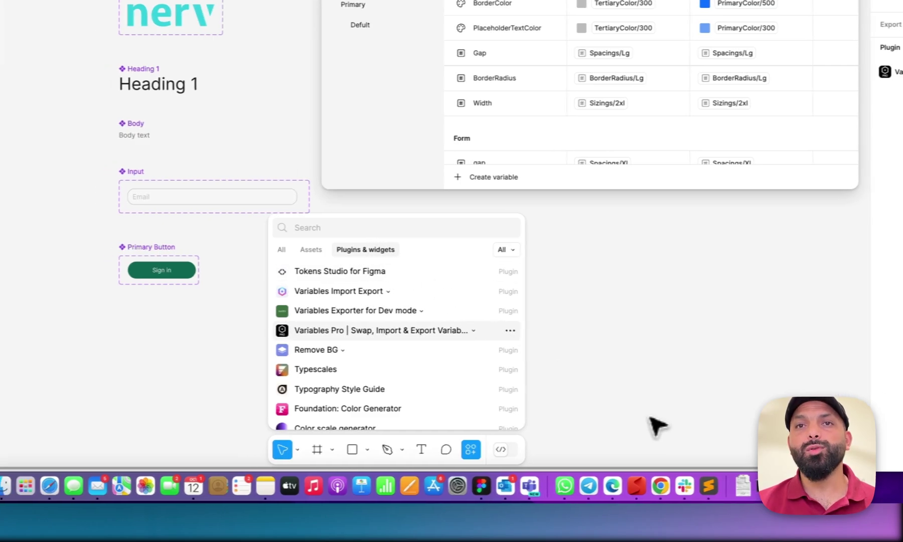
{"action": "left_click", "coordinate": [587, 426]}
{"action": "left_click", "coordinate": [520, 451]}
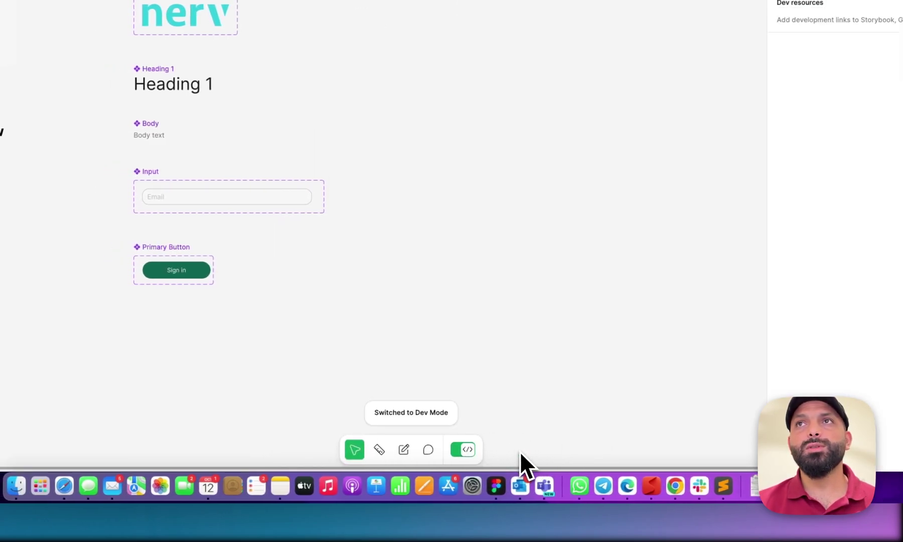
{"action": "left_click", "coordinate": [200, 274]}
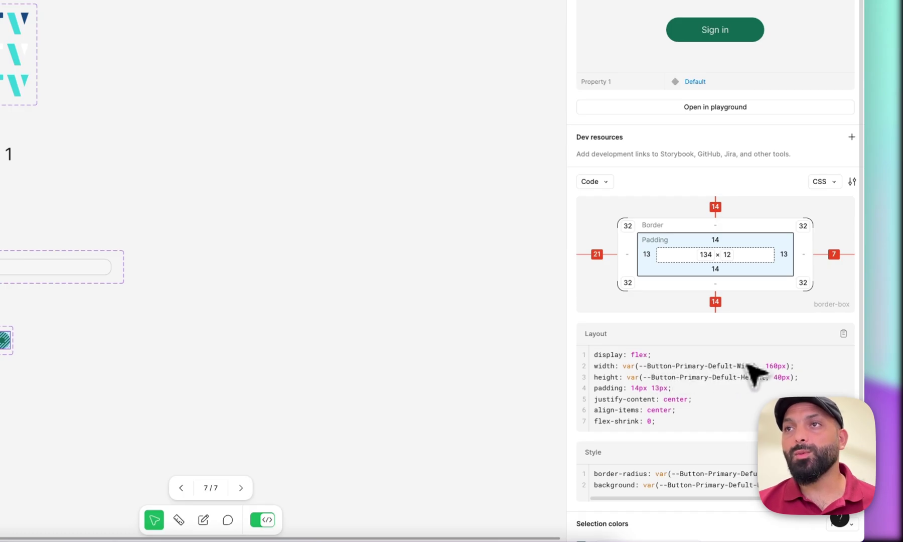
Copy the Sign in button's Style CSS and highlight its width and height variable lines.
{"action": "scroll", "coordinate": [760, 389], "scroll_direction": "down", "scroll_amount": 3}
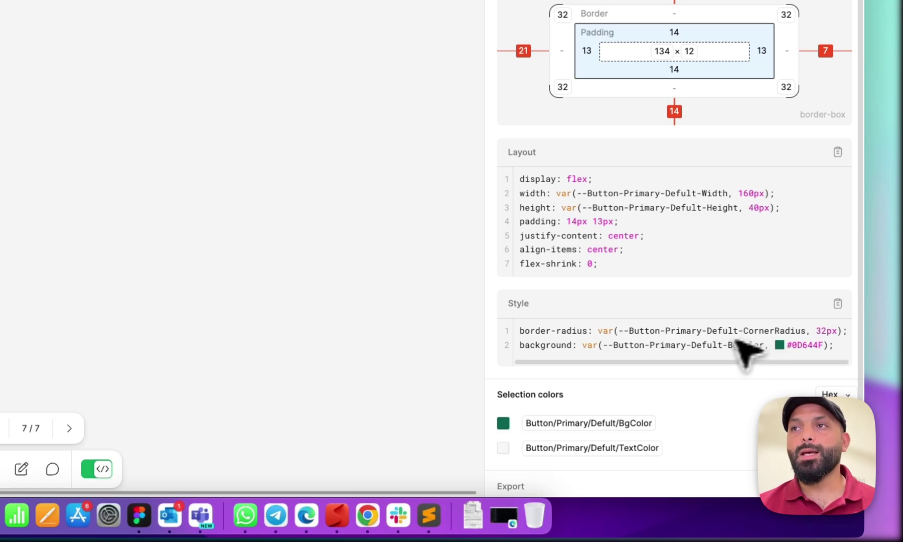
{"action": "left_click", "coordinate": [825, 325]}
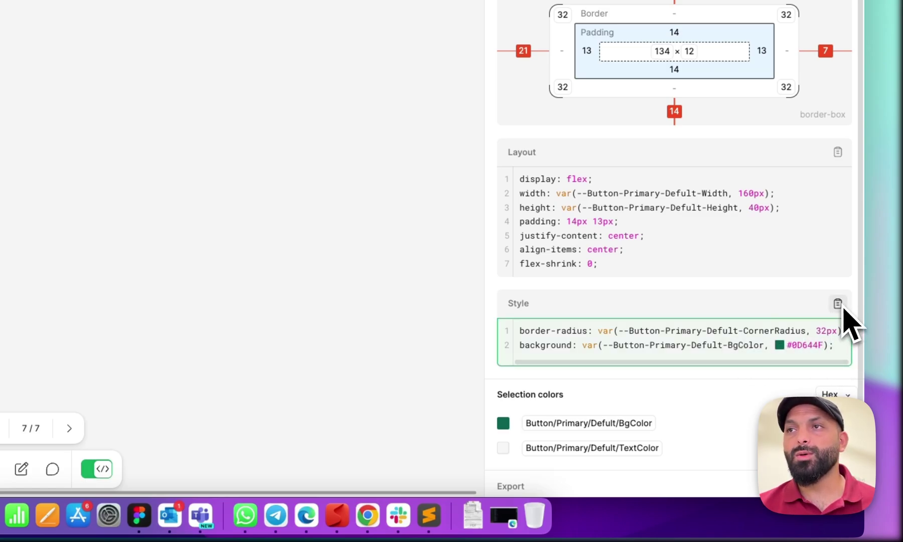
{"action": "left_click", "coordinate": [838, 303]}
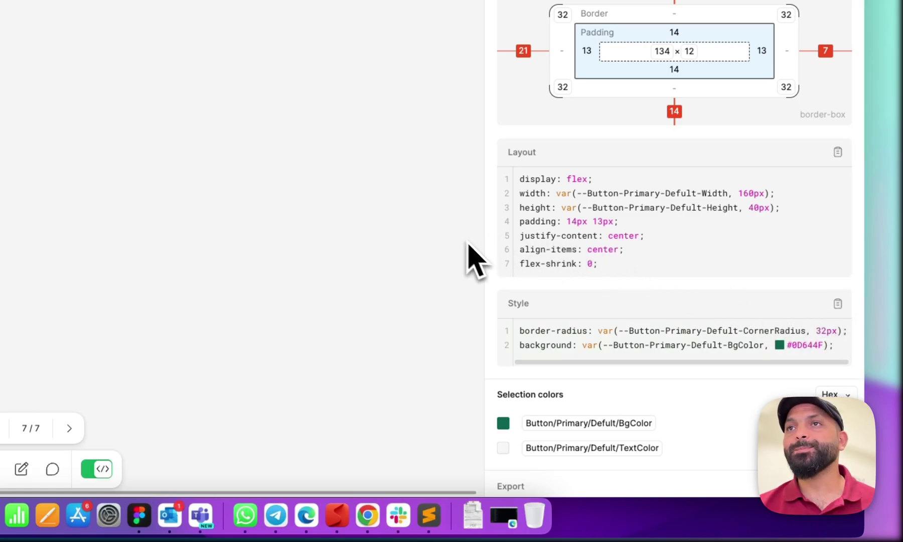
{"action": "left_click_drag", "start_coordinate": [778, 205], "coordinate": [522, 202]}
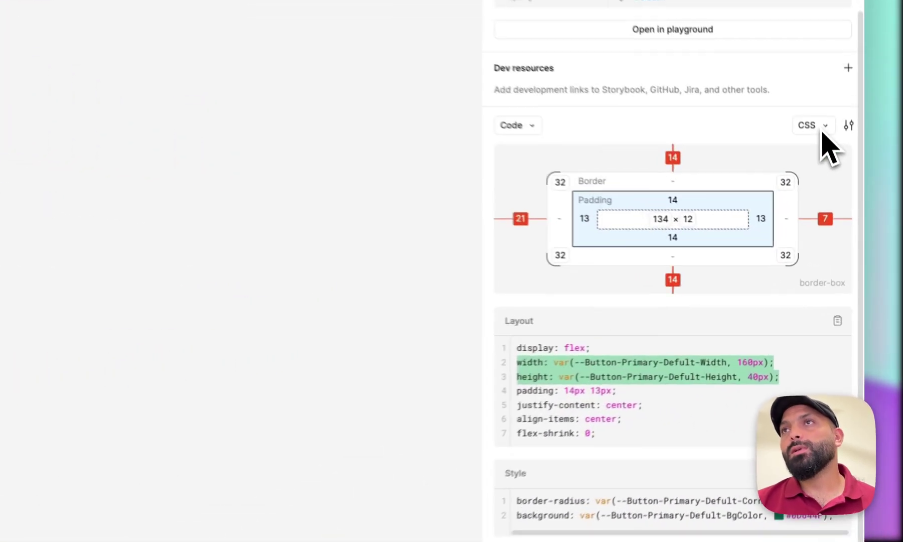
{"action": "left_click", "coordinate": [838, 217]}
Switch the Dev Mode code language to iOS SwiftUI and scroll through the generated code.
{"action": "mouse_move", "coordinate": [814, 237]}
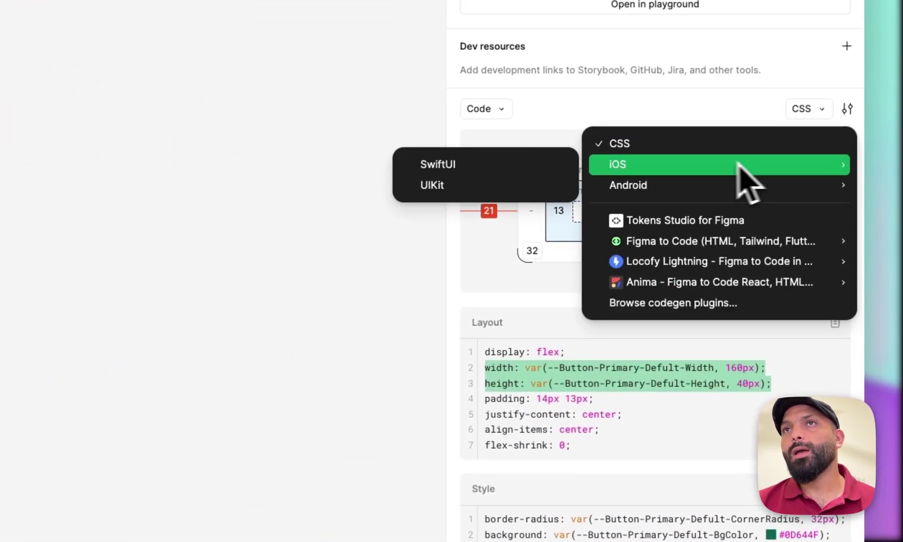
{"action": "left_click", "coordinate": [459, 170]}
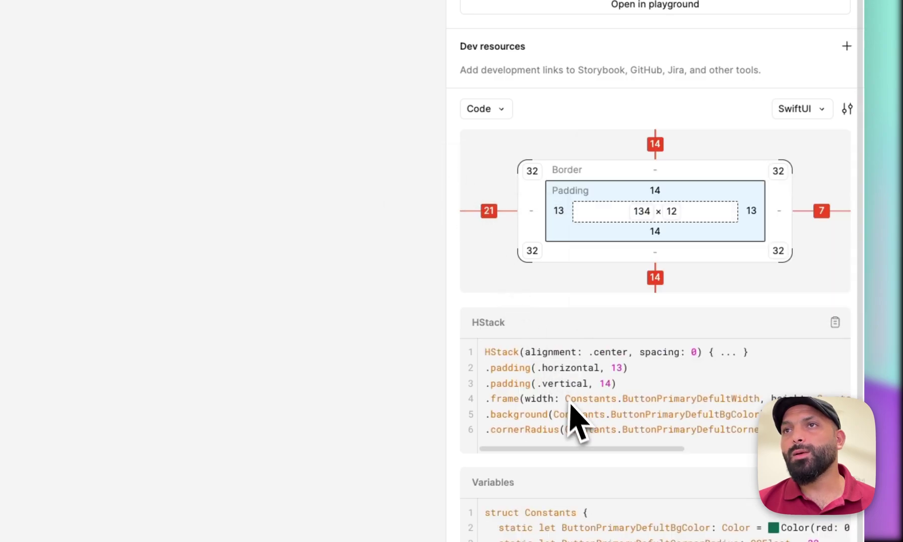
{"action": "scroll", "coordinate": [577, 419], "scroll_direction": "up", "scroll_amount": 2}
{"action": "scroll", "coordinate": [576, 409], "scroll_direction": "down", "scroll_amount": 3}
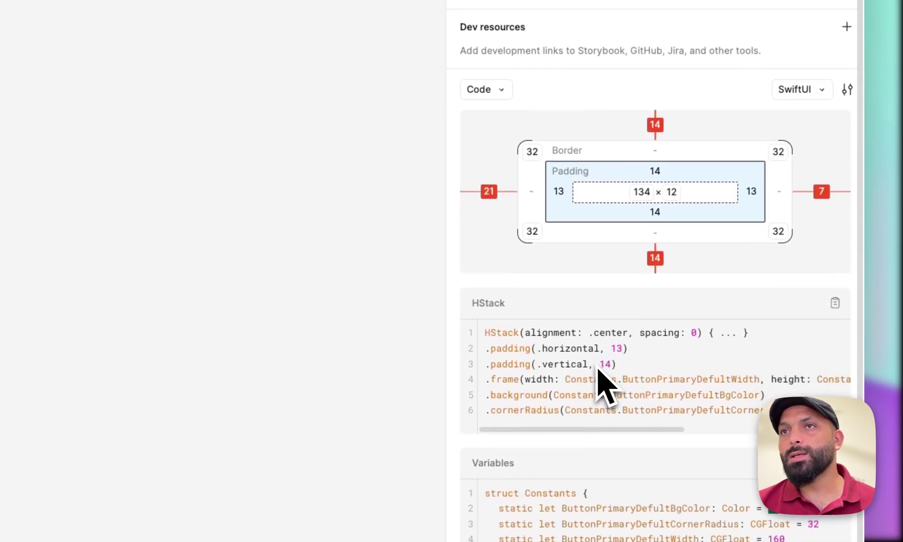
{"action": "scroll", "coordinate": [599, 369], "scroll_direction": "right", "scroll_amount": 5}
{"action": "scroll", "coordinate": [570, 400], "scroll_direction": "left", "scroll_amount": 5}
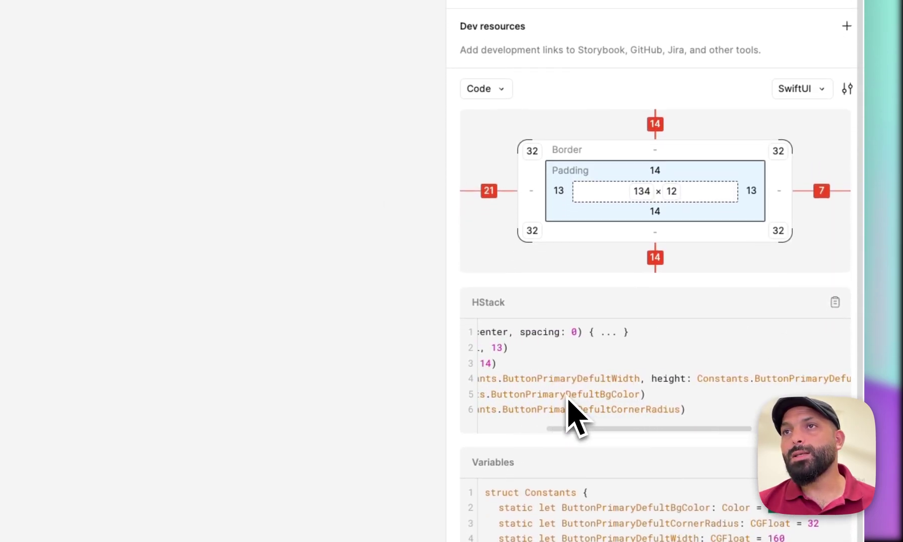
{"action": "scroll", "coordinate": [570, 399], "scroll_direction": "left", "scroll_amount": 1}
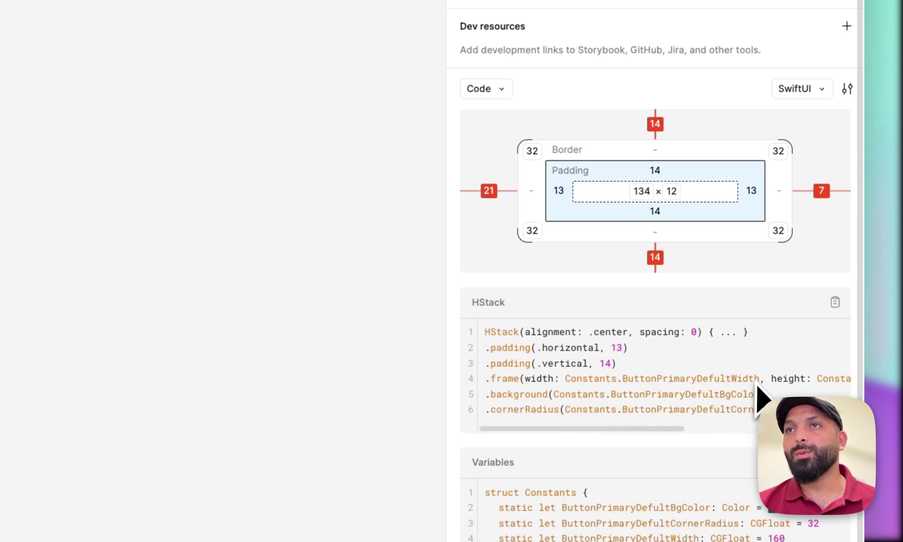
{"action": "scroll", "coordinate": [757, 387], "scroll_direction": "right", "scroll_amount": 7}
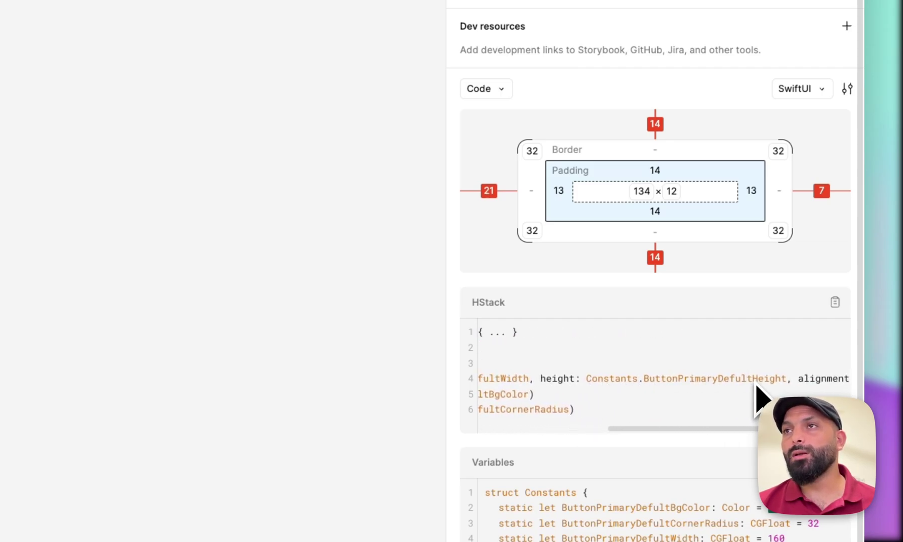
{"action": "scroll", "coordinate": [755, 385], "scroll_direction": "left", "scroll_amount": 5}
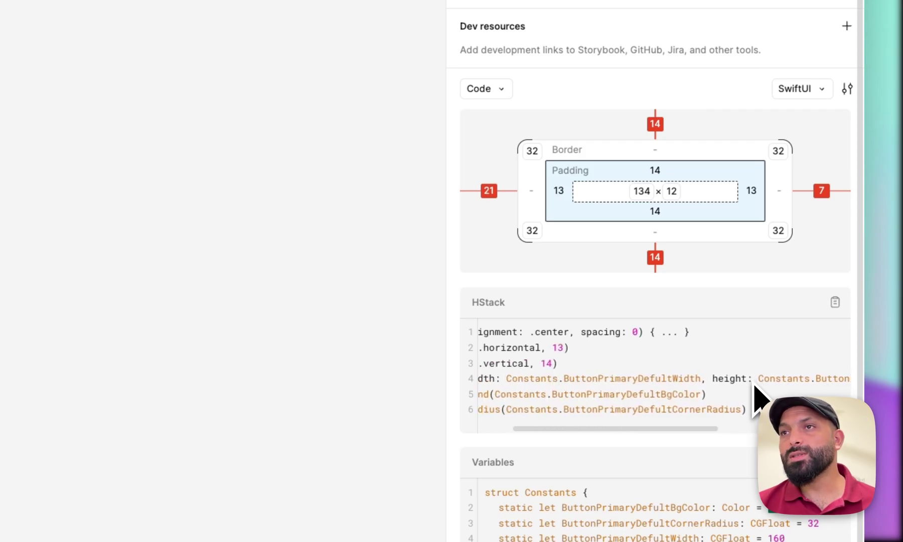
{"action": "scroll", "coordinate": [753, 386], "scroll_direction": "left", "scroll_amount": 1}
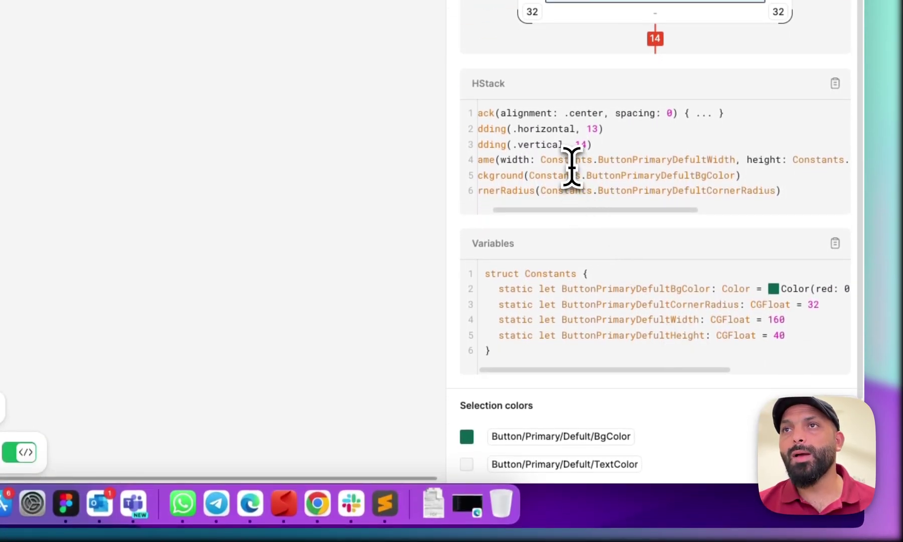
{"action": "scroll", "coordinate": [572, 168], "scroll_direction": "left", "scroll_amount": 1}
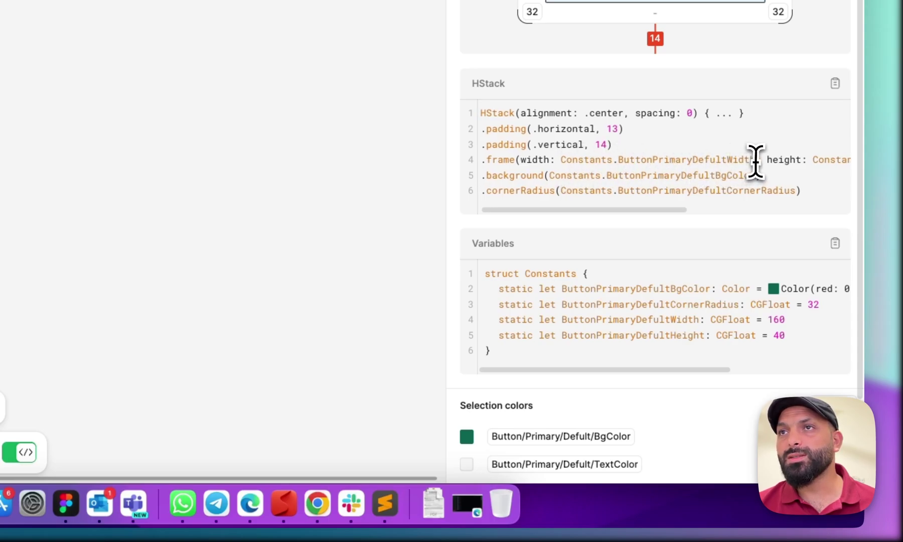
Highlight the width constant and its 160 definition in the Constants struct.
{"action": "left_click_drag", "start_coordinate": [756, 159], "coordinate": [548, 160]}
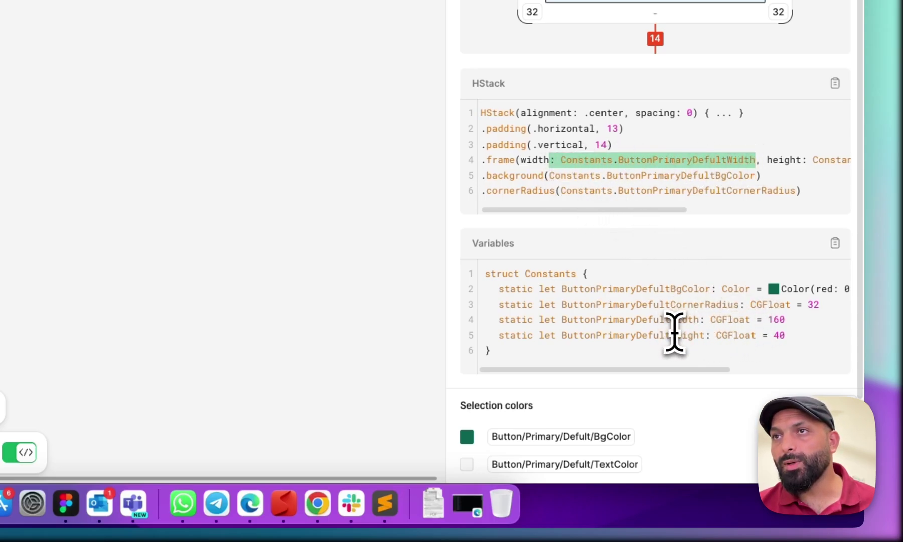
{"action": "left_click", "coordinate": [788, 324]}
{"action": "left_click_drag", "start_coordinate": [788, 321], "coordinate": [532, 319]}
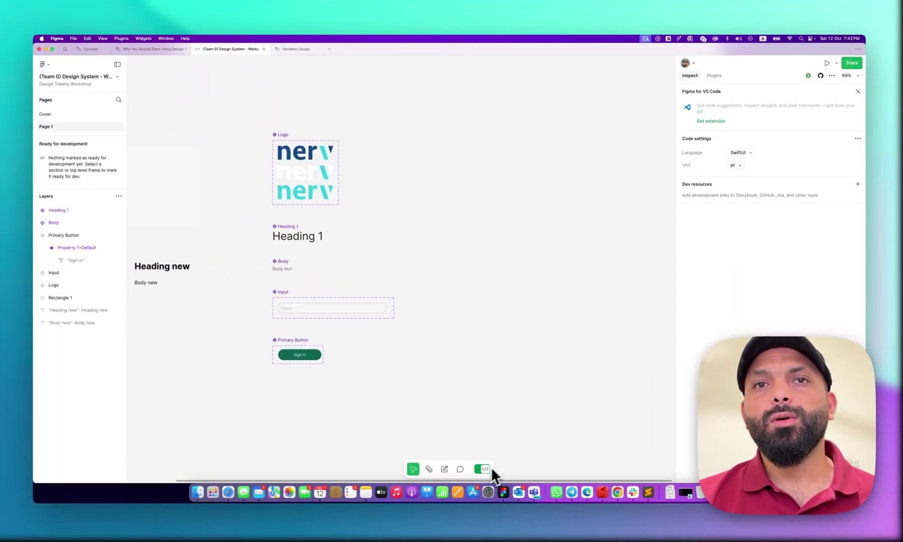
Leave Dev Mode and run Variables Exporter for Dev mode > Export Variables from Plugins & widgets.
{"action": "left_click", "coordinate": [484, 469]}
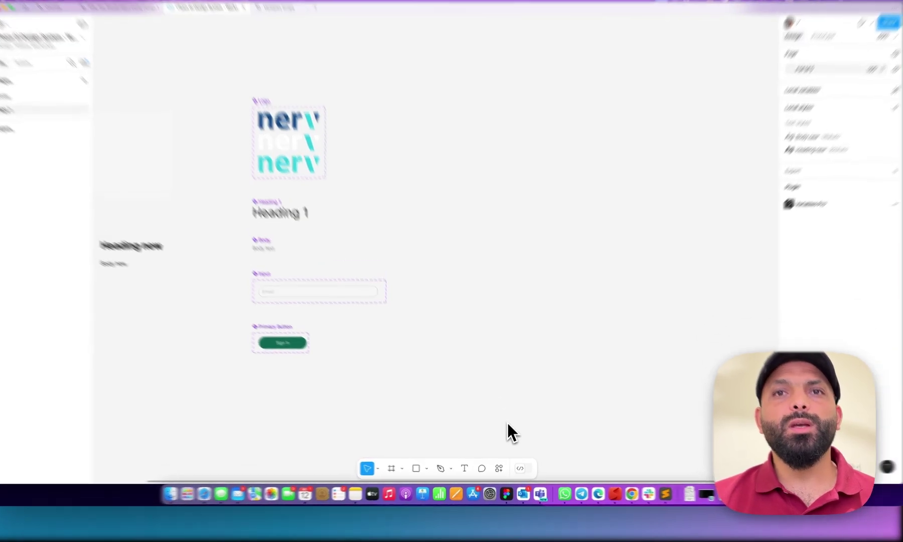
{"action": "left_click", "coordinate": [498, 468]}
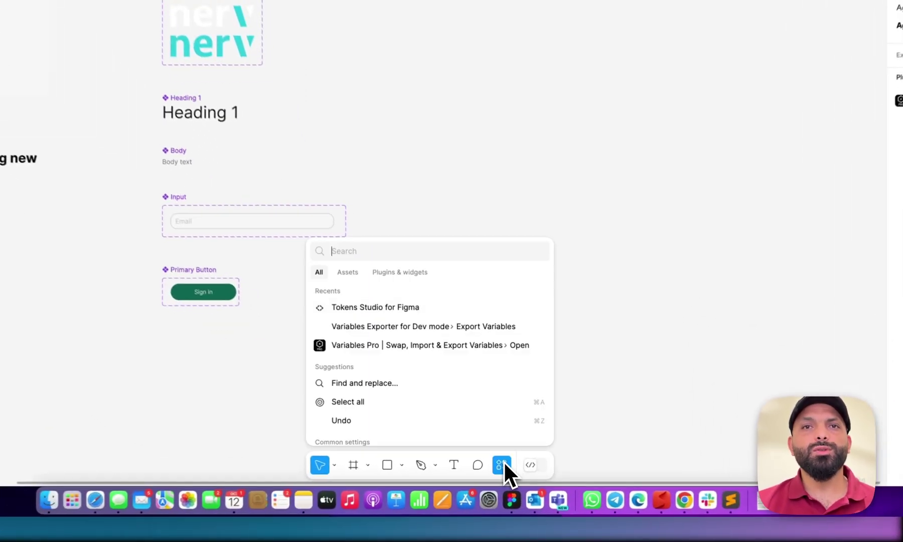
{"action": "left_click", "coordinate": [400, 272]}
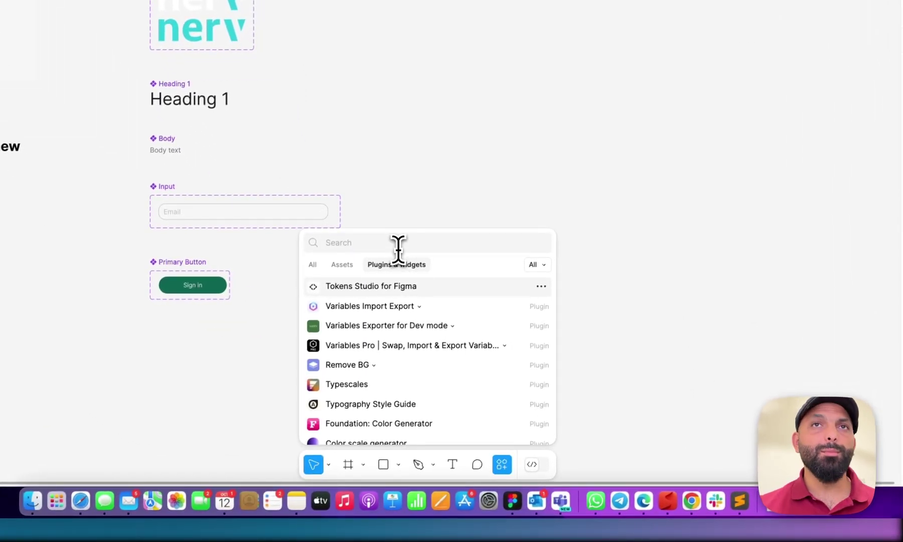
{"action": "type", "text": "Var"}
{"action": "key", "text": "super+a"}
{"action": "type", "text": "Export Va"}
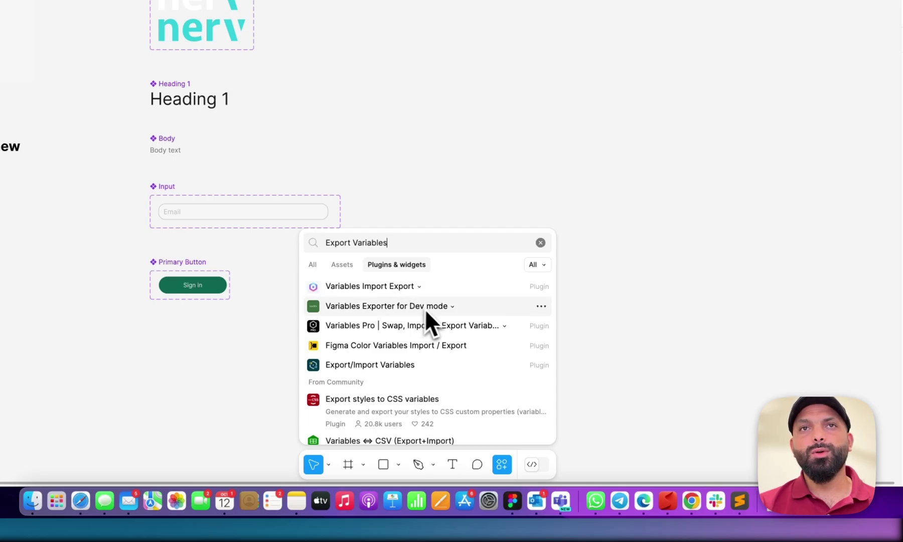
{"action": "mouse_move", "coordinate": [410, 309]}
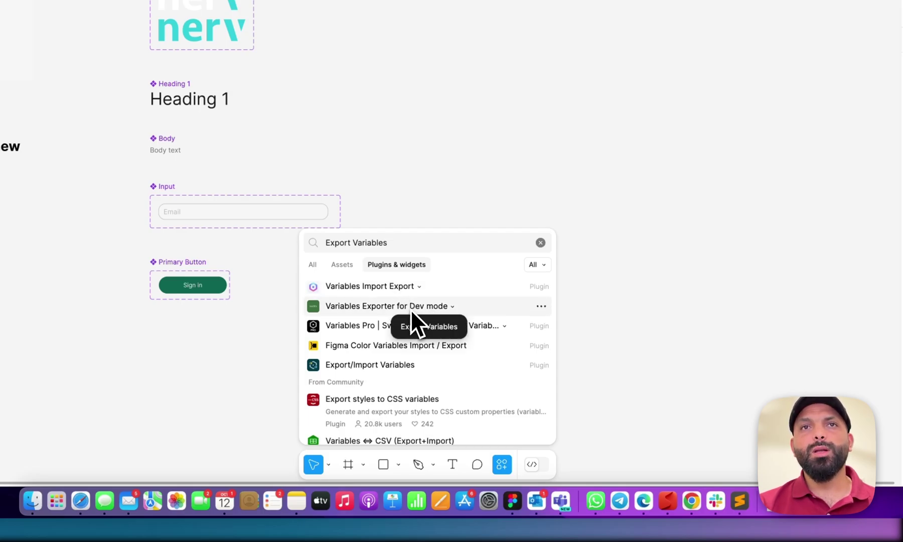
{"action": "left_click", "coordinate": [428, 330]}
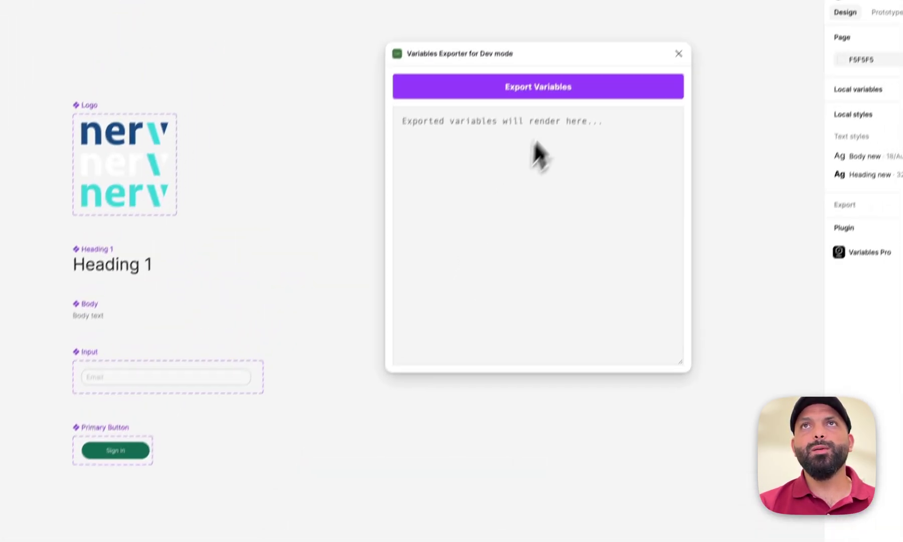
Export the variables as tokens JSON and start reviewing the Primitives output.
{"action": "left_click", "coordinate": [557, 111]}
{"action": "left_click", "coordinate": [428, 150]}
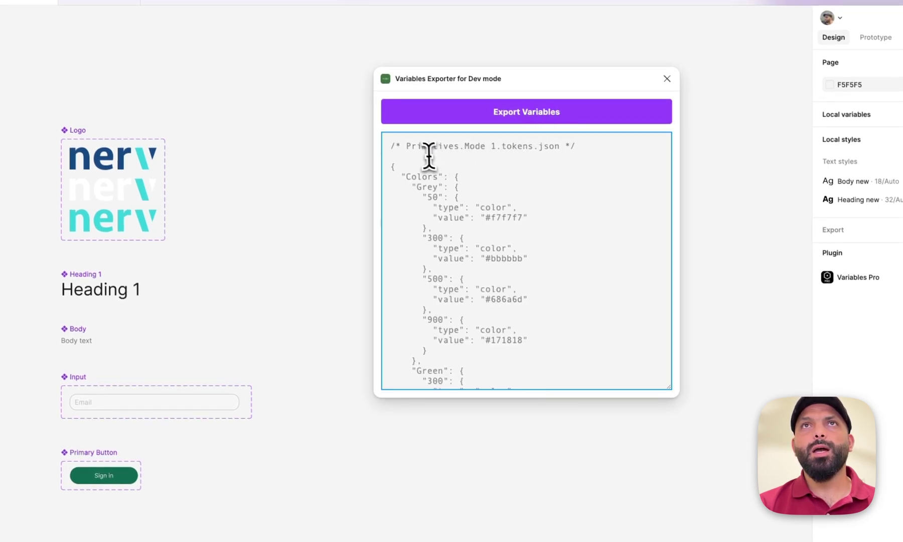
{"action": "left_click_drag", "start_coordinate": [400, 147], "coordinate": [550, 148]}
{"action": "scroll", "coordinate": [489, 175], "scroll_direction": "down", "scroll_amount": 10}
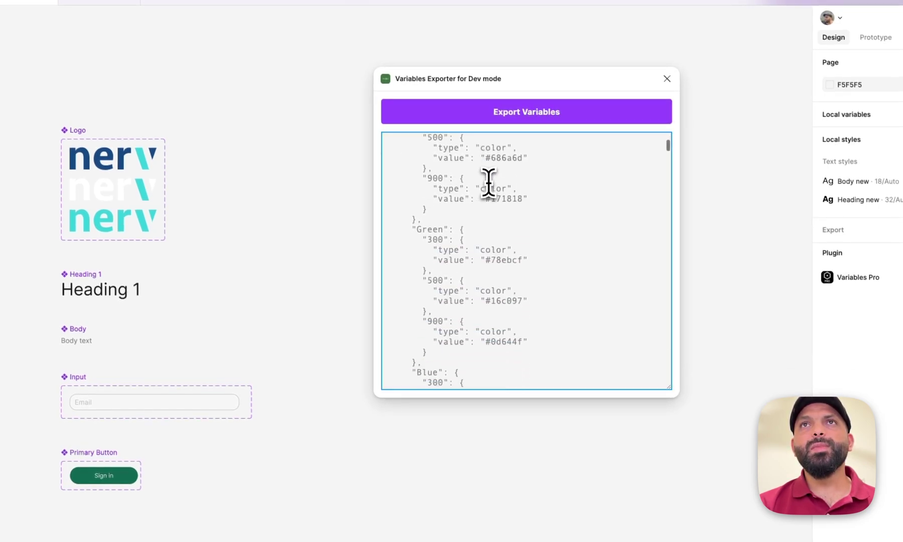
{"action": "scroll", "coordinate": [486, 183], "scroll_direction": "down", "scroll_amount": 15}
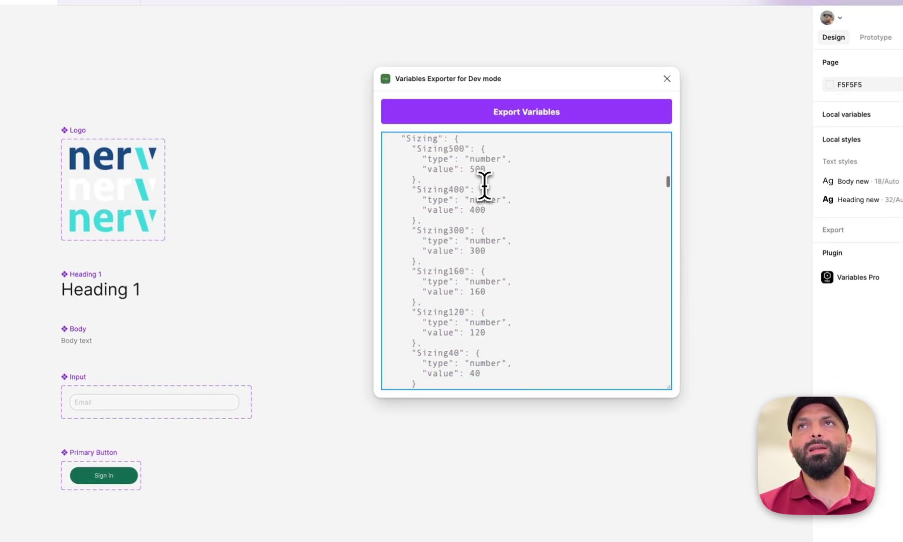
{"action": "scroll", "coordinate": [484, 185], "scroll_direction": "down", "scroll_amount": 10}
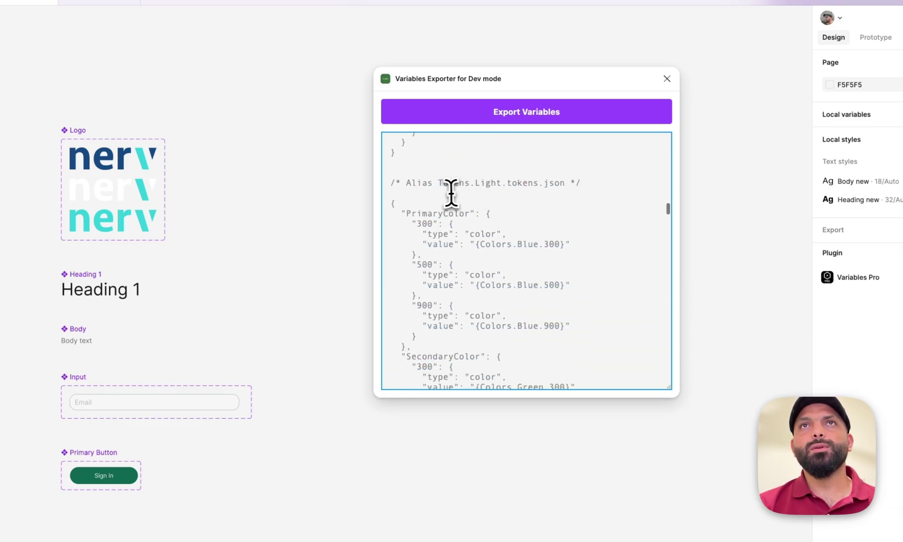
Scroll through the Alias Tokens.Light, Tokens.Light and Tokens.Dark JSON files.
{"action": "left_click_drag", "start_coordinate": [424, 184], "coordinate": [528, 183]}
{"action": "scroll", "coordinate": [516, 193], "scroll_direction": "down", "scroll_amount": 12}
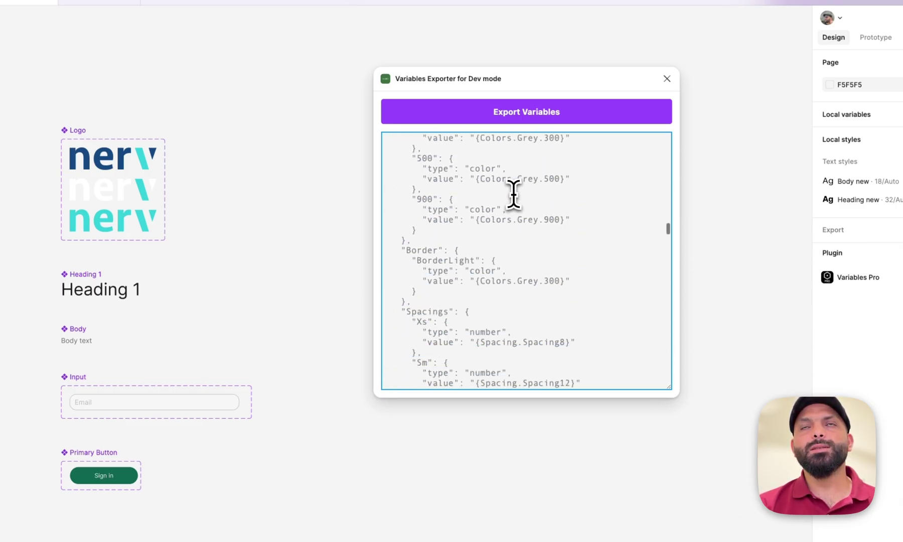
{"action": "scroll", "coordinate": [512, 194], "scroll_direction": "down", "scroll_amount": 15}
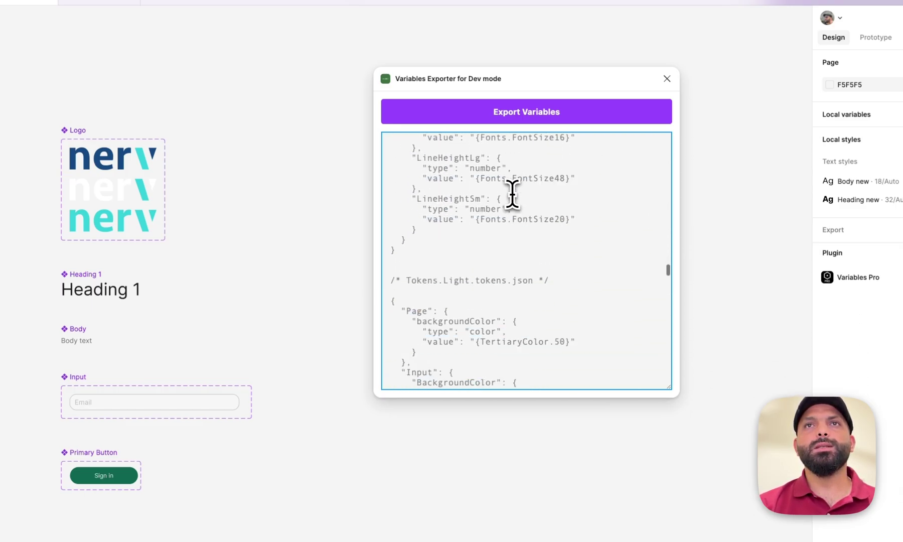
{"action": "left_click_drag", "start_coordinate": [412, 224], "coordinate": [518, 226]}
{"action": "scroll", "coordinate": [518, 230], "scroll_direction": "down", "scroll_amount": 5}
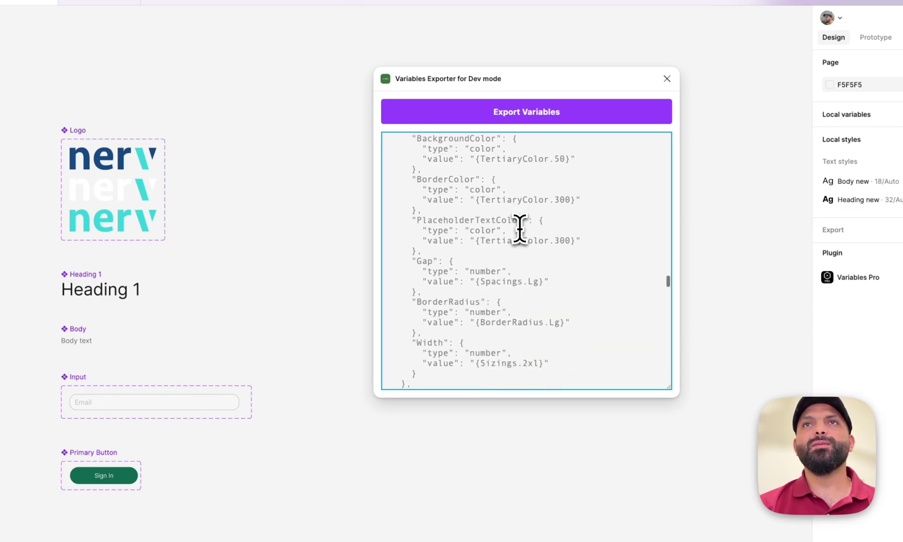
{"action": "scroll", "coordinate": [518, 230], "scroll_direction": "down", "scroll_amount": 10}
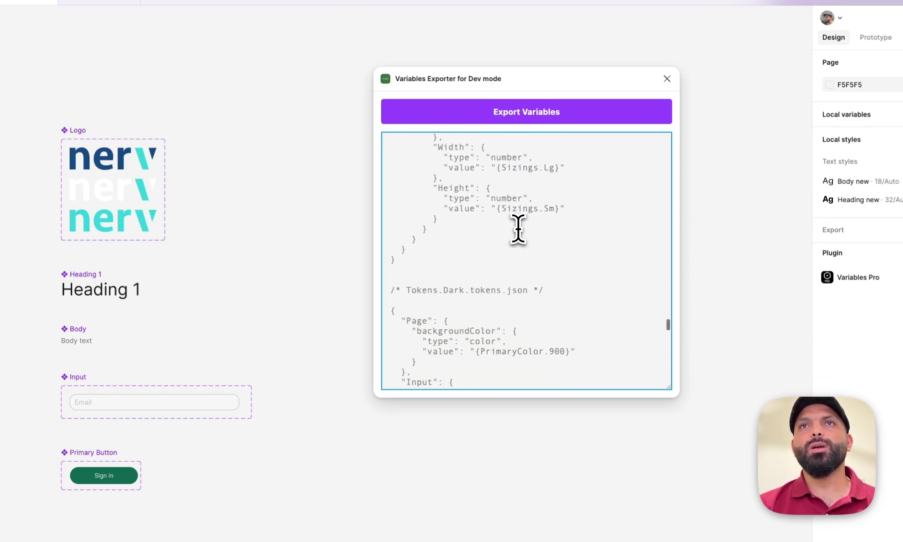
{"action": "left_click_drag", "start_coordinate": [412, 270], "coordinate": [514, 279]}
{"action": "left_click", "coordinate": [570, 281]}
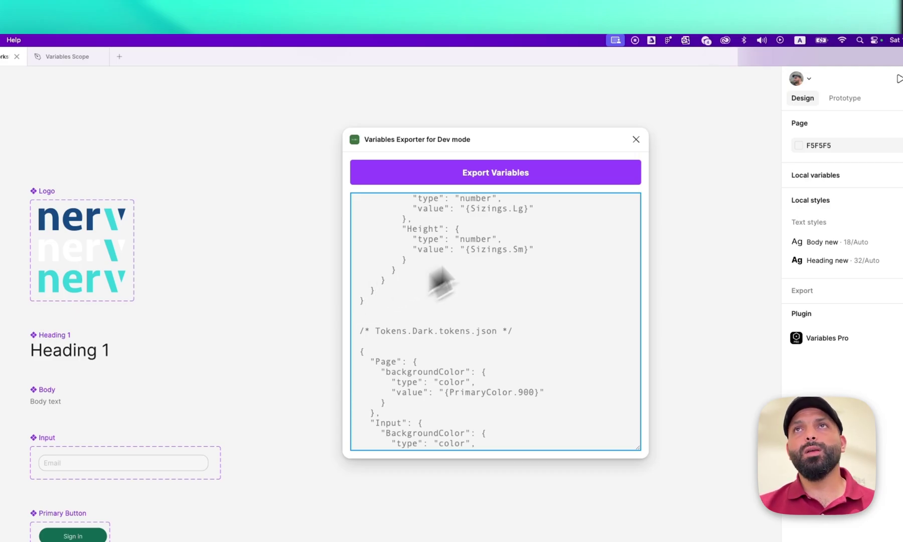
Close the exporter and run Export Variables in the Variables Import Export plugin instead.
{"action": "left_click", "coordinate": [636, 139]}
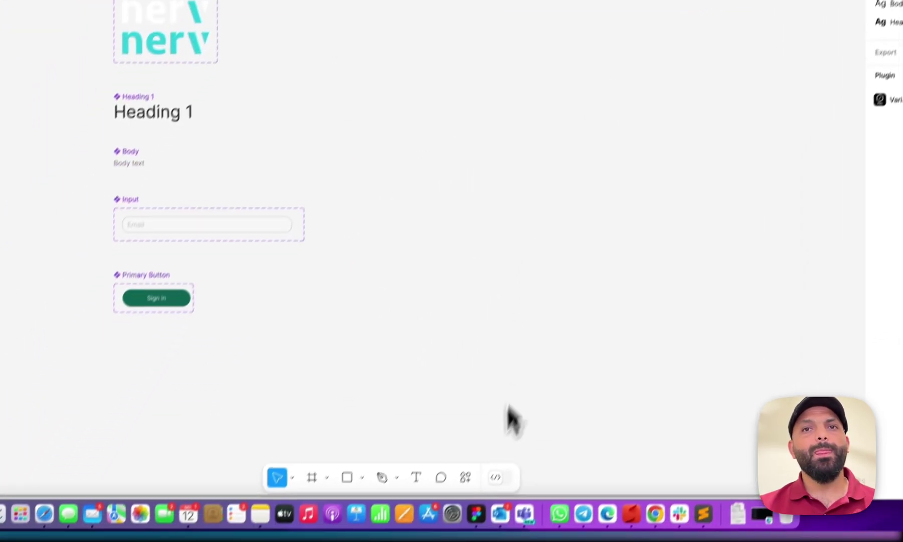
{"action": "left_click", "coordinate": [482, 450]}
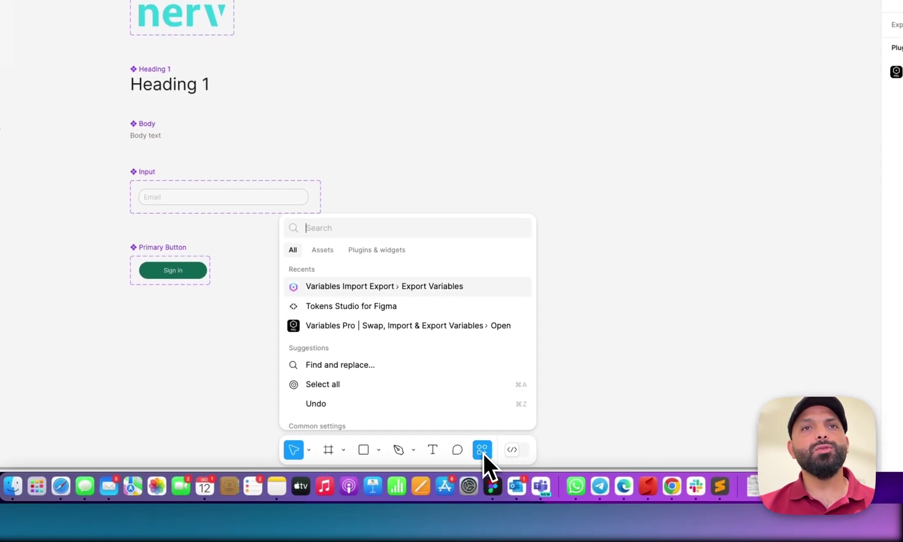
{"action": "left_click", "coordinate": [385, 287]}
{"action": "left_click", "coordinate": [441, 115]}
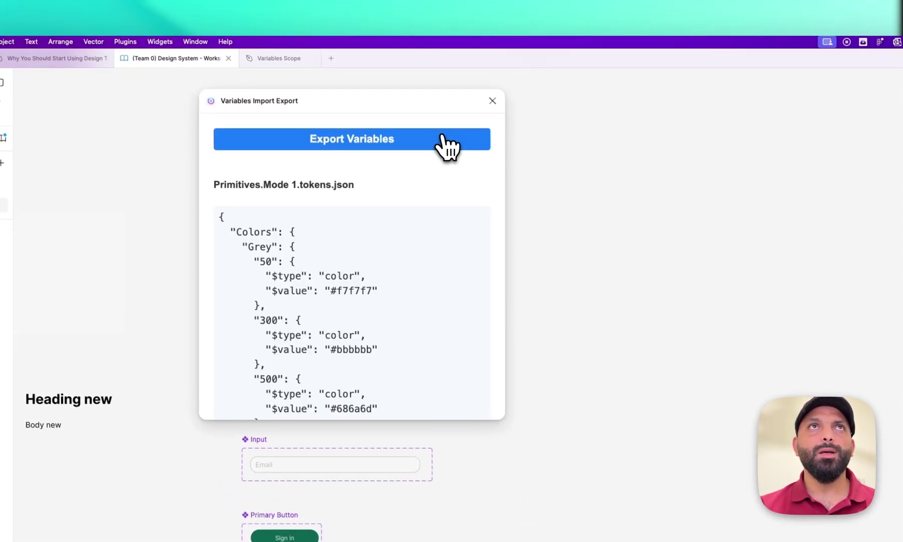
{"action": "left_click_drag", "start_coordinate": [235, 80], "coordinate": [421, 86]}
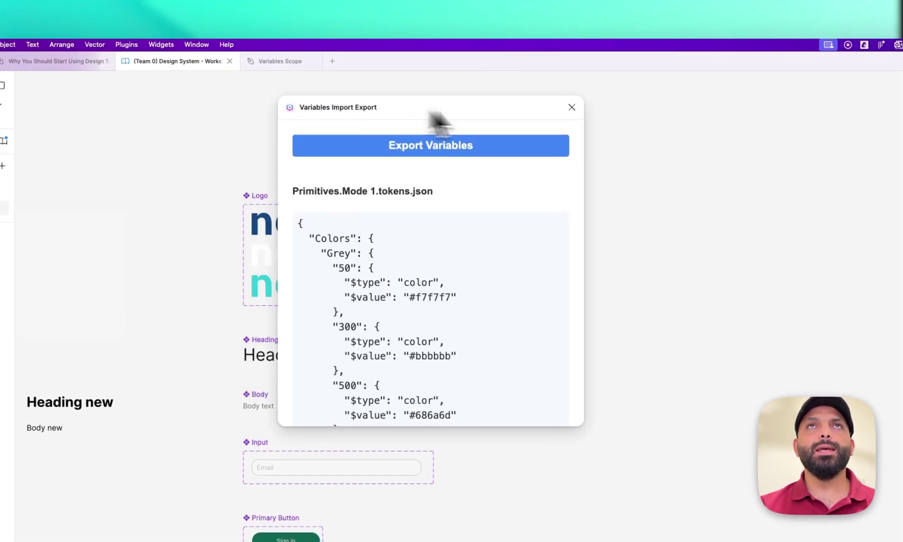
{"action": "left_click_drag", "start_coordinate": [437, 119], "coordinate": [630, 120]}
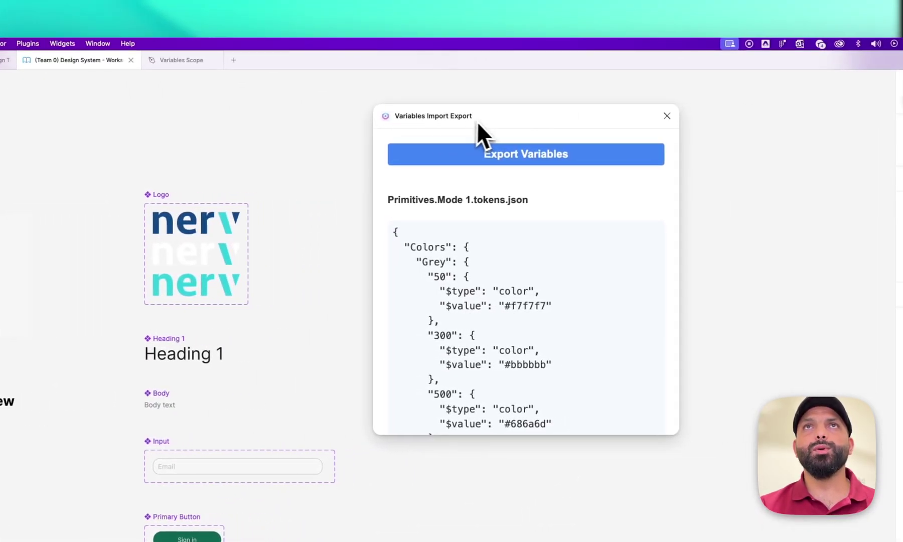
{"action": "left_click", "coordinate": [520, 160]}
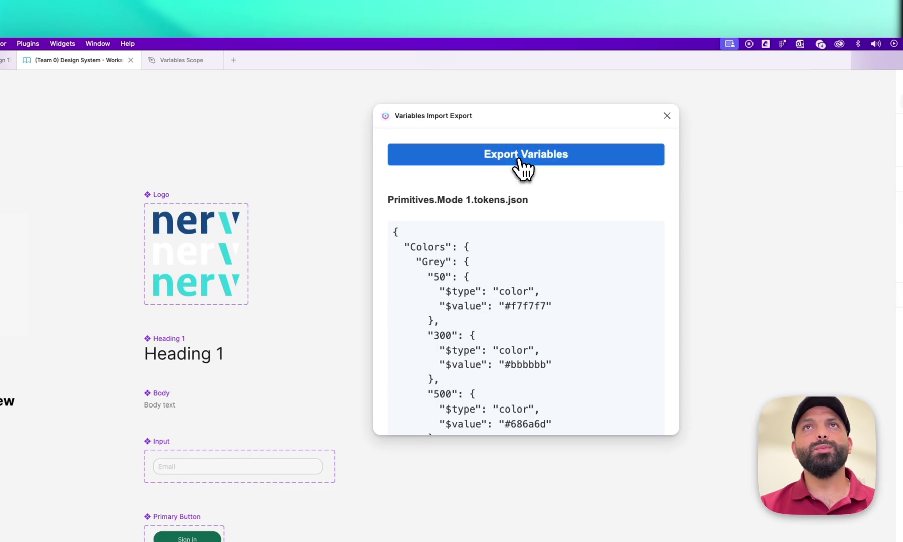
Select the Primitives.Mode 1.tokens.json JSON block and copy it to the clipboard.
{"action": "left_click_drag", "start_coordinate": [400, 200], "coordinate": [523, 208]}
{"action": "left_click", "coordinate": [451, 246]}
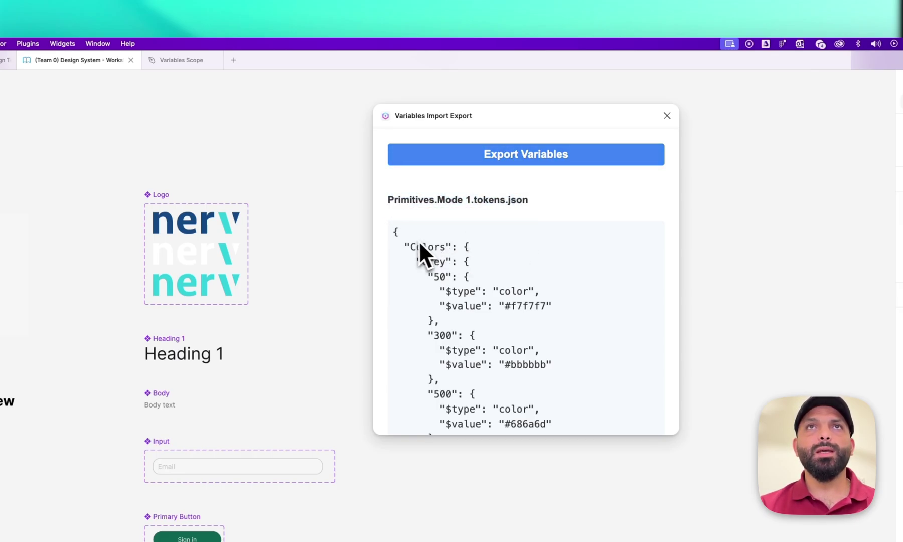
{"action": "scroll", "coordinate": [408, 242], "scroll_direction": "down", "scroll_amount": 10}
{"action": "scroll", "coordinate": [408, 244], "scroll_direction": "down", "scroll_amount": 20}
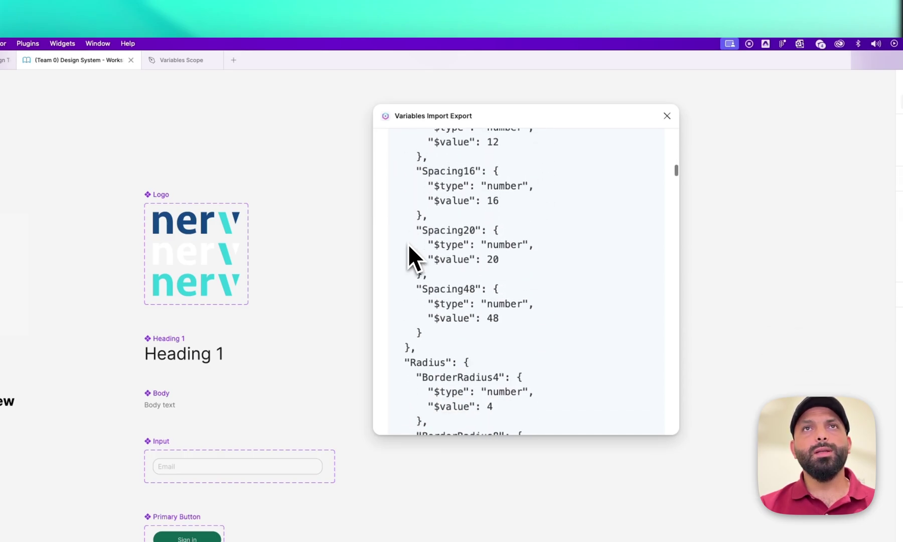
{"action": "scroll", "coordinate": [408, 244], "scroll_direction": "down", "scroll_amount": 10}
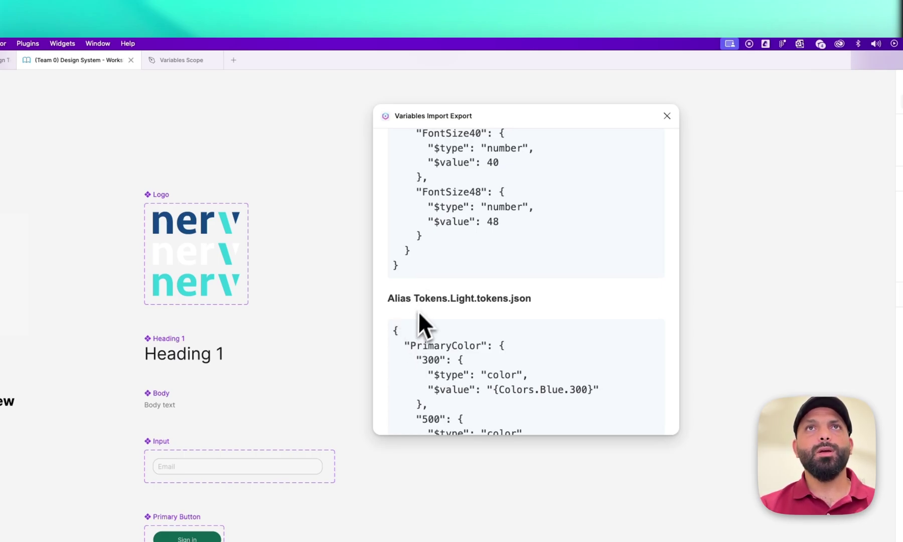
{"action": "scroll", "coordinate": [424, 300], "scroll_direction": "up", "scroll_amount": 15}
{"action": "scroll", "coordinate": [425, 302], "scroll_direction": "up", "scroll_amount": 15}
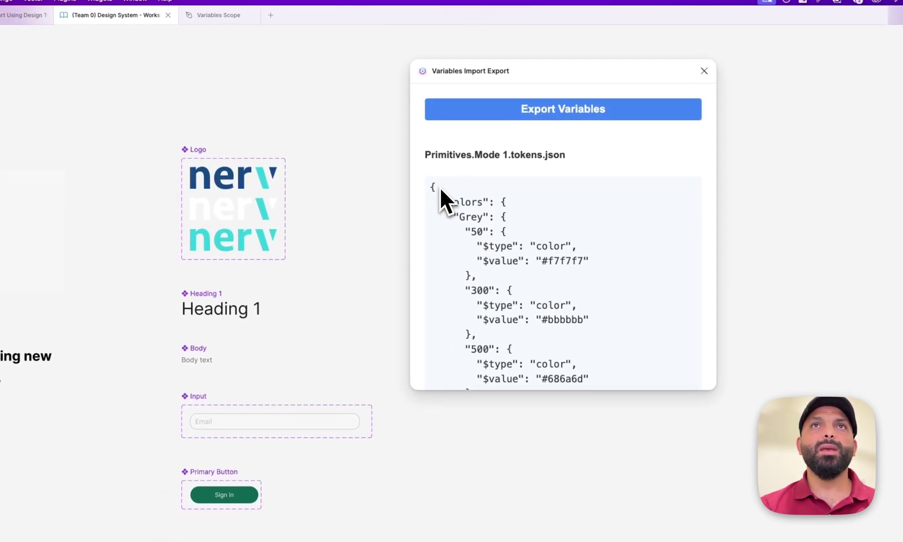
{"action": "left_click_drag", "start_coordinate": [431, 186], "coordinate": [456, 210]}
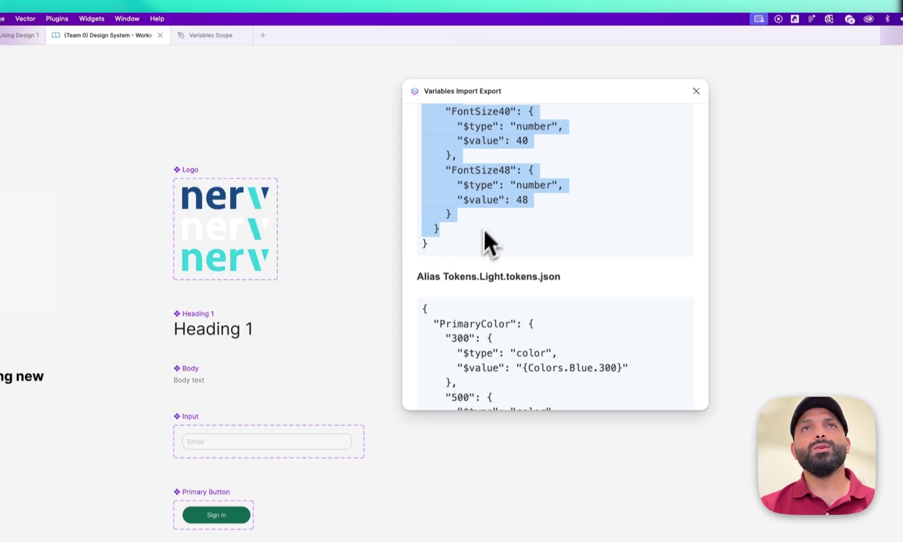
{"action": "left_click", "coordinate": [456, 251]}
{"action": "left_click_drag", "start_coordinate": [430, 269], "coordinate": [424, 232]}
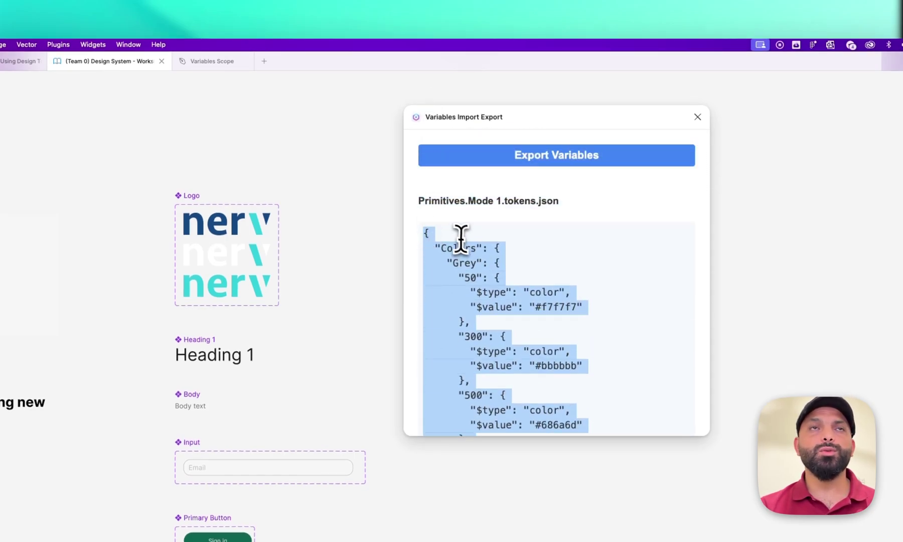
{"action": "key", "text": "super+c"}
Paste the Primitives JSON into Sublime Text's Tokens.json, then scroll Figma to the Alias Tokens.Light block.
{"action": "key", "text": "super+Tab"}
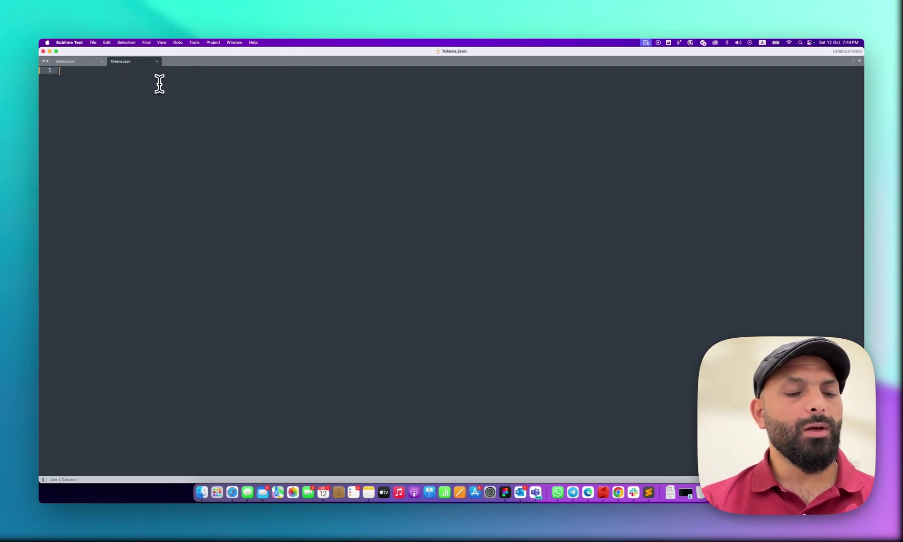
{"action": "key", "text": "super+v"}
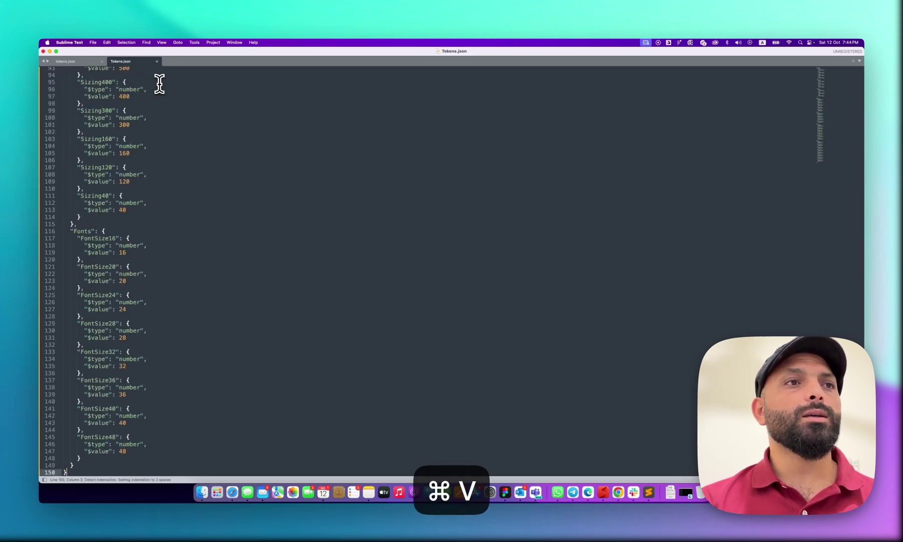
{"action": "key", "text": "super+Tab"}
{"action": "scroll", "coordinate": [489, 224], "scroll_direction": "down", "scroll_amount": 15}
{"action": "scroll", "coordinate": [486, 221], "scroll_direction": "down", "scroll_amount": 15}
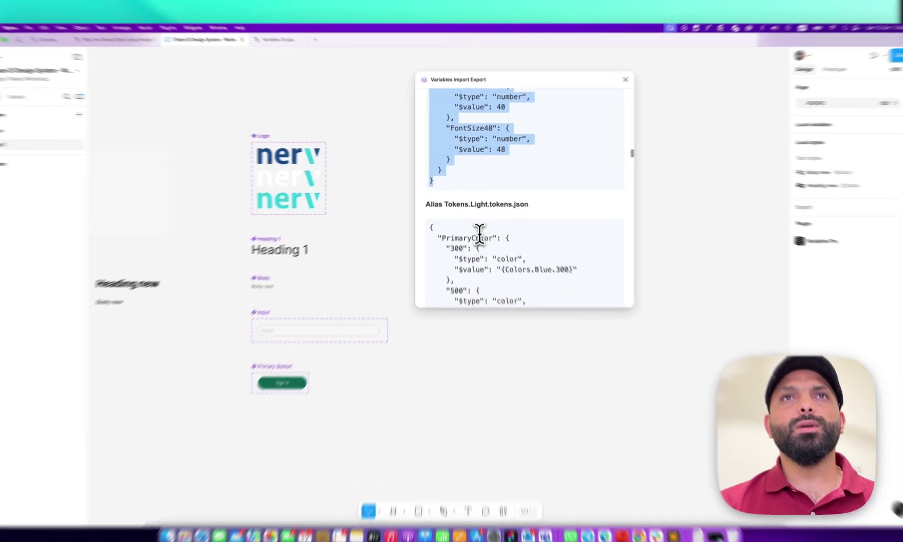
{"action": "scroll", "coordinate": [444, 228], "scroll_direction": "down", "scroll_amount": 2}
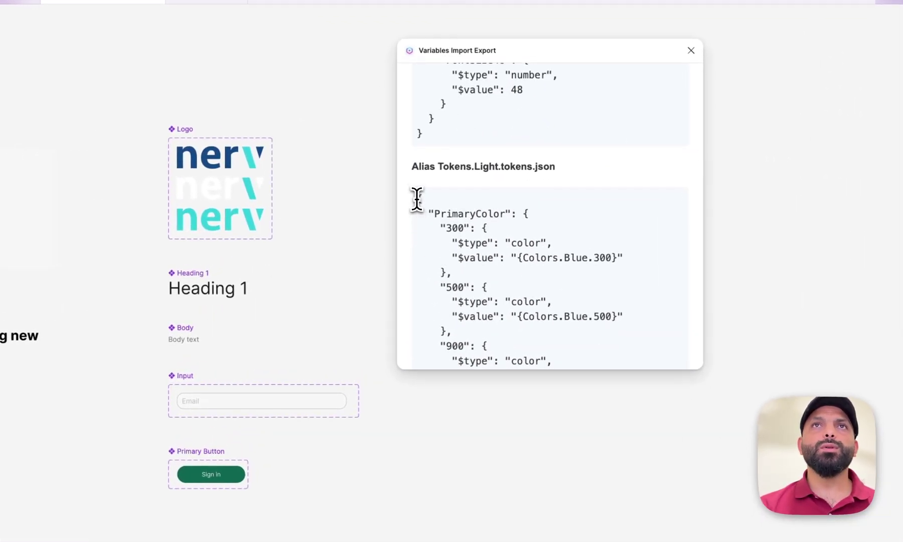
Copy the full Alias Tokens.Light JSON block and switch to Sublime Text.
{"action": "left_click", "coordinate": [428, 211]}
{"action": "left_click_drag", "start_coordinate": [428, 210], "coordinate": [422, 134]}
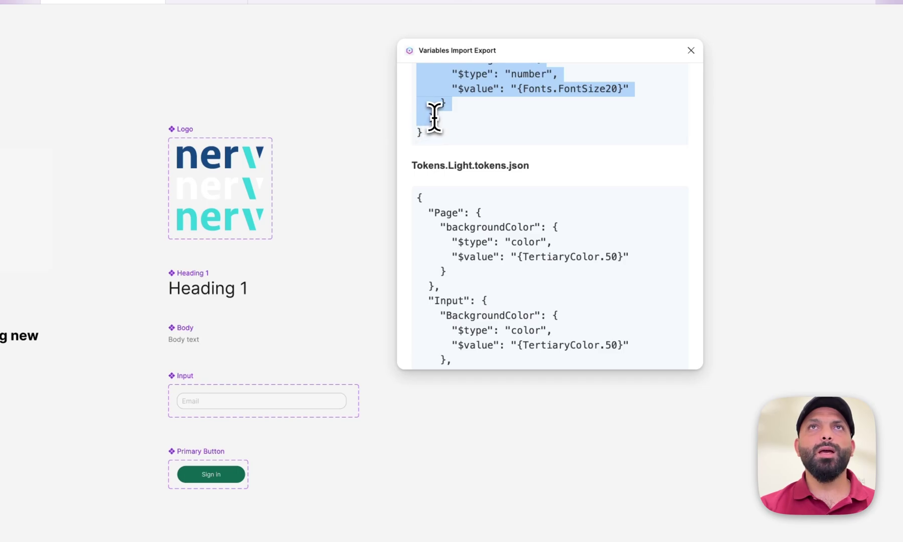
{"action": "key", "text": "super+c"}
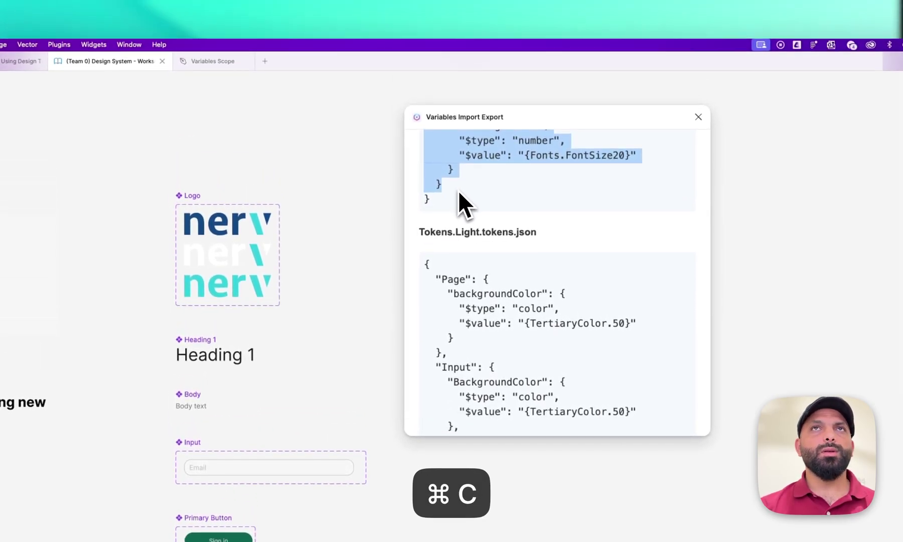
{"action": "key", "text": "super+Tab"}
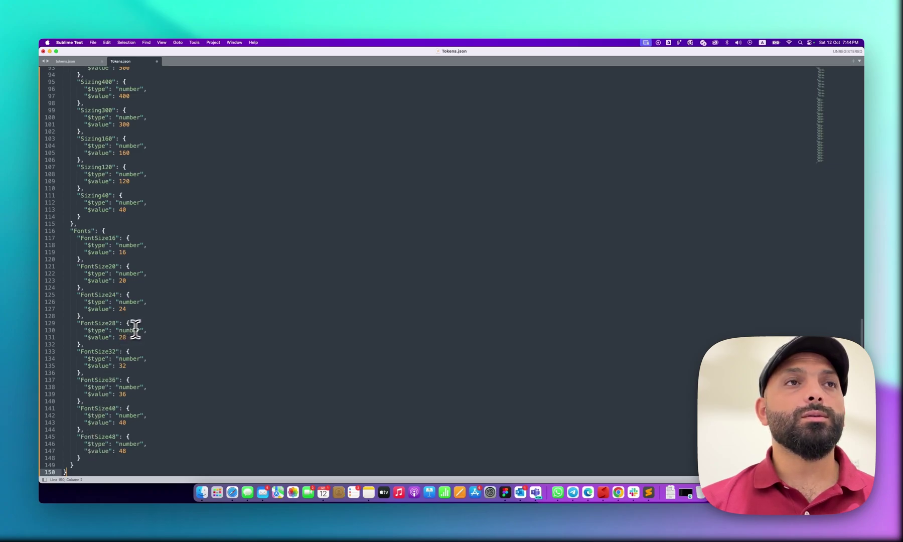
Move through Tokens.json to locate the end of the Fonts block.
{"action": "left_click", "coordinate": [160, 301]}
{"action": "left_click", "coordinate": [73, 470]}
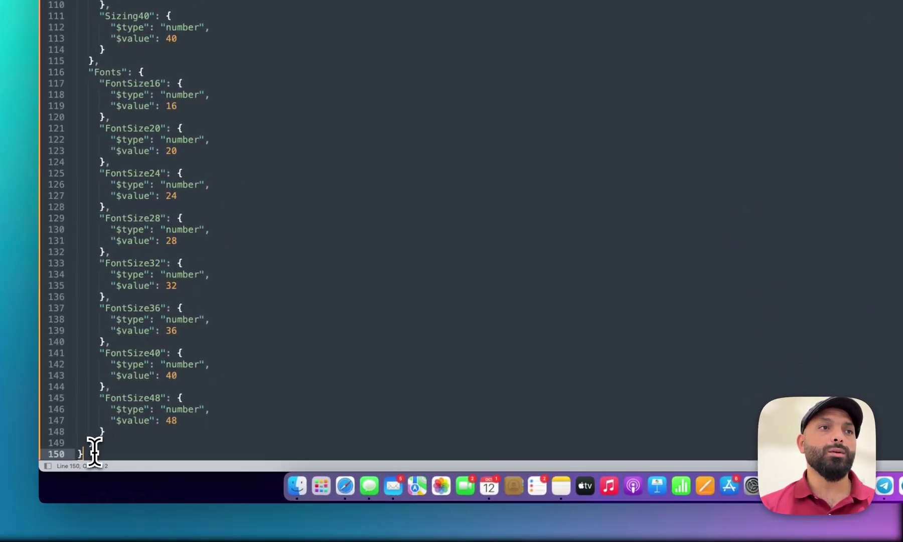
{"action": "scroll", "coordinate": [105, 429], "scroll_direction": "up", "scroll_amount": 20}
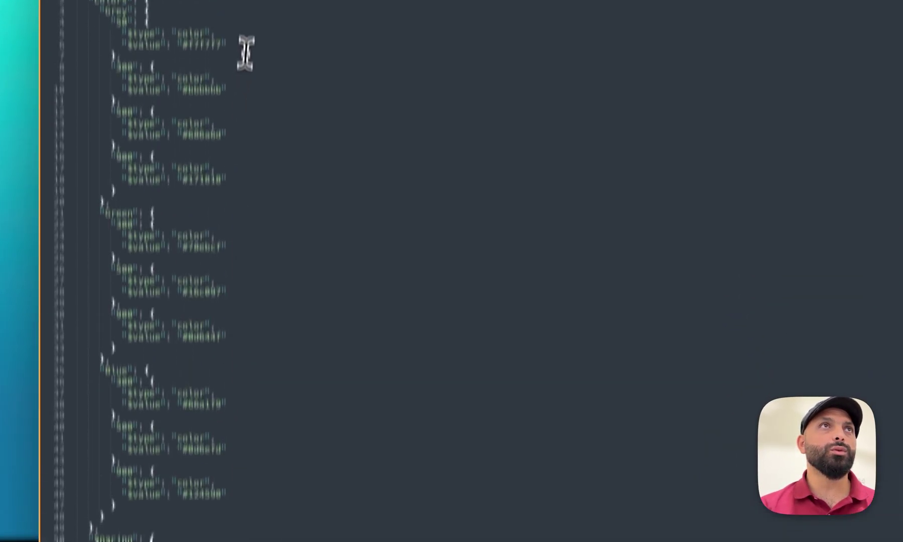
{"action": "left_click", "coordinate": [89, 72]}
{"action": "left_click", "coordinate": [171, 82]}
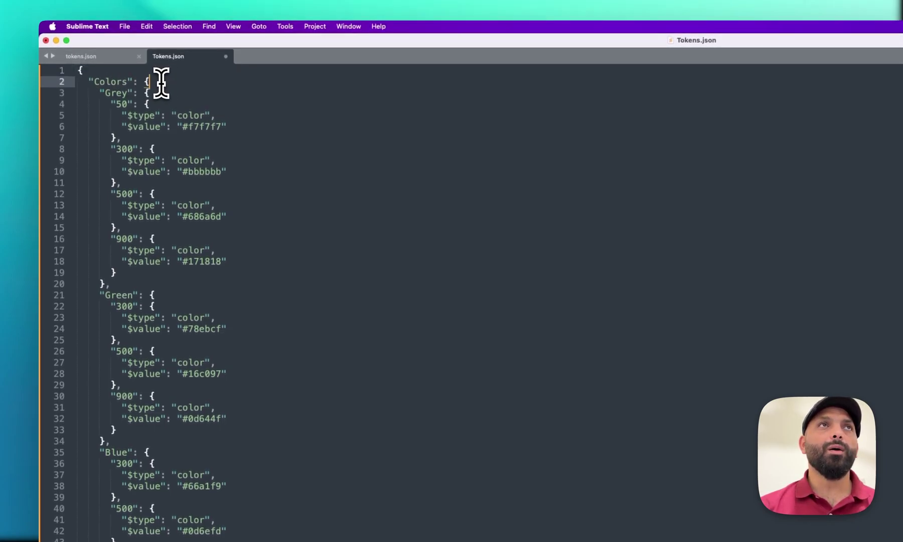
{"action": "scroll", "coordinate": [161, 82], "scroll_direction": "down", "scroll_amount": 20}
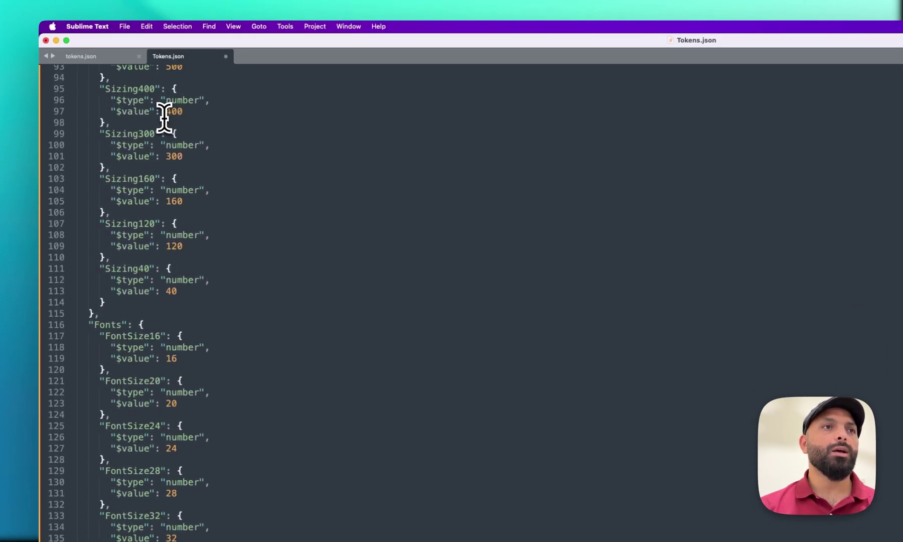
{"action": "scroll", "coordinate": [159, 207], "scroll_direction": "down", "scroll_amount": 5}
Add a comma and new line after the Fonts block, paste the Alias JSON, and return to Figma.
{"action": "left_click", "coordinate": [106, 442]}
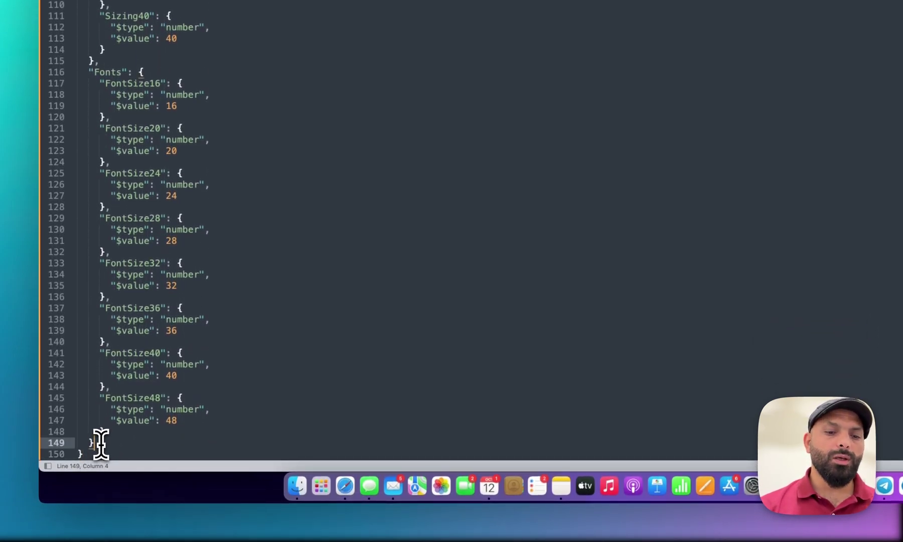
{"action": "type", "text": ","}
{"action": "key", "text": "Return"}
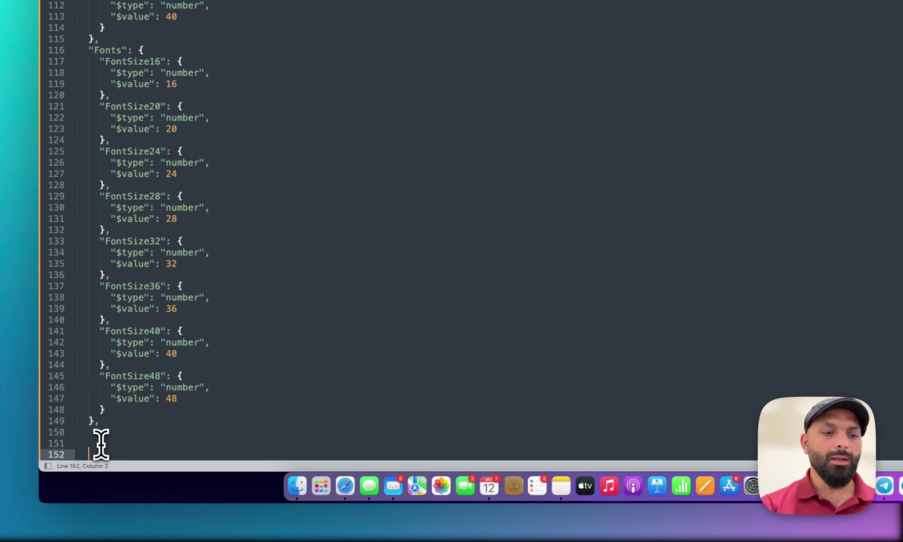
{"action": "key", "text": "super+v"}
{"action": "key", "text": "super+Tab"}
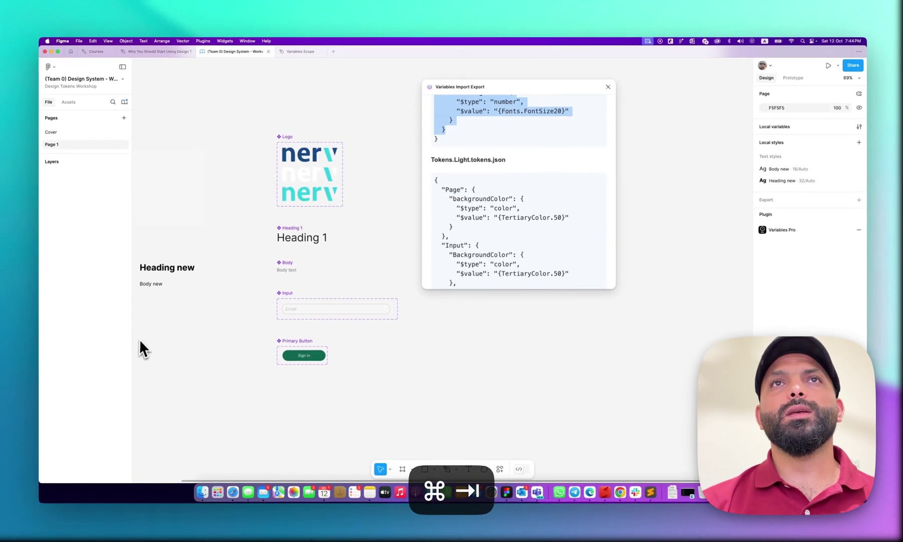
Copy the Tokens.Light JSON from the plugin and append it, after a comma, to Tokens.json.
{"action": "left_click", "coordinate": [480, 209]}
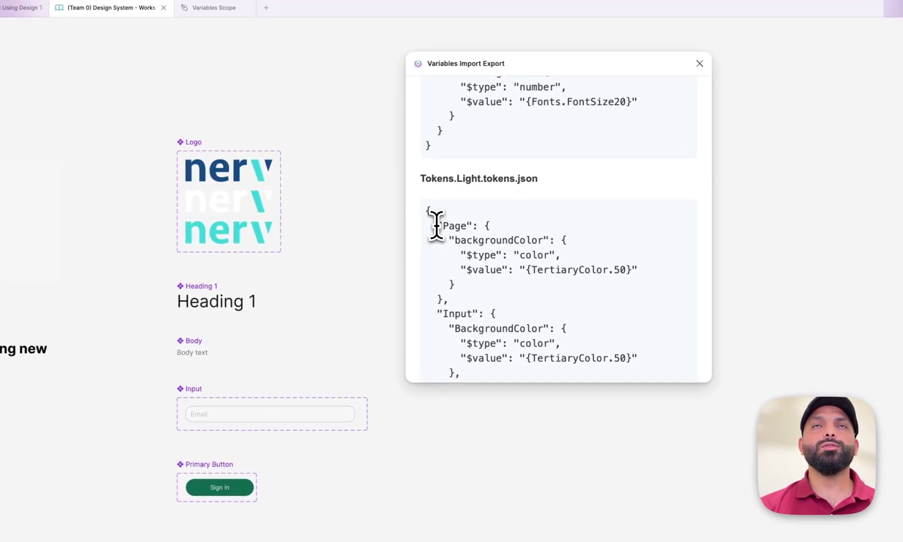
{"action": "left_click_drag", "start_coordinate": [436, 225], "coordinate": [454, 106]}
{"action": "key", "text": "super+c"}
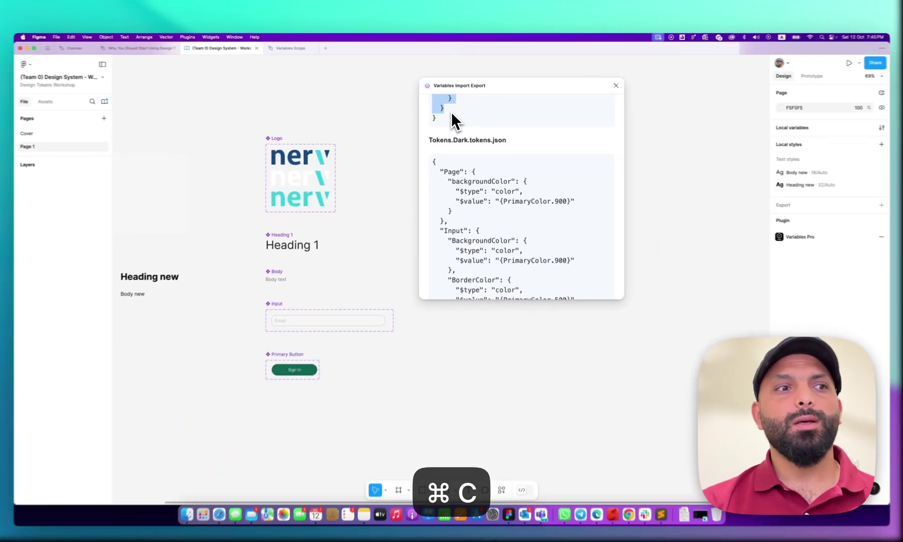
{"action": "key", "text": "super+Tab"}
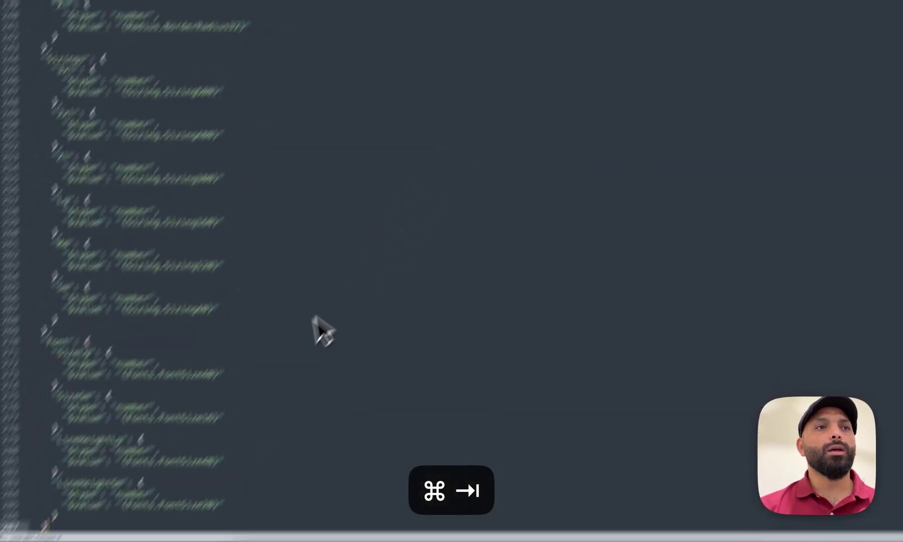
{"action": "type", "text": ","}
{"action": "key", "text": "Return"}
{"action": "key", "text": "Return"}
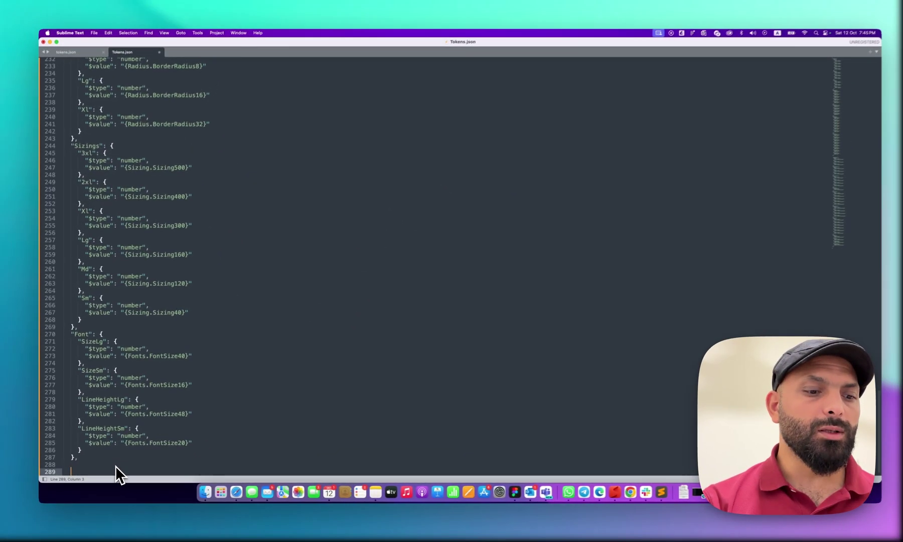
{"action": "key", "text": "super+v"}
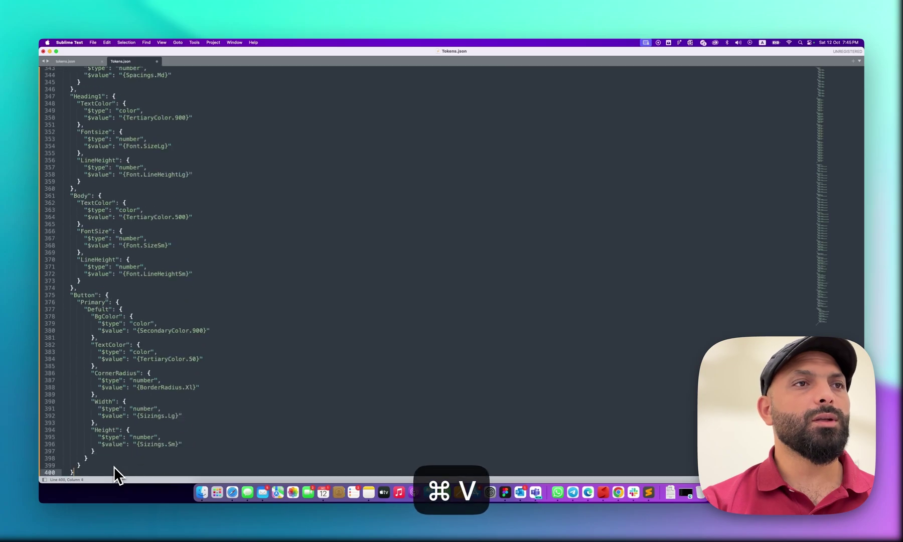
{"action": "key", "text": "super+Tab"}
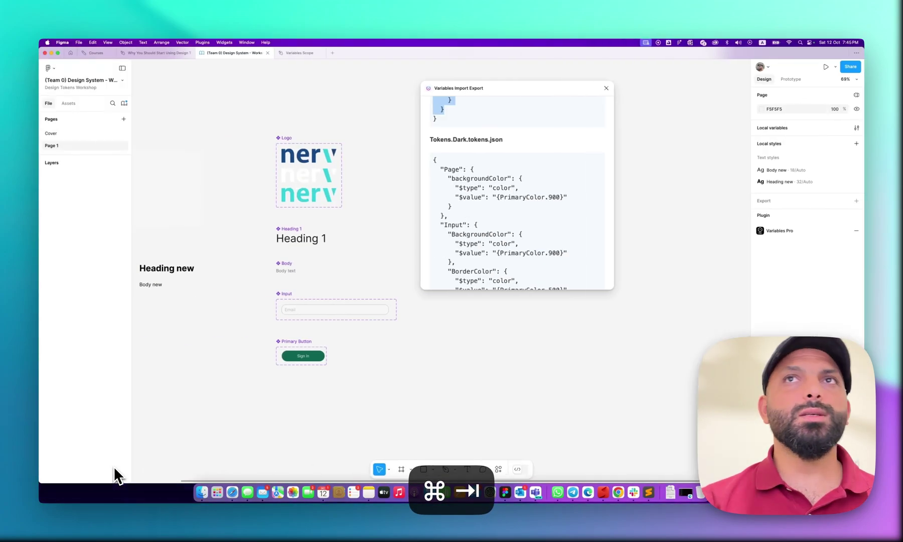
{"action": "left_click", "coordinate": [470, 174]}
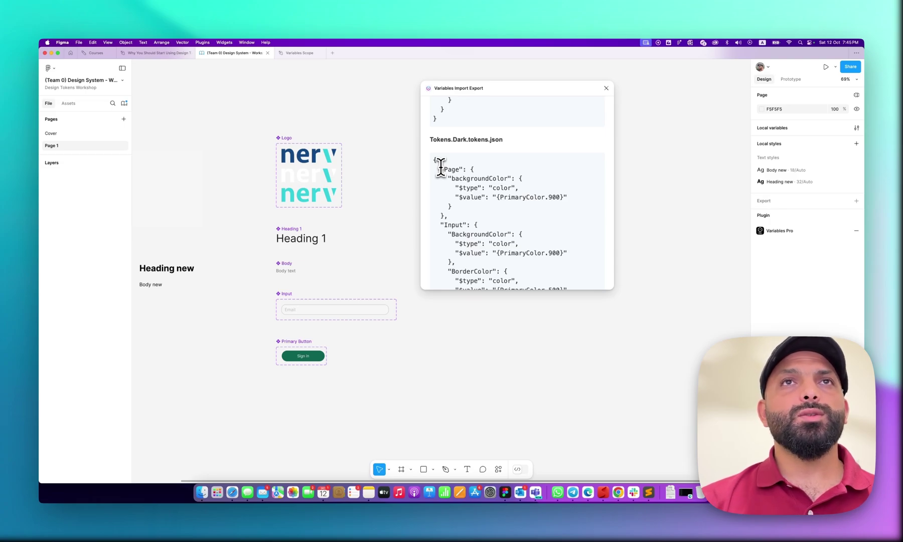
{"action": "key", "text": "super+Tab"}
{"action": "scroll", "coordinate": [246, 244], "scroll_direction": "down", "scroll_amount": 2}
{"action": "scroll", "coordinate": [249, 242], "scroll_direction": "up", "scroll_amount": 20}
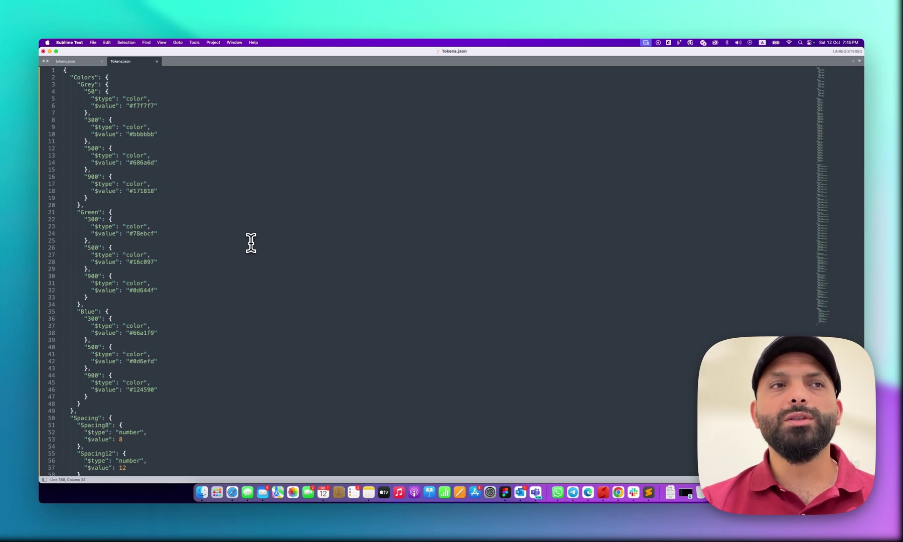
Review the Spacing8 value of 8 in Tokens.json, then bring Figma back to the front.
{"action": "scroll", "coordinate": [251, 243], "scroll_direction": "down", "scroll_amount": 5}
{"action": "left_click", "coordinate": [134, 307]}
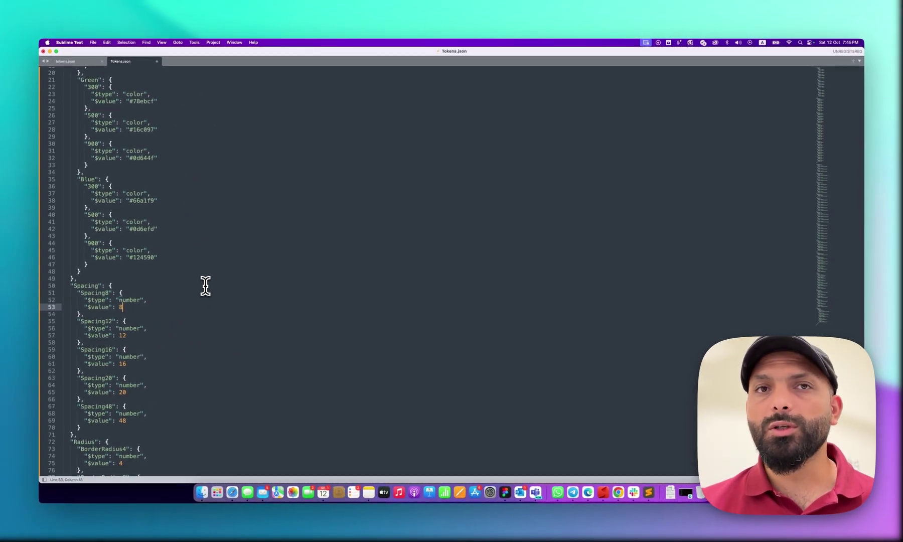
{"action": "key", "text": "super+Tab"}
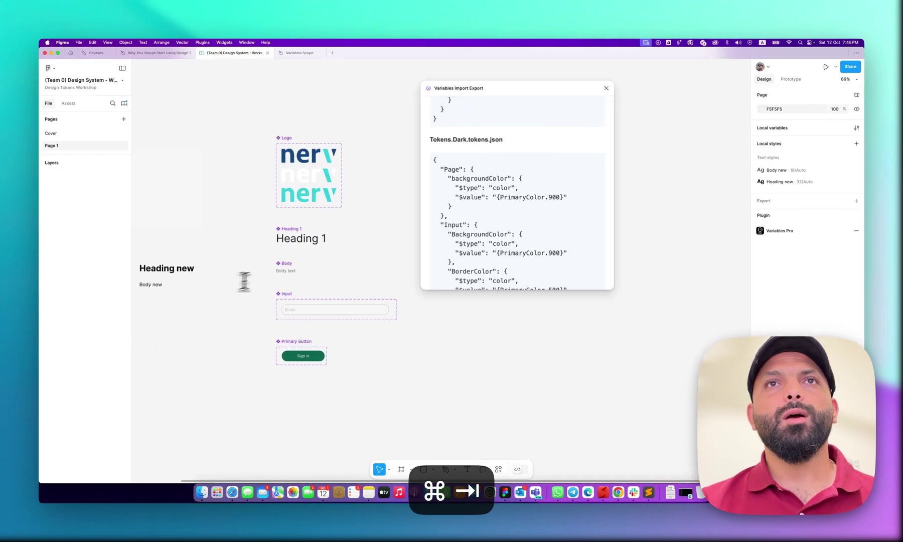
Close the Variables Import Export plugin and launch Tokens Studio for Figma from Resources.
{"action": "left_click", "coordinate": [607, 91]}
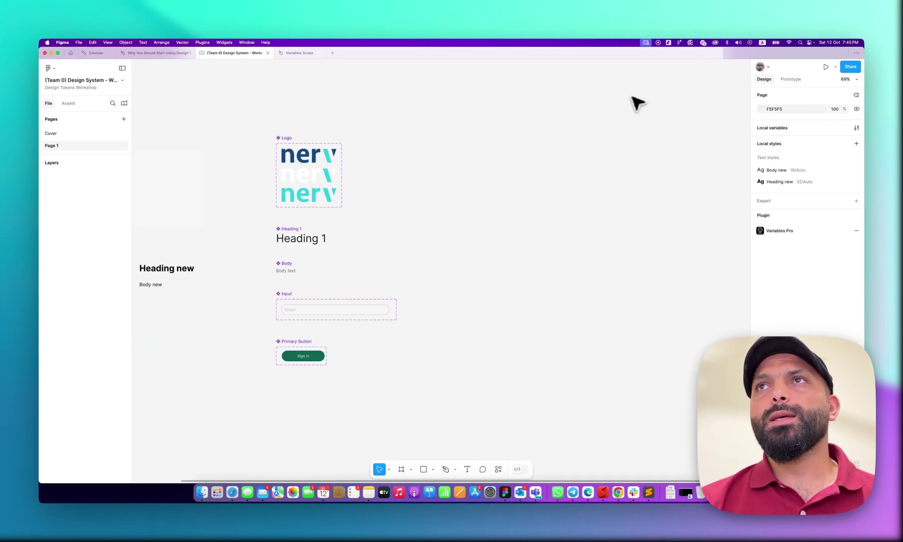
{"action": "left_click", "coordinate": [498, 469]}
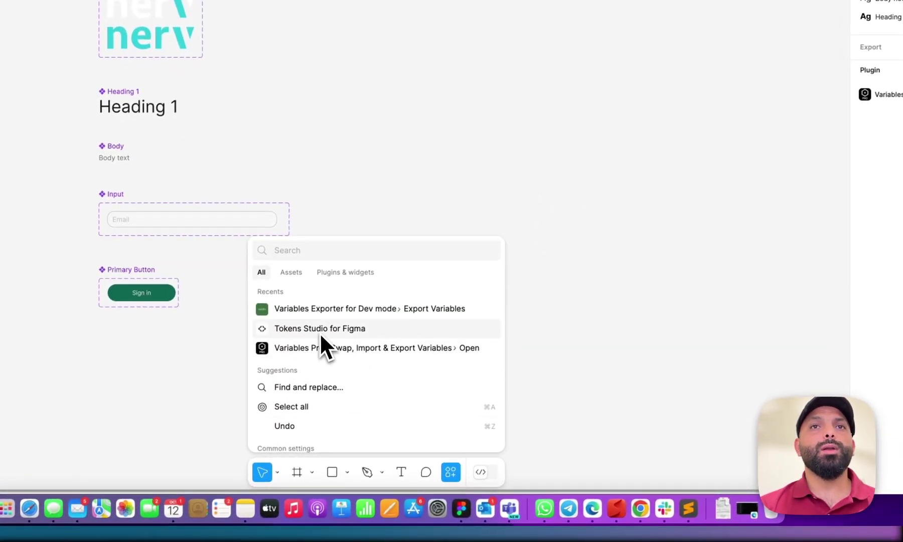
{"action": "left_click", "coordinate": [321, 329]}
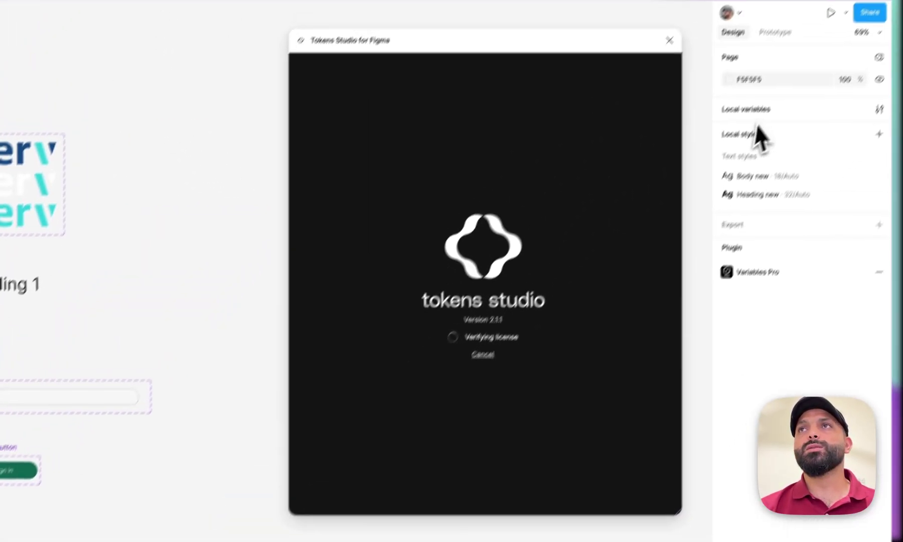
Open the Local variables table and arrange Tokens Studio beside it.
{"action": "left_click", "coordinate": [730, 143]}
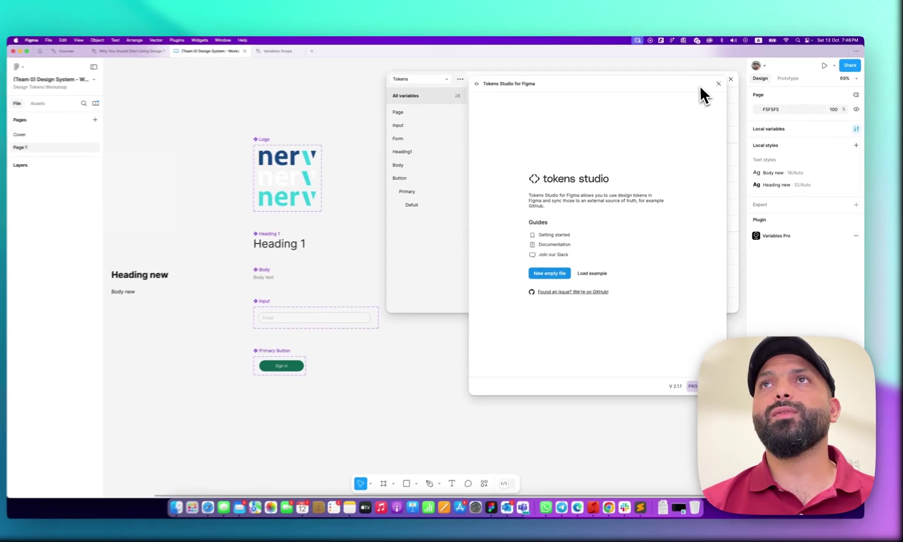
{"action": "left_click_drag", "start_coordinate": [702, 88], "coordinate": [361, 91]}
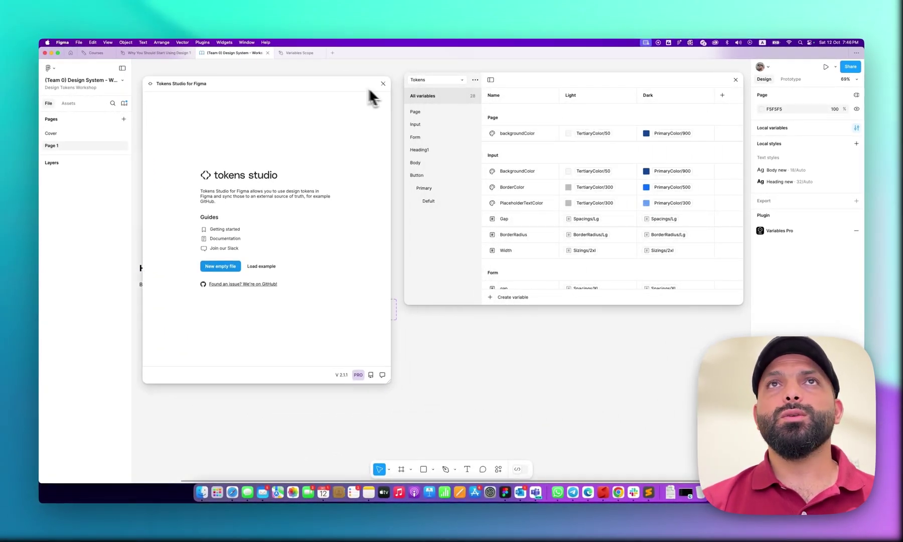
{"action": "scroll", "coordinate": [519, 240], "scroll_direction": "down", "scroll_amount": 2}
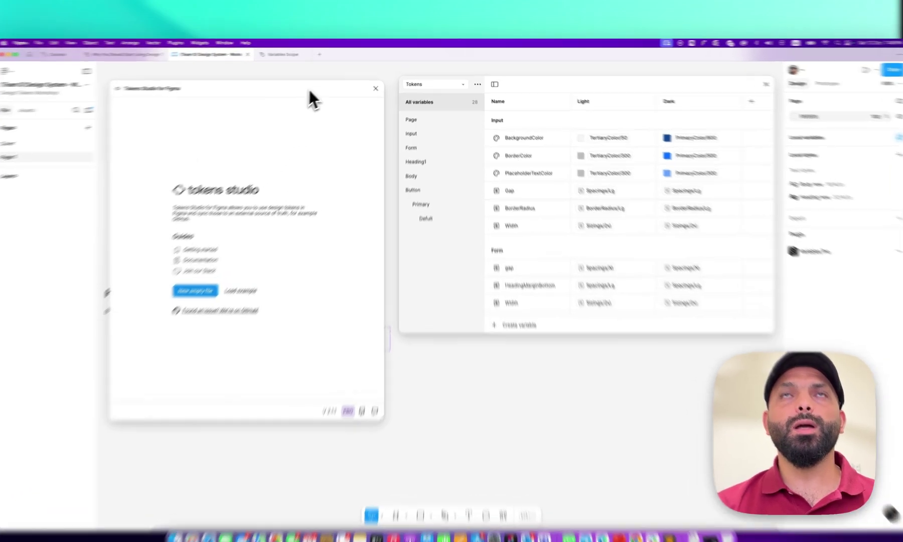
{"action": "left_click_drag", "start_coordinate": [326, 86], "coordinate": [711, 83]}
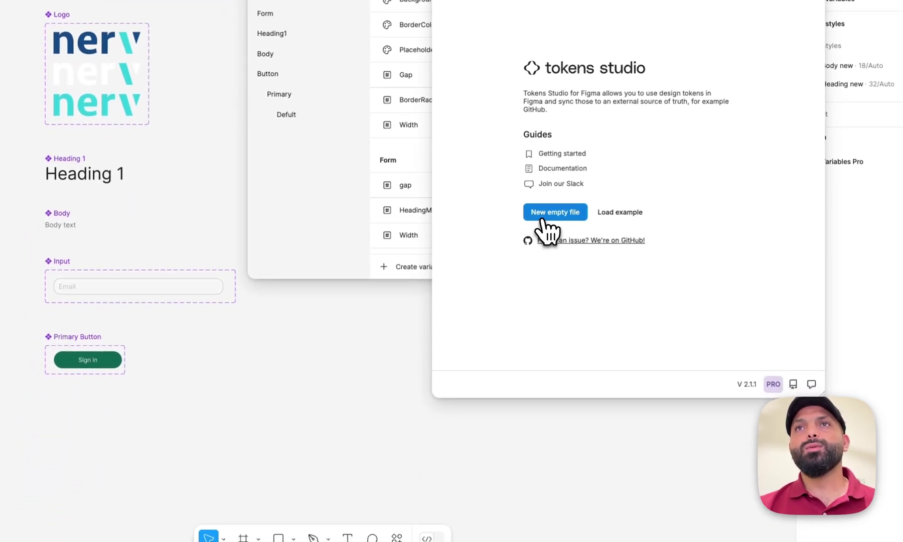
Start a new empty Tokens Studio file and begin importing Figma's variables, then switch to Sublime Text.
{"action": "left_click", "coordinate": [545, 216]}
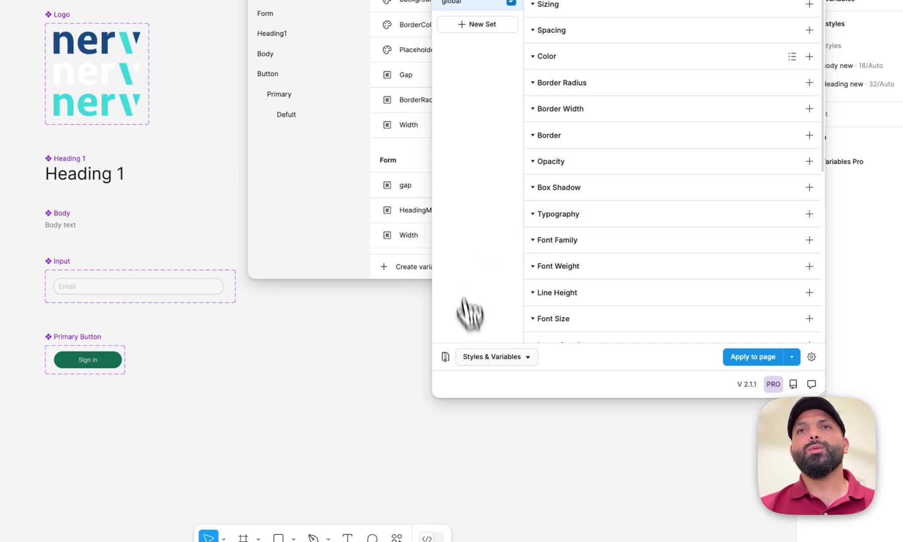
{"action": "left_click", "coordinate": [500, 366]}
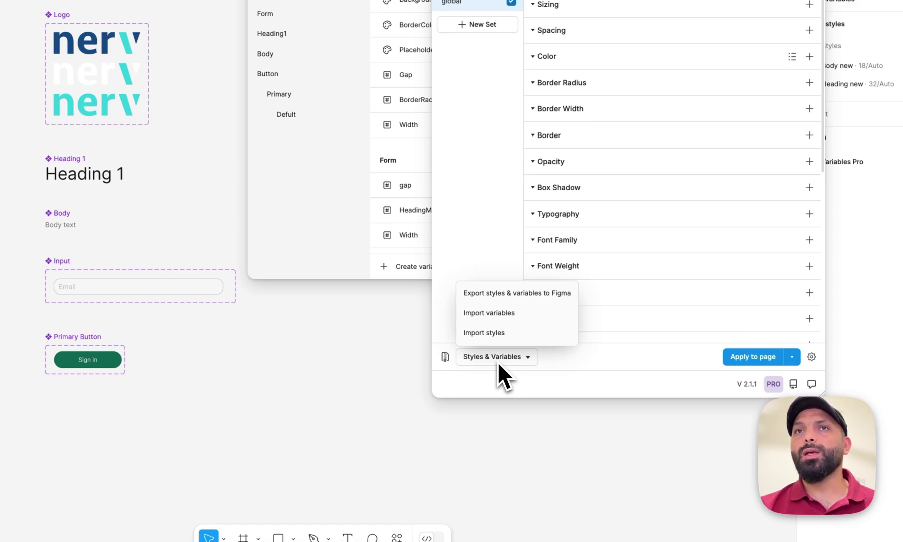
{"action": "left_click", "coordinate": [481, 317]}
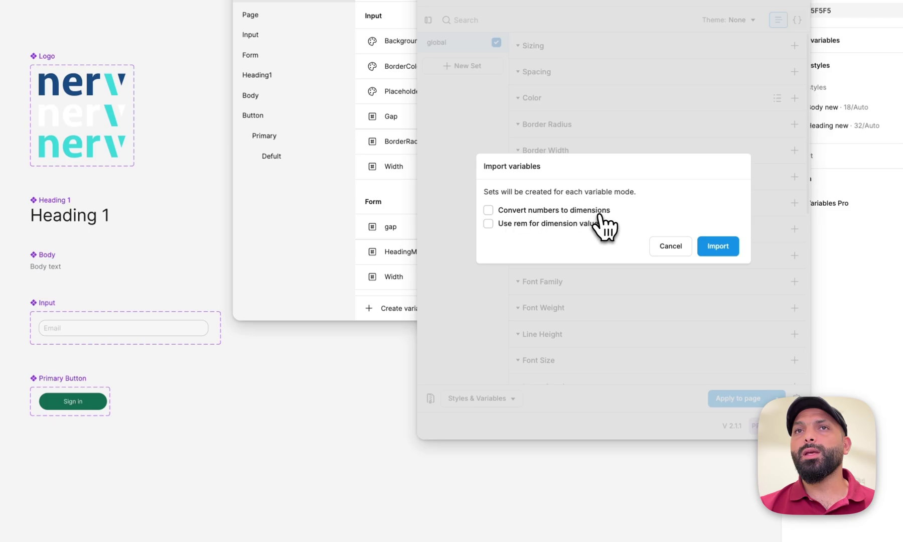
{"action": "key", "text": "super+Tab"}
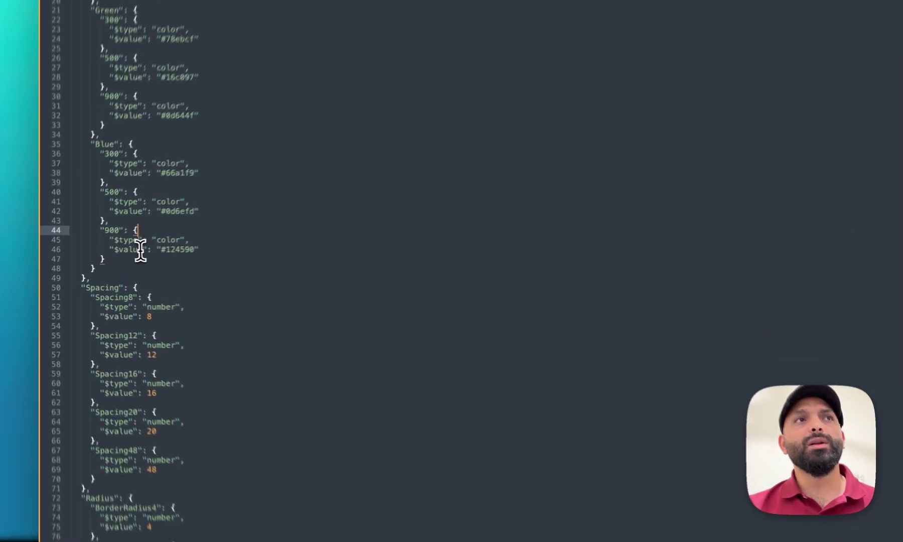
Highlight every 'color' type in Tokens.json, pointing out the Blue 900 hex value.
{"action": "left_click", "coordinate": [175, 249]}
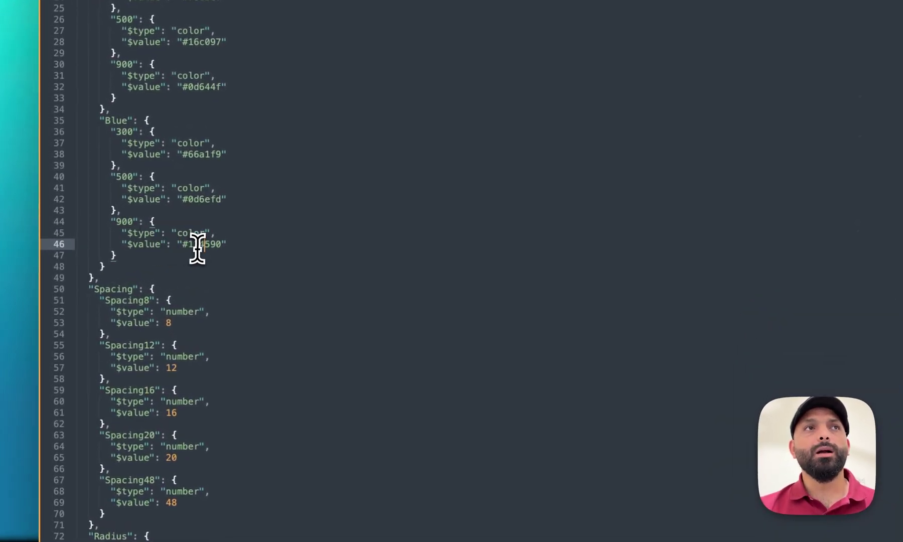
{"action": "double_click", "coordinate": [191, 232]}
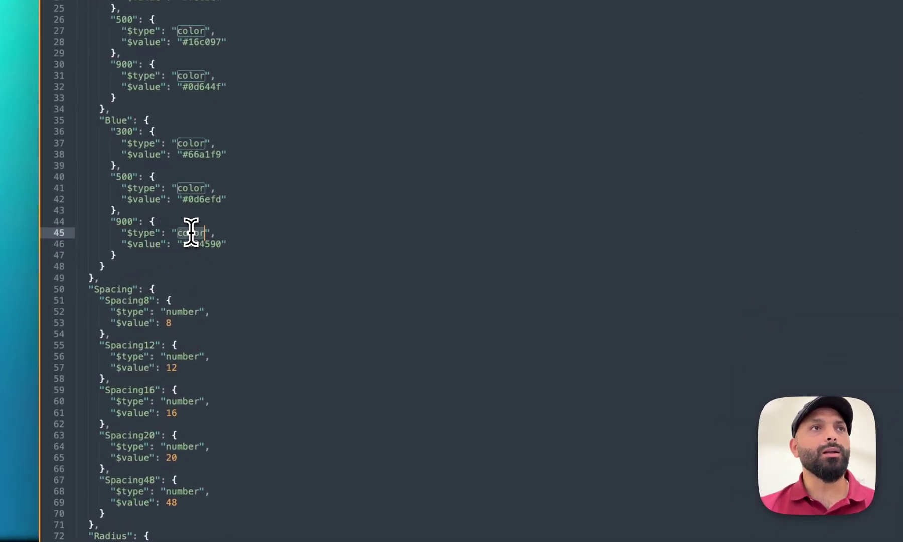
{"action": "left_click", "coordinate": [317, 258]}
{"action": "scroll", "coordinate": [211, 301], "scroll_direction": "down", "scroll_amount": 3}
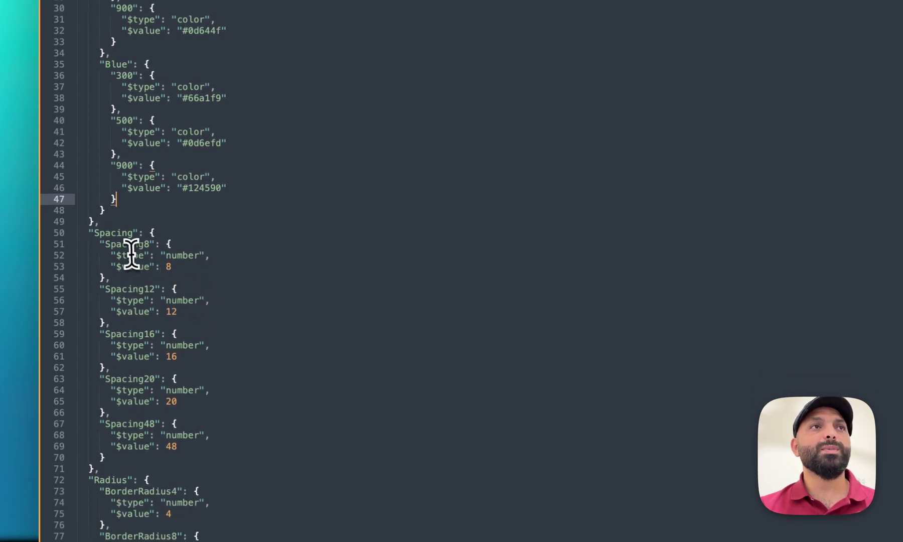
{"action": "left_click", "coordinate": [174, 269]}
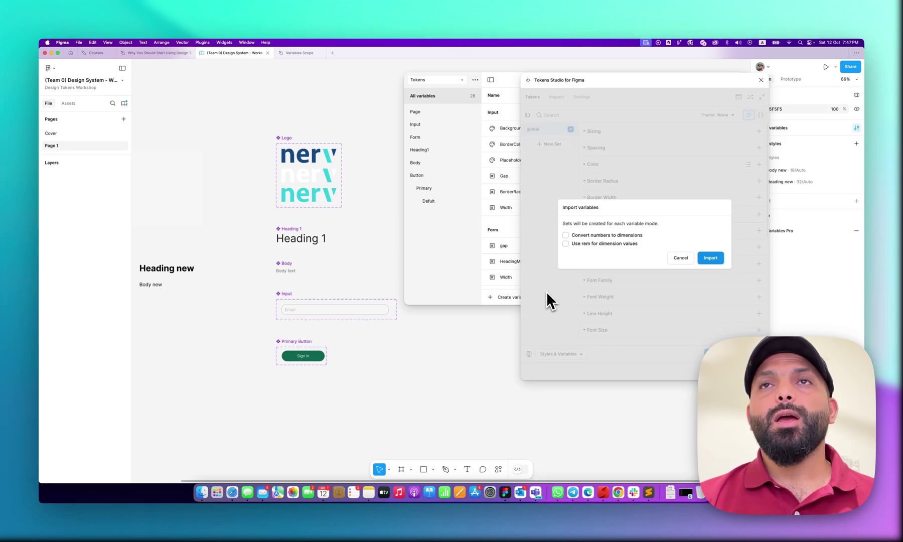
Highlight every 'number' type, such as Spacing8 (8), and return to Figma's import prompt.
{"action": "key", "text": "super+Tab"}
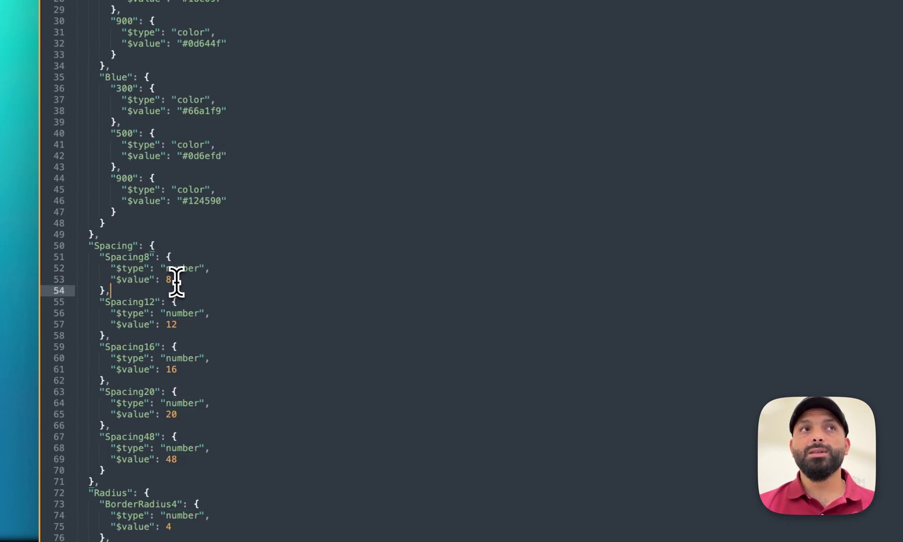
{"action": "left_click", "coordinate": [175, 279]}
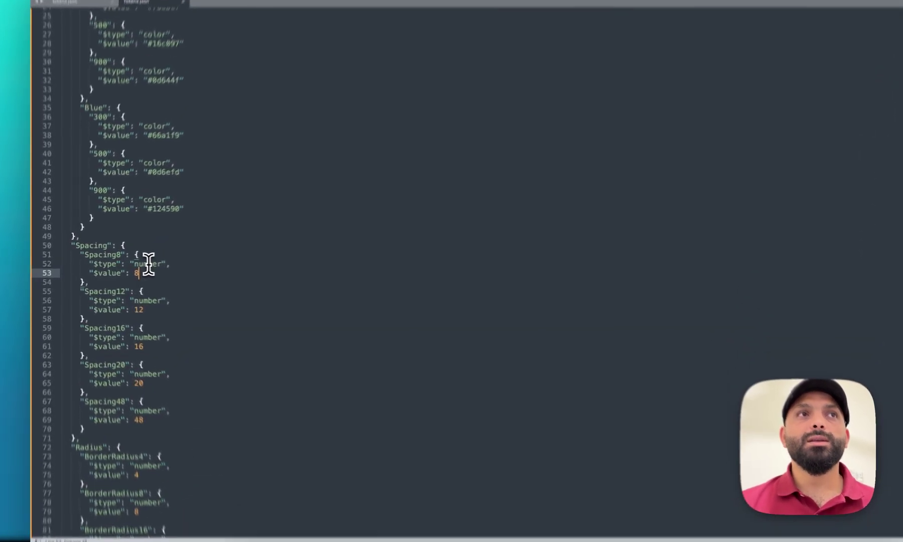
{"action": "double_click", "coordinate": [130, 264]}
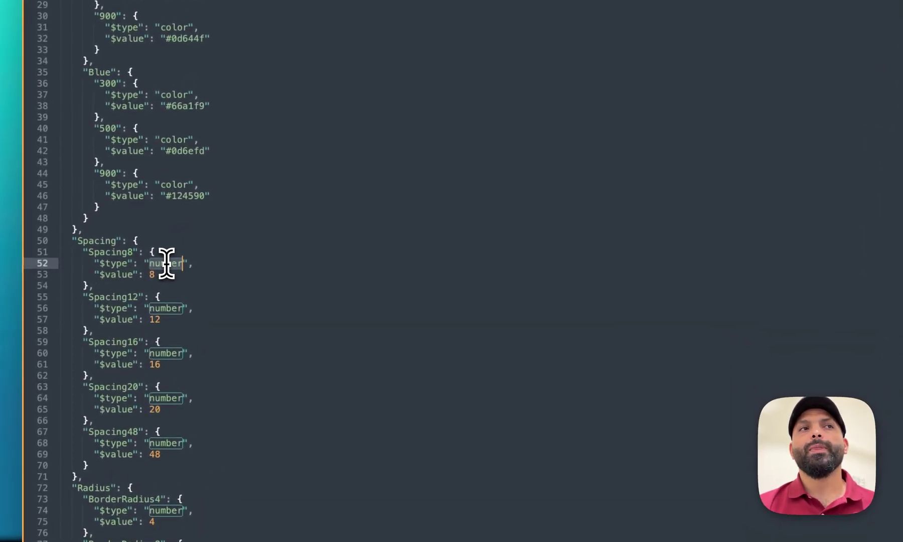
{"action": "left_click", "coordinate": [211, 266]}
{"action": "key", "text": "super+Tab"}
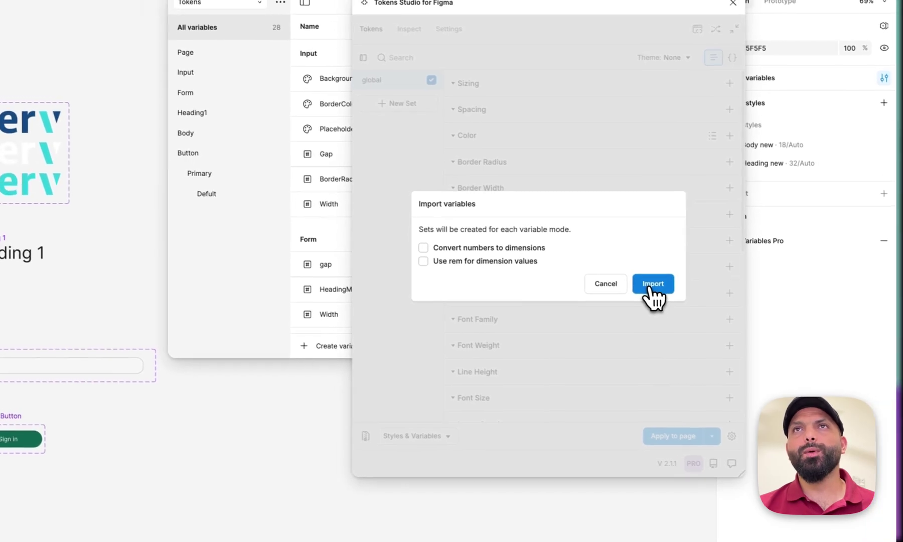
Import all 124 Figma variables into Tokens Studio as token sets.
{"action": "left_click", "coordinate": [652, 285]}
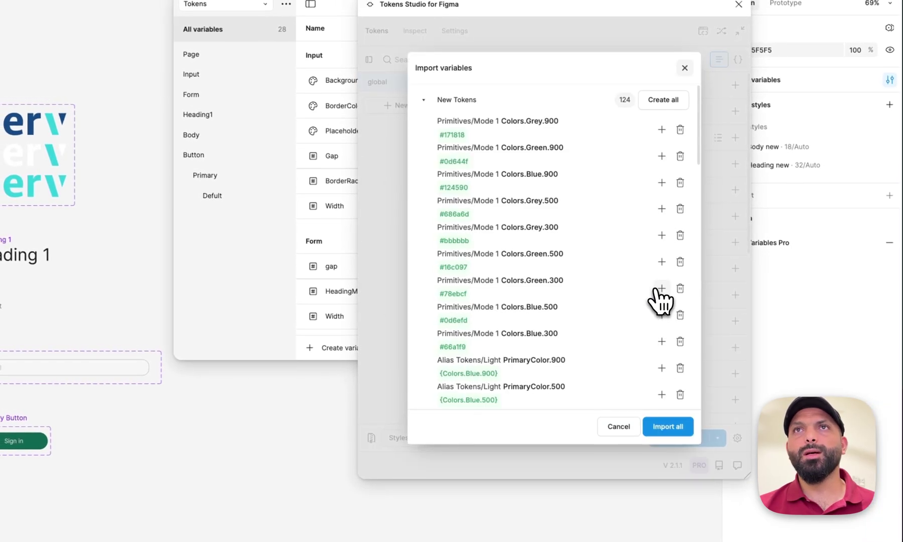
{"action": "scroll", "coordinate": [494, 273], "scroll_direction": "down", "scroll_amount": 15}
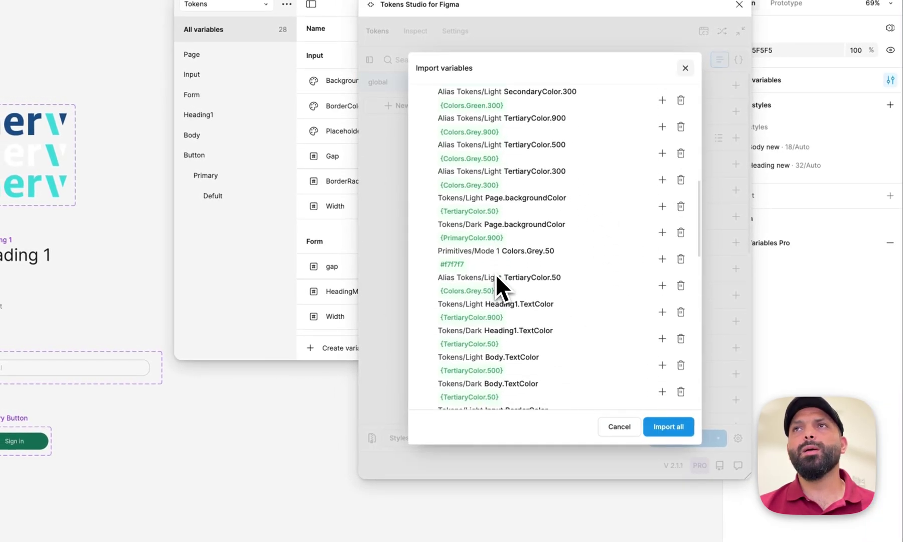
{"action": "left_click", "coordinate": [667, 426]}
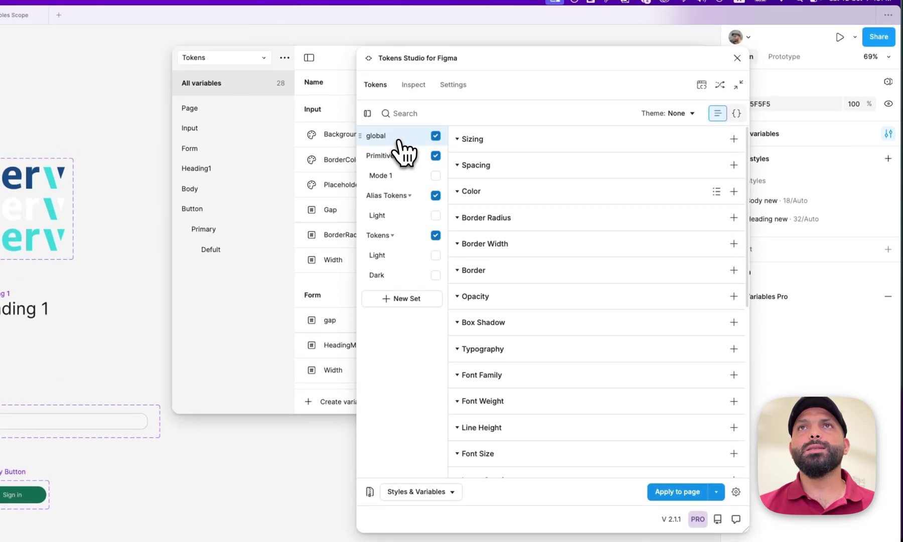
Delete the global token set and browse the imported Alias, Light, Dark and Primitives sets.
{"action": "right_click", "coordinate": [403, 136]}
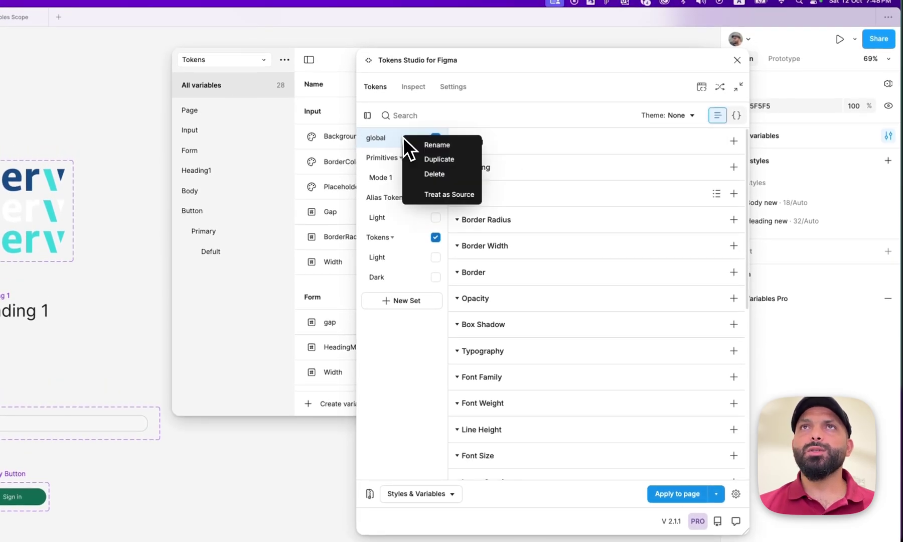
{"action": "left_click", "coordinate": [433, 174]}
{"action": "left_click", "coordinate": [661, 325]}
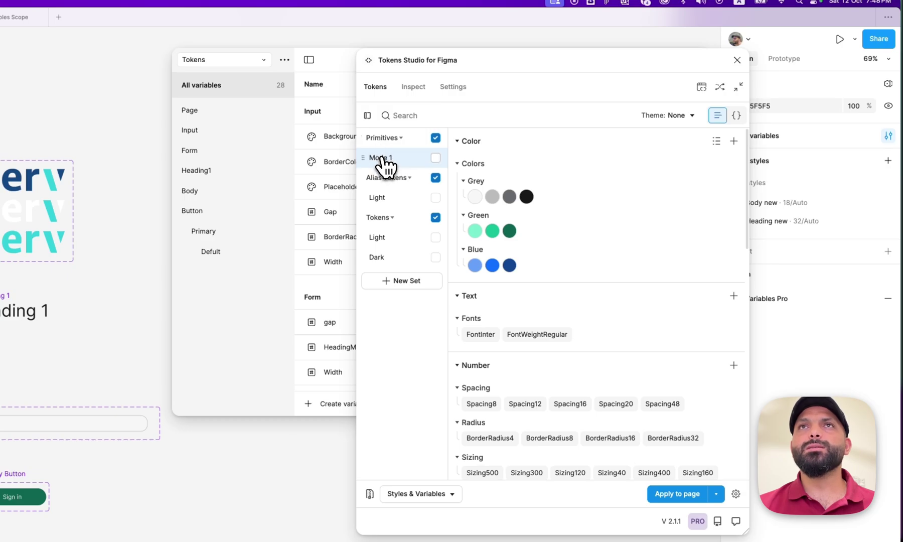
{"action": "left_click", "coordinate": [384, 198]}
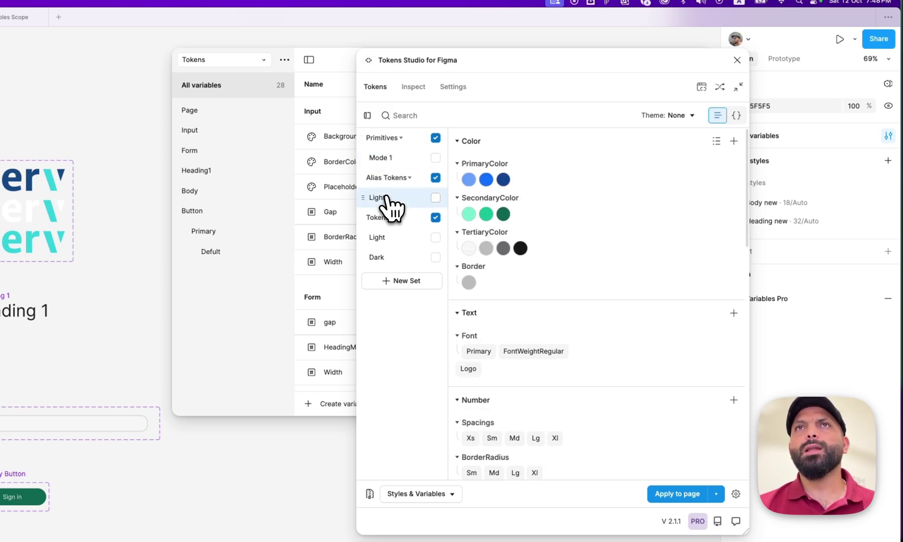
{"action": "left_click", "coordinate": [387, 238]}
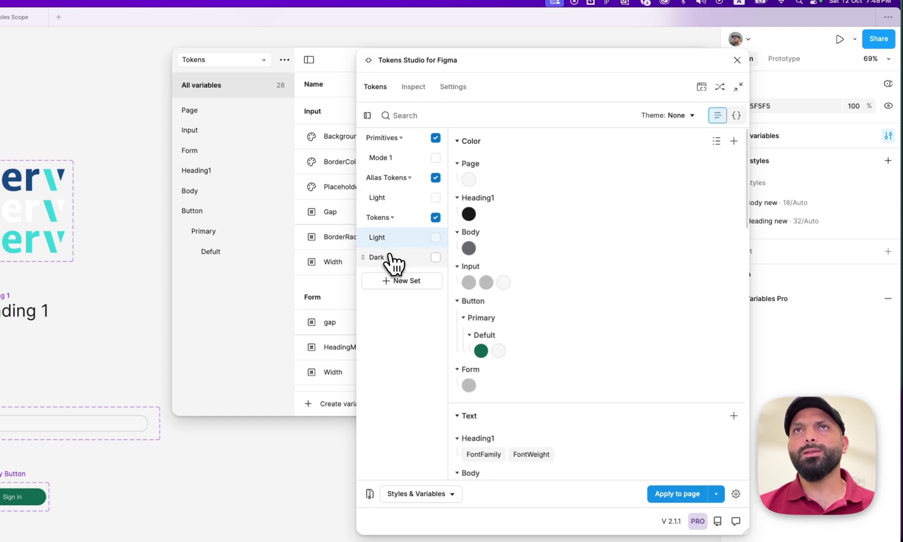
{"action": "left_click", "coordinate": [394, 259]}
{"action": "left_click", "coordinate": [385, 159]}
Rename the Primitives/Mode 1 set to Primitives.
{"action": "right_click", "coordinate": [386, 159]}
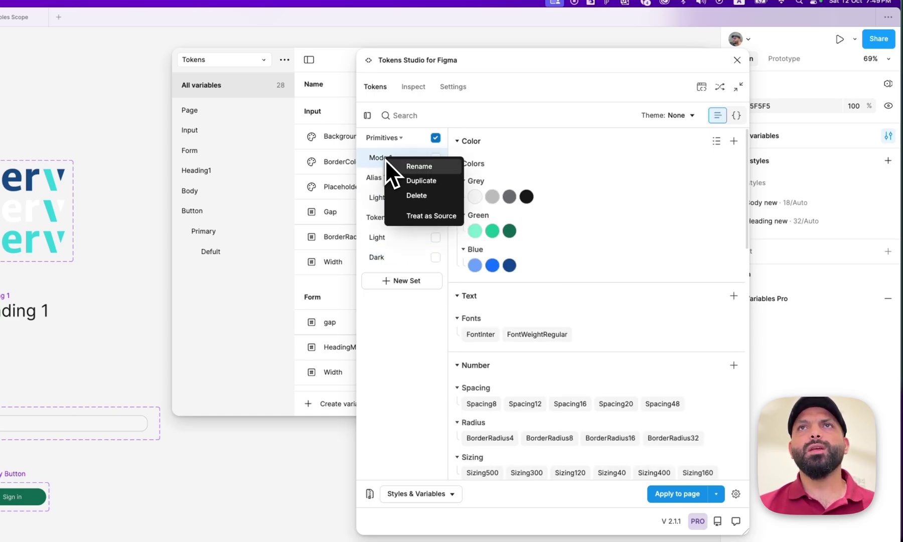
{"action": "left_click", "coordinate": [401, 166]}
{"action": "left_click", "coordinate": [513, 310]}
{"action": "key", "text": "BackSpace"}
{"action": "key", "text": "BackSpace"}
{"action": "key", "text": "BackSpace"}
{"action": "key", "text": "BackSpace"}
{"action": "key", "text": "BackSpace"}
{"action": "key", "text": "BackSpace"}
{"action": "key", "text": "BackSpace"}
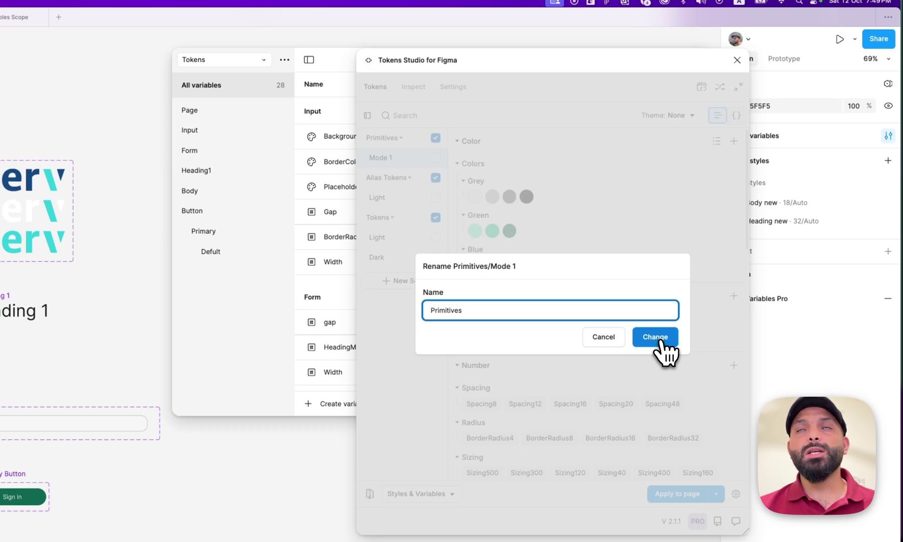
{"action": "left_click", "coordinate": [660, 341]}
Rename the Alias Tokens/Light set to Alias.
{"action": "right_click", "coordinate": [389, 174]}
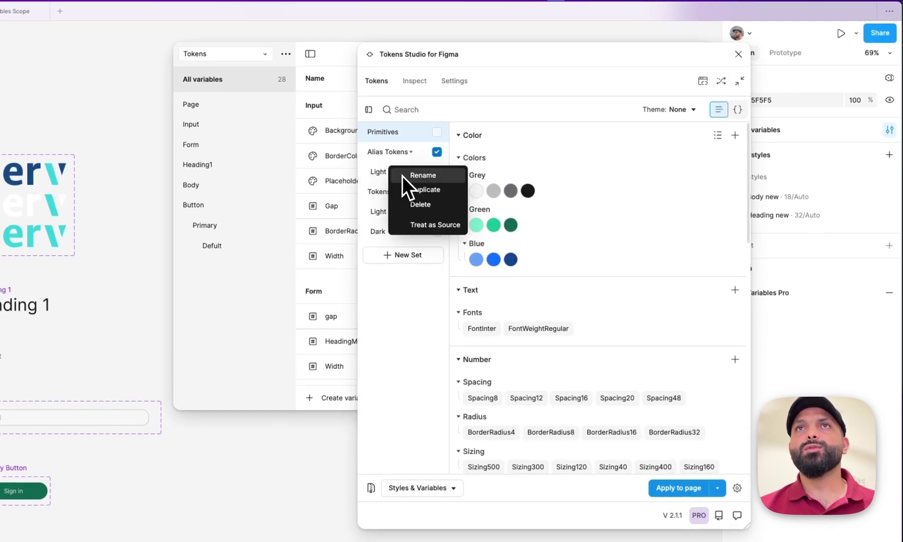
{"action": "left_click", "coordinate": [404, 176]}
{"action": "key", "text": "Right"}
{"action": "key", "text": "BackSpace"}
{"action": "key", "text": "BackSpace"}
{"action": "key", "text": "BackSpace"}
{"action": "key", "text": "BackSpace"}
{"action": "key", "text": "BackSpace"}
{"action": "key", "text": "BackSpace"}
{"action": "key", "text": "BackSpace"}
{"action": "key", "text": "BackSpace"}
{"action": "key", "text": "BackSpace"}
{"action": "key", "text": "BackSpace"}
{"action": "key", "text": "BackSpace"}
{"action": "key", "text": "BackSpace"}
{"action": "key", "text": "BackSpace"}
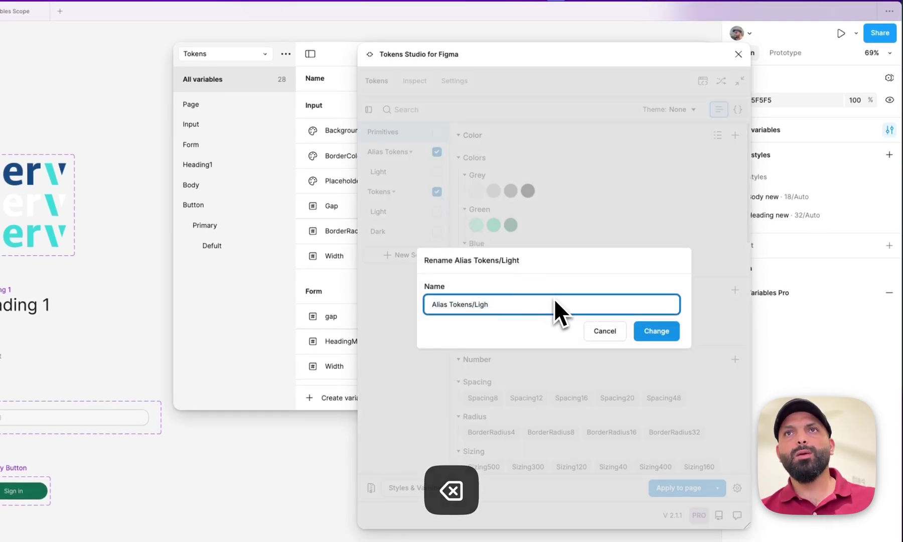
{"action": "left_click", "coordinate": [662, 331]}
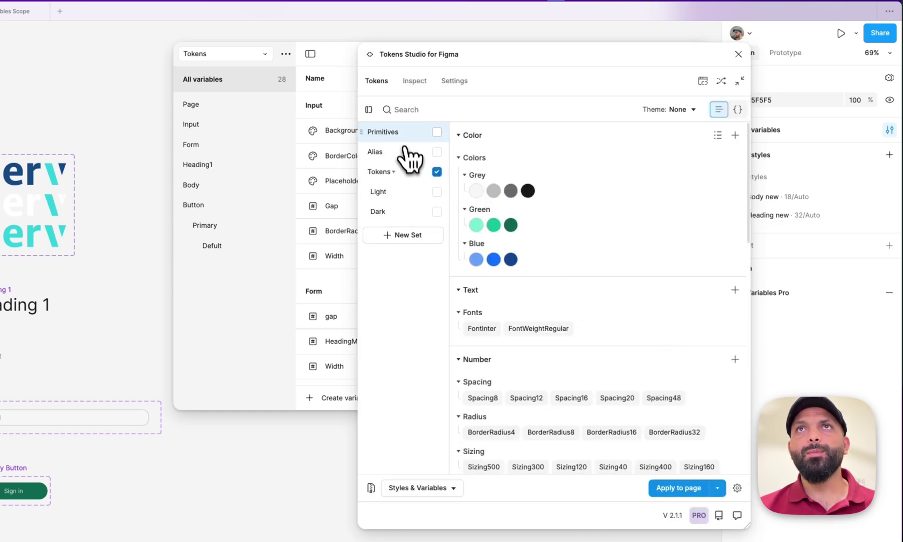
Enable the Primitives and Alias sets and mark Alias as a source.
{"action": "left_click", "coordinate": [437, 131]}
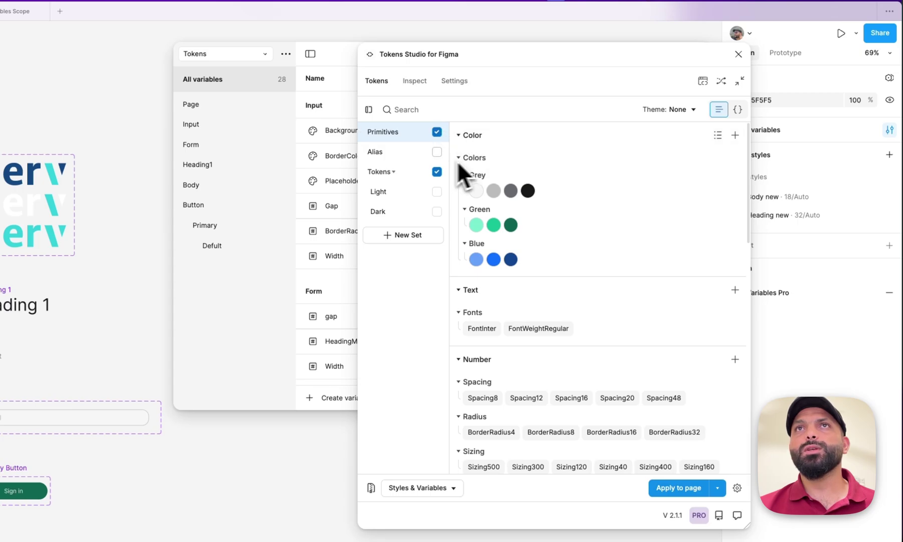
{"action": "left_click", "coordinate": [426, 152]}
{"action": "left_click", "coordinate": [437, 152]}
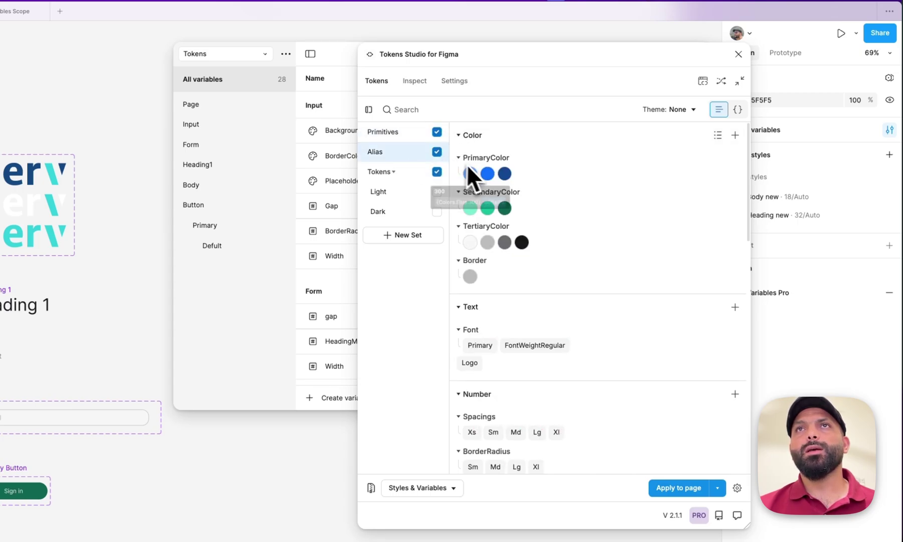
{"action": "left_click", "coordinate": [407, 193]}
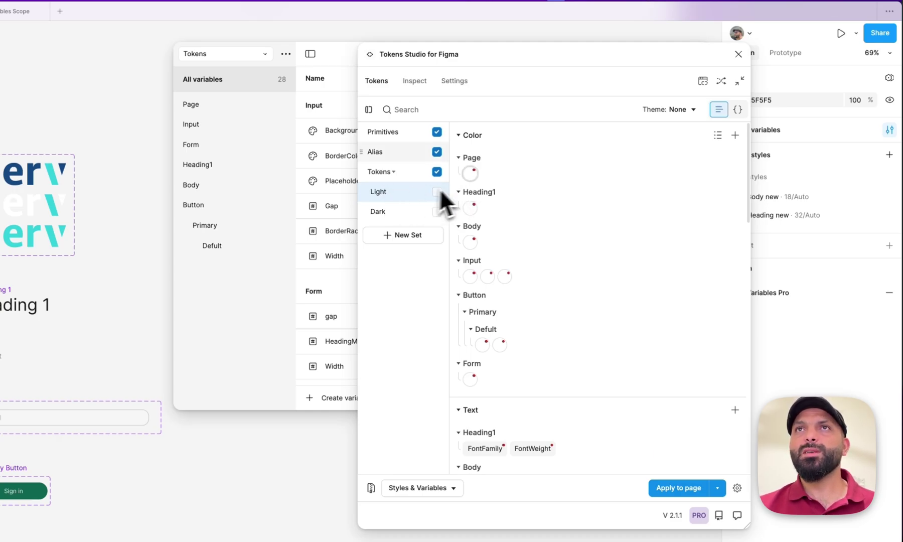
{"action": "mouse_move", "coordinate": [473, 180]}
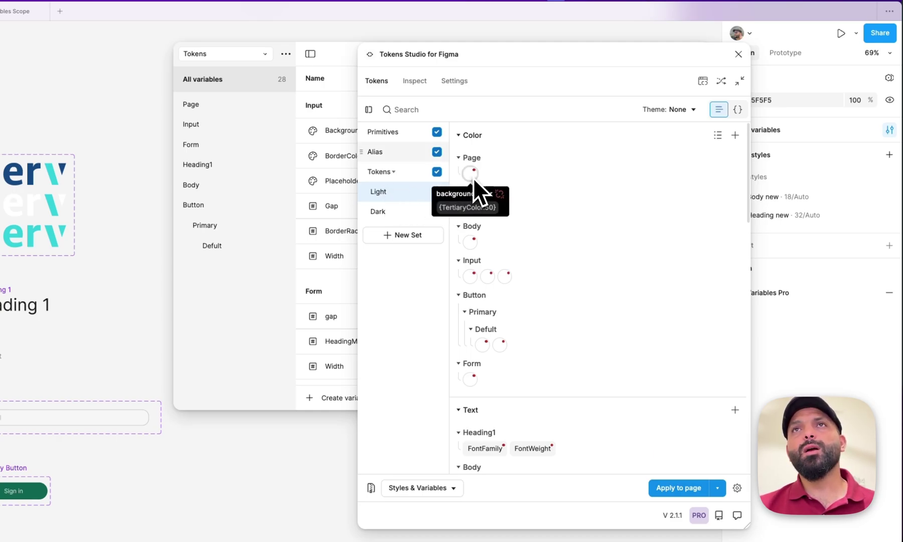
{"action": "right_click", "coordinate": [412, 152]}
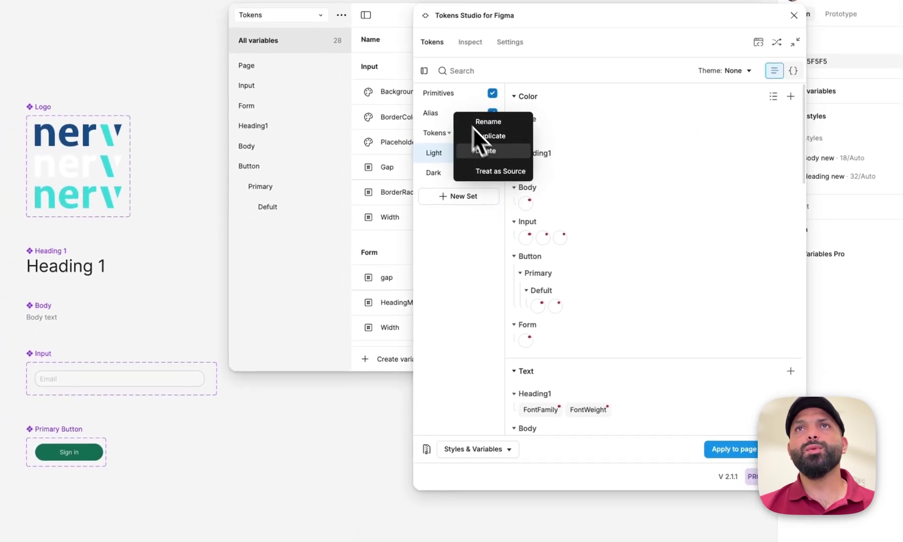
{"action": "left_click", "coordinate": [503, 172]}
Enable the Light set, mark Primitives as a source, and leave Dark disabled.
{"action": "left_click", "coordinate": [493, 132]}
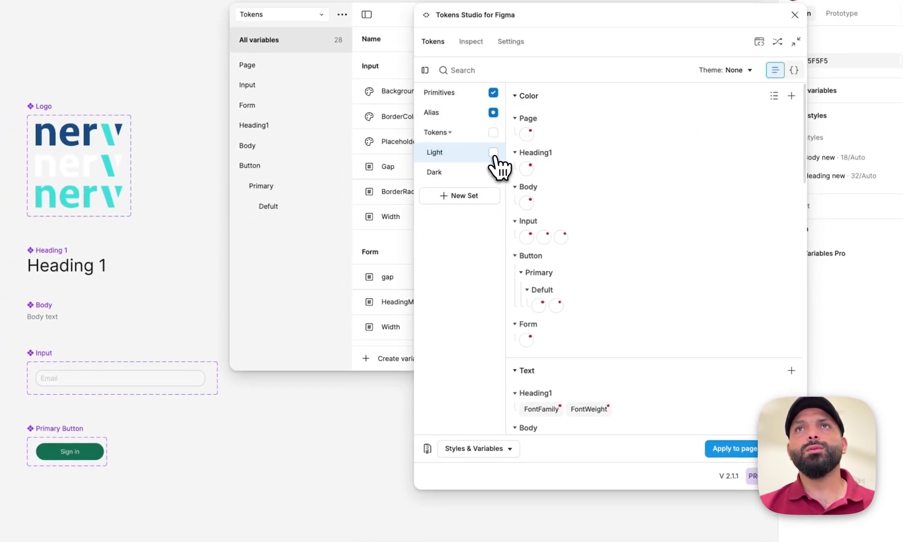
{"action": "left_click", "coordinate": [493, 152]}
{"action": "left_click", "coordinate": [456, 96]}
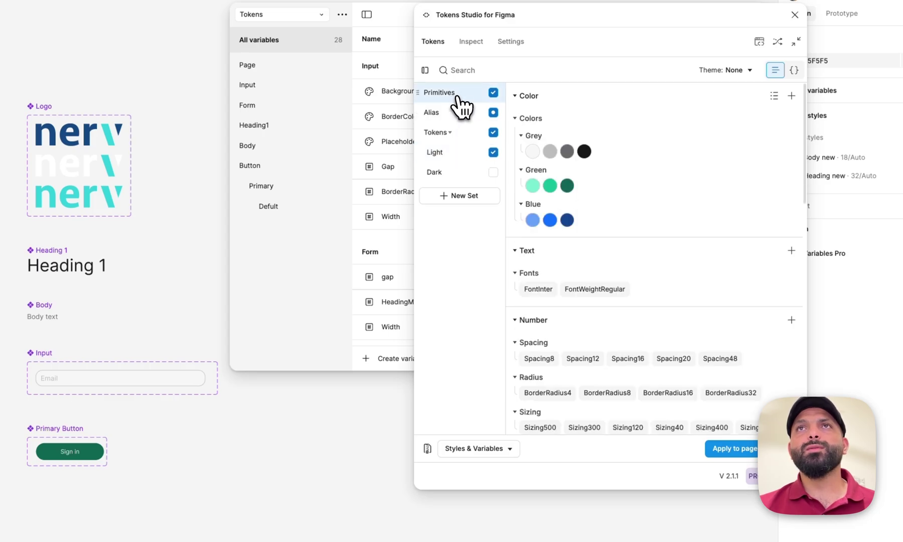
{"action": "right_click", "coordinate": [458, 97]}
{"action": "left_click", "coordinate": [503, 150]}
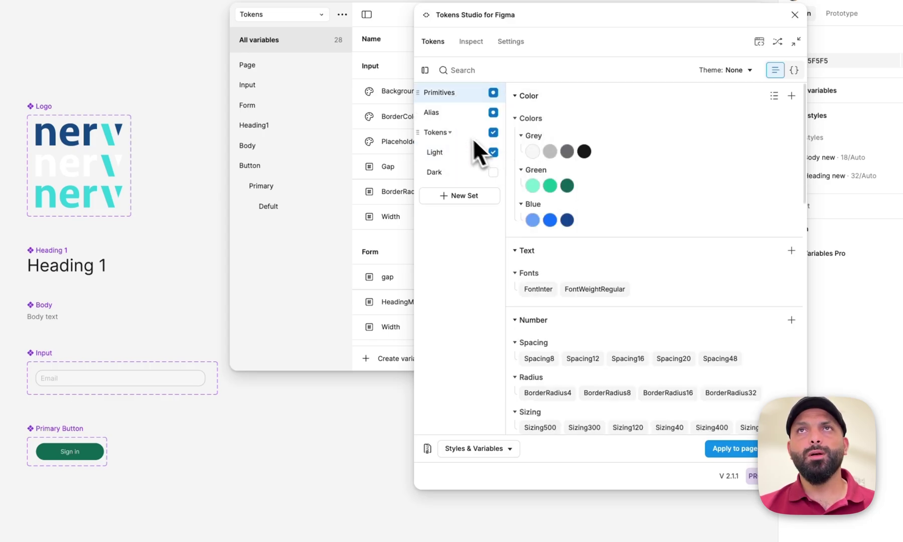
{"action": "left_click", "coordinate": [475, 172]}
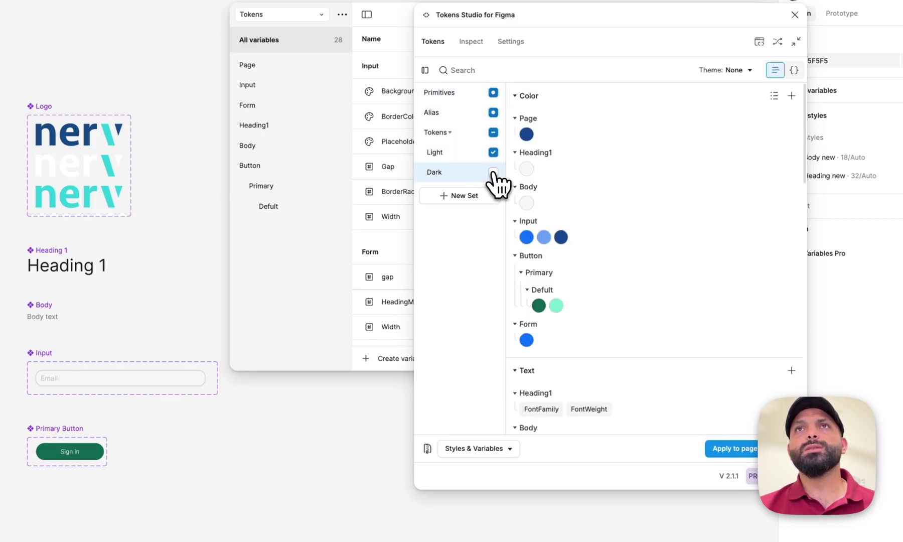
{"action": "left_click", "coordinate": [493, 172]}
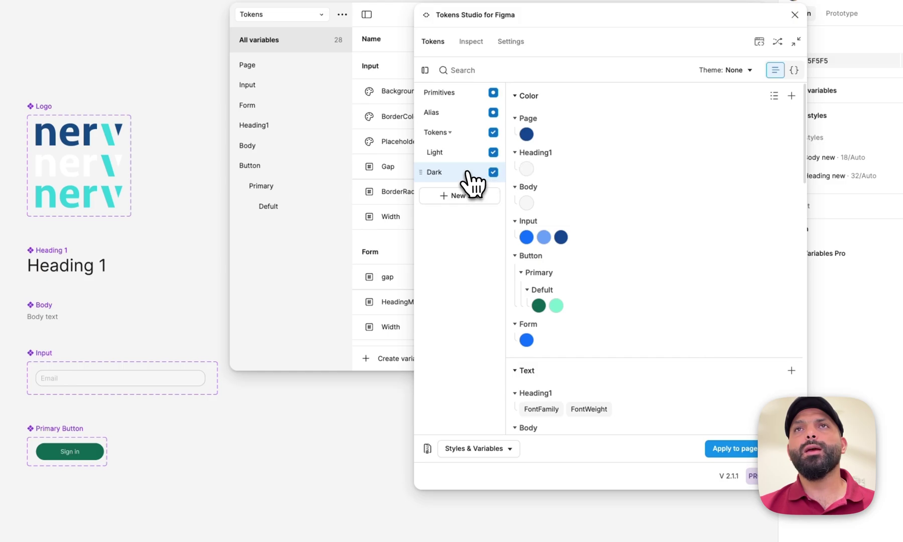
{"action": "left_click", "coordinate": [493, 172]}
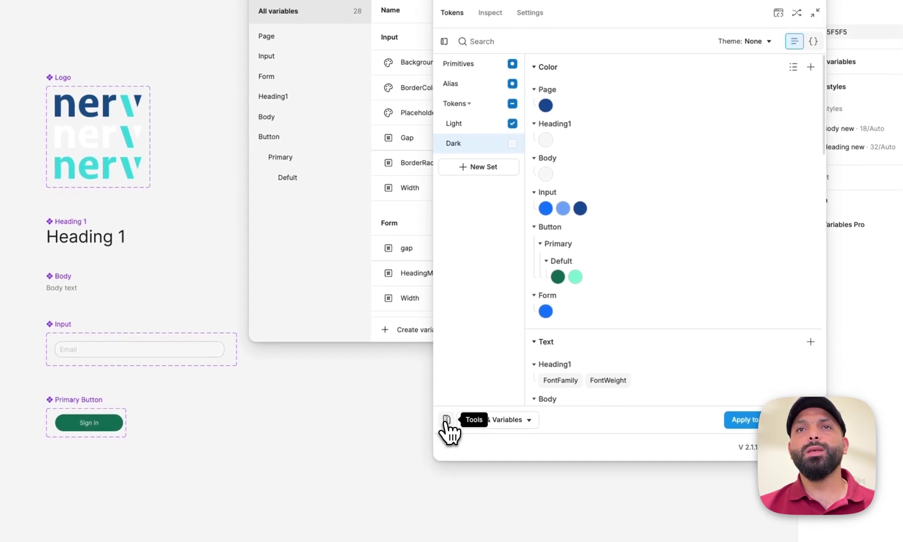
Set the Tokens Studio export to include all token sets as a single file.
{"action": "left_click", "coordinate": [446, 420]}
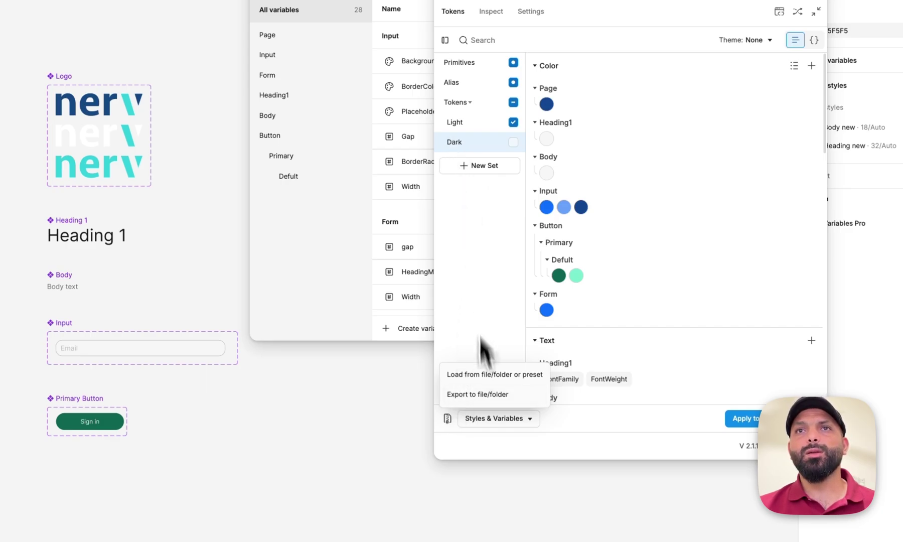
{"action": "left_click", "coordinate": [474, 396]}
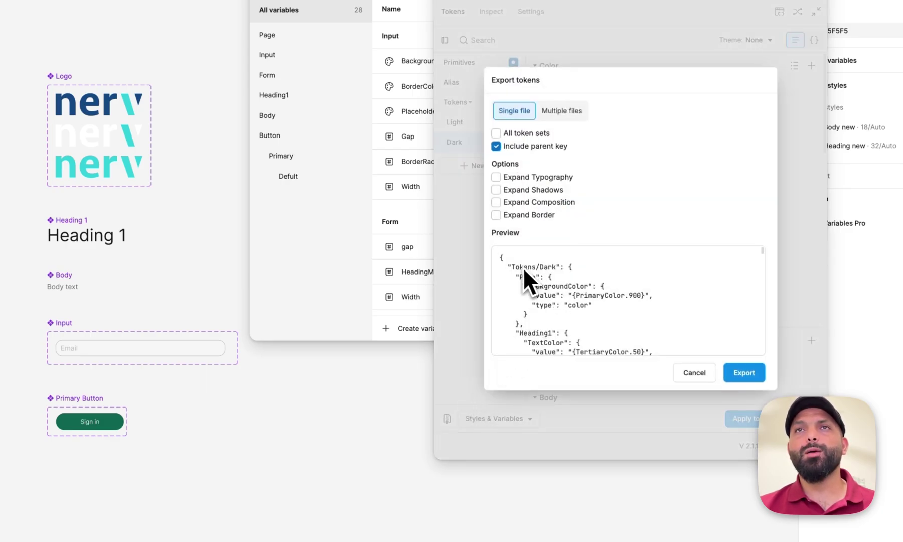
{"action": "left_click_drag", "start_coordinate": [499, 256], "coordinate": [544, 363]}
{"action": "left_click", "coordinate": [557, 312]}
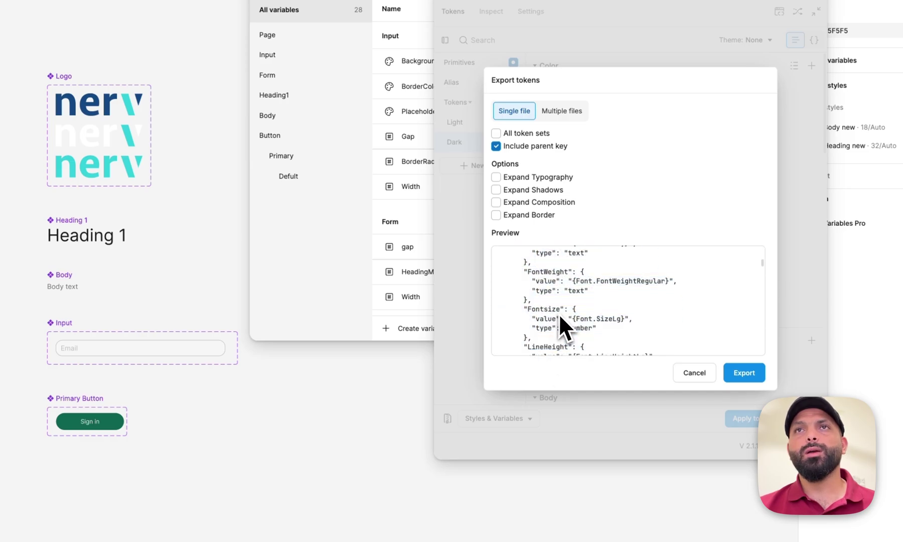
{"action": "scroll", "coordinate": [559, 313], "scroll_direction": "up", "scroll_amount": 5}
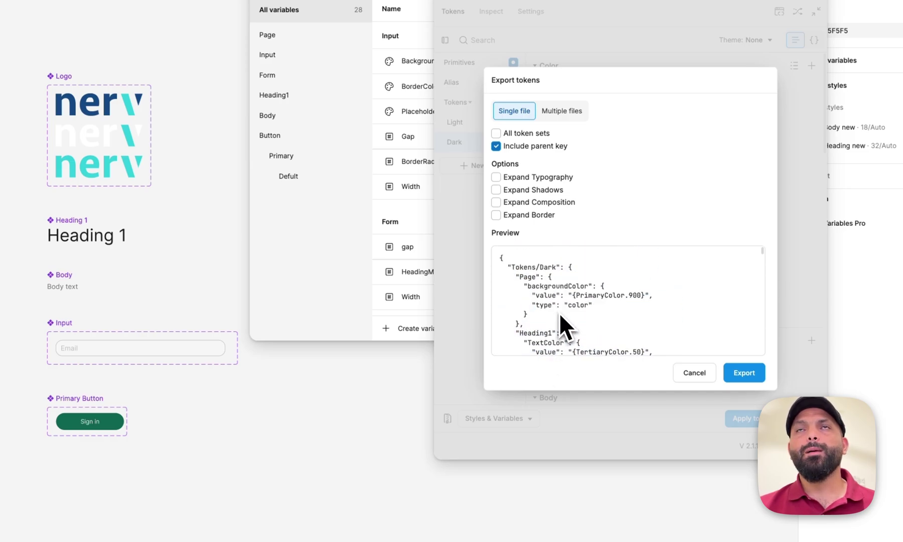
{"action": "left_click", "coordinate": [496, 133]}
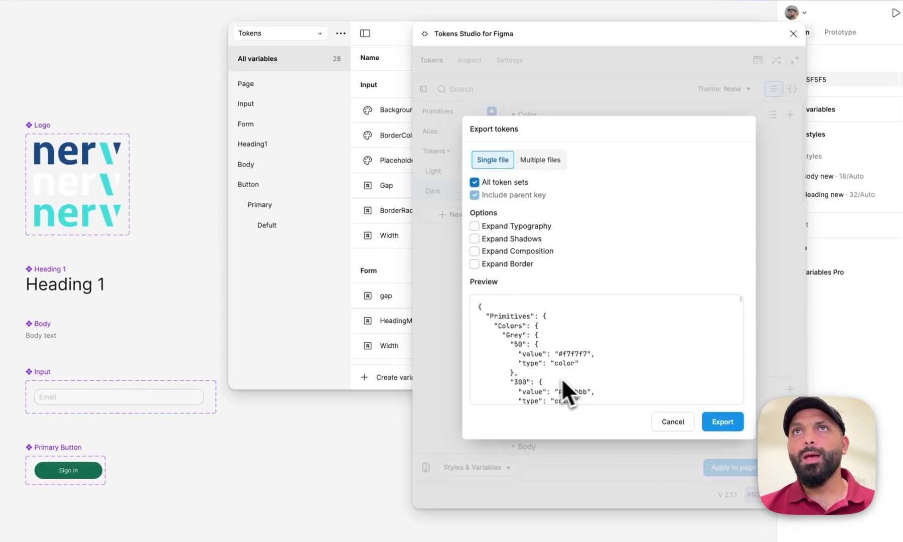
{"action": "scroll", "coordinate": [524, 361], "scroll_direction": "down", "scroll_amount": 3}
{"action": "scroll", "coordinate": [534, 372], "scroll_direction": "up", "scroll_amount": 3}
{"action": "left_click", "coordinate": [541, 159]}
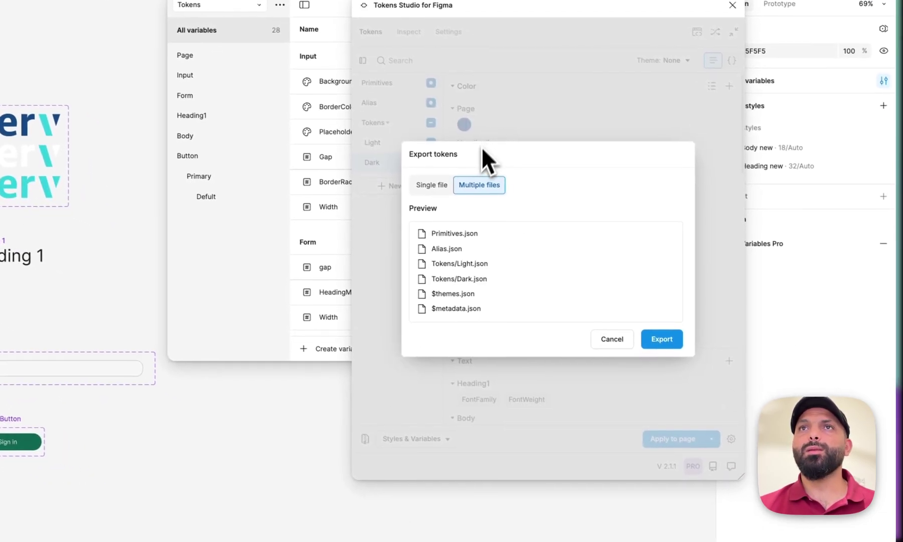
{"action": "left_click", "coordinate": [436, 188]}
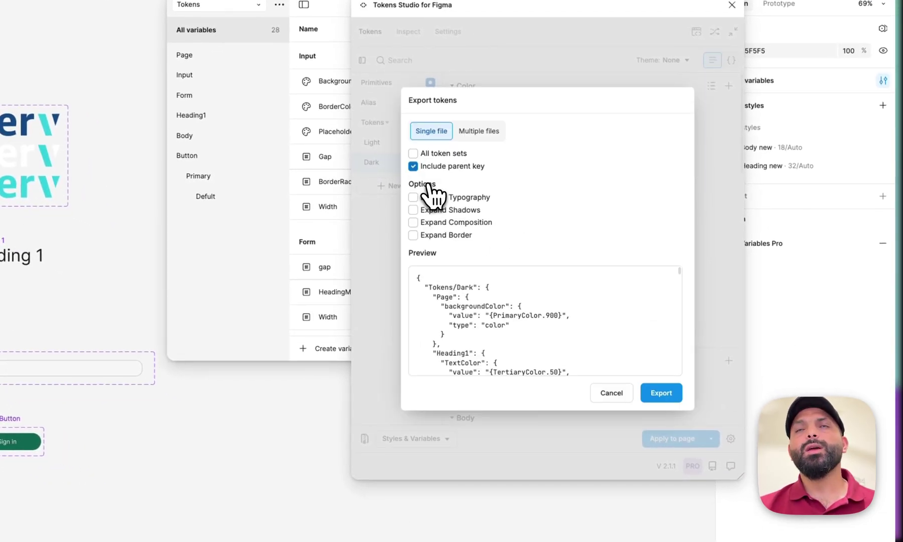
{"action": "left_click", "coordinate": [441, 156]}
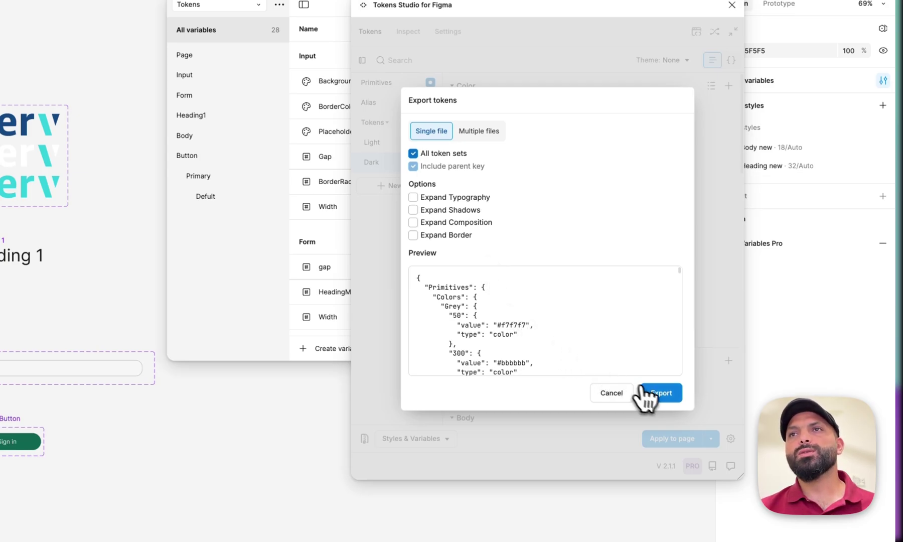
Export the tokens to JSON, replacing the existing tokens.json in the Tokens folder.
{"action": "left_click", "coordinate": [704, 349]}
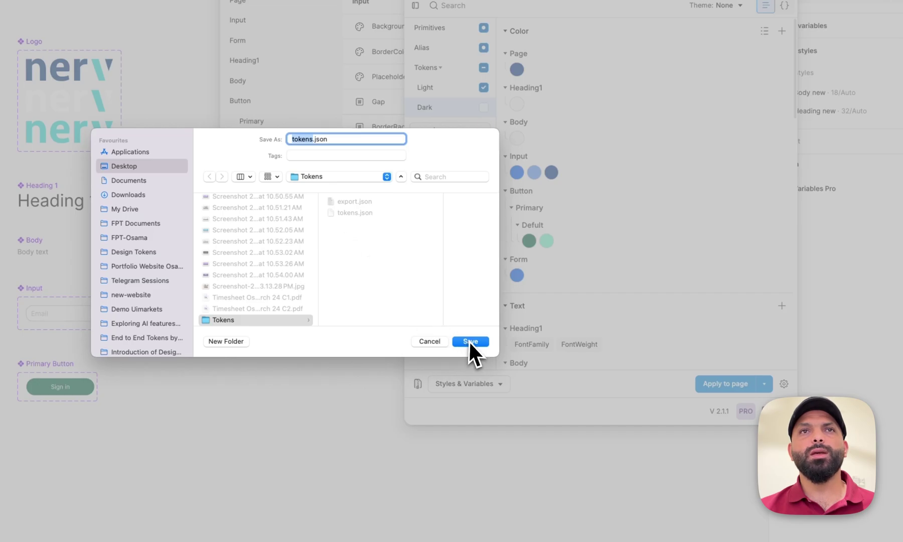
{"action": "left_click", "coordinate": [469, 341]}
{"action": "left_click", "coordinate": [350, 297]}
{"action": "key", "text": "super+Tab"}
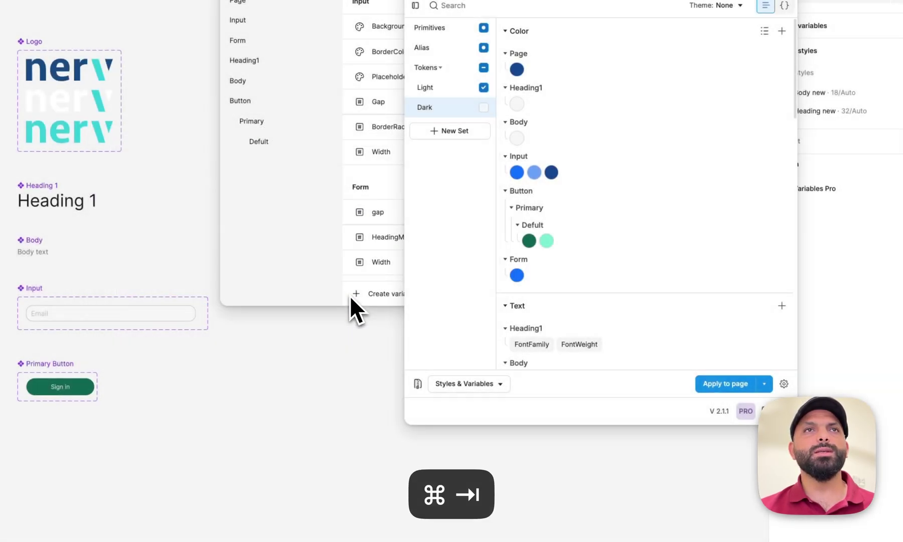
{"action": "scroll", "coordinate": [189, 148], "scroll_direction": "down", "scroll_amount": 6}
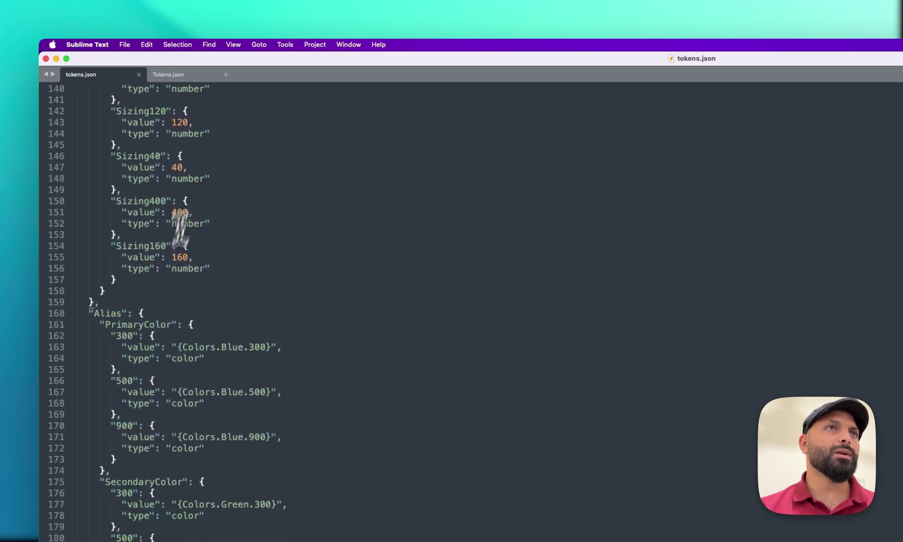
{"action": "scroll", "coordinate": [151, 271], "scroll_direction": "down", "scroll_amount": 15}
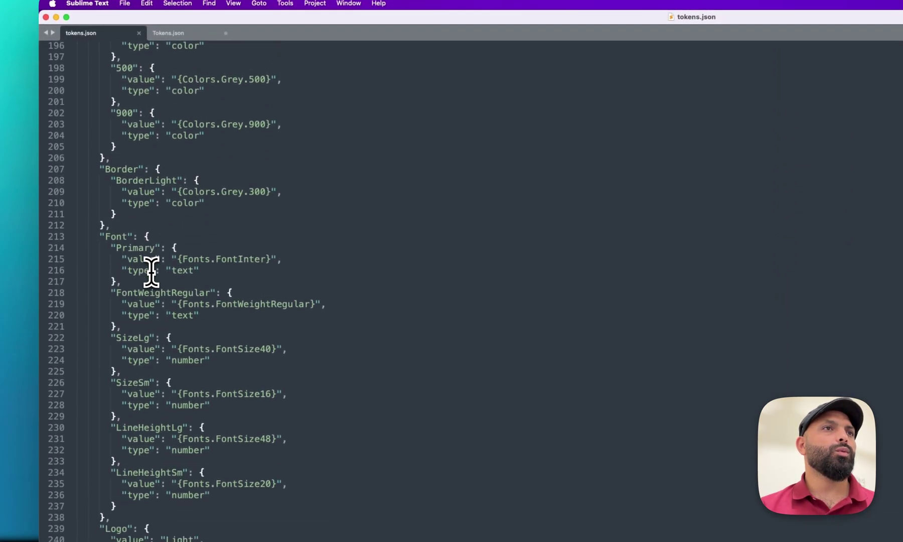
{"action": "scroll", "coordinate": [151, 272], "scroll_direction": "down", "scroll_amount": 20}
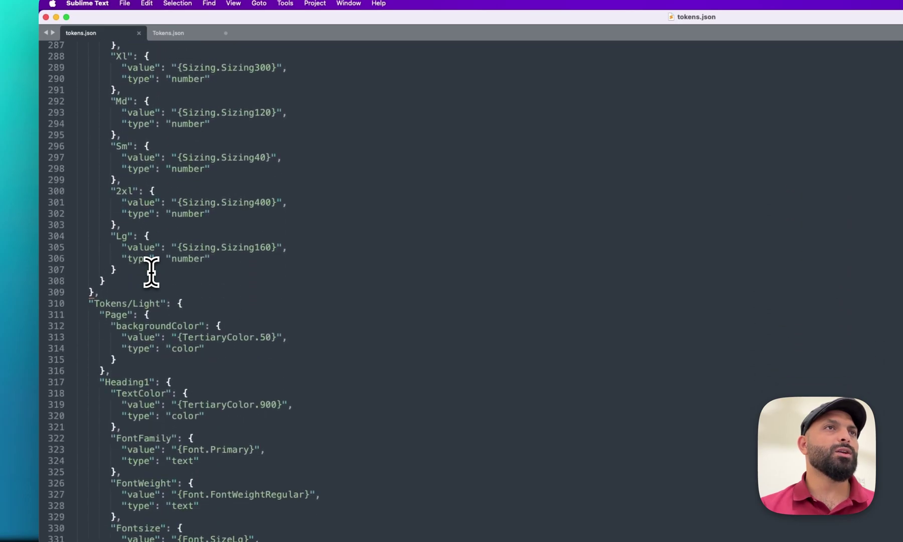
{"action": "scroll", "coordinate": [191, 296], "scroll_direction": "down", "scroll_amount": 20}
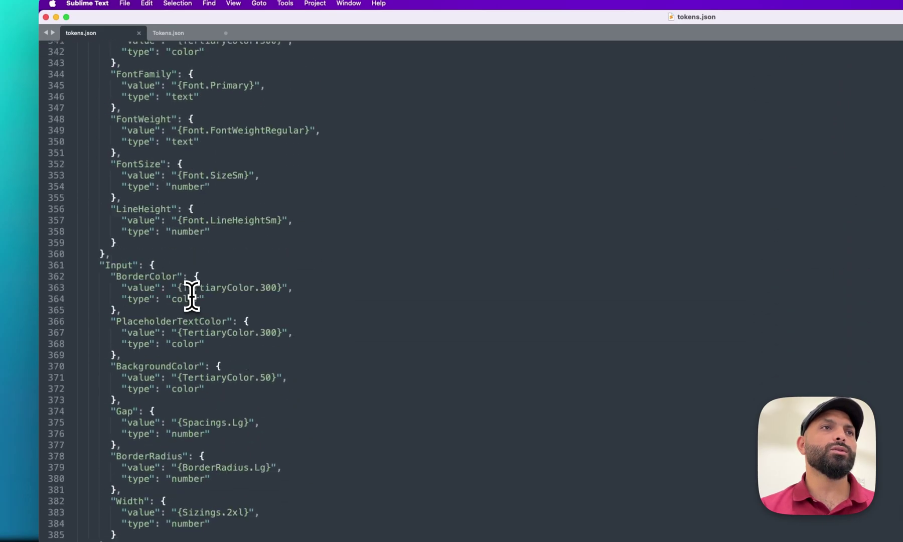
{"action": "scroll", "coordinate": [192, 295], "scroll_direction": "down", "scroll_amount": 10}
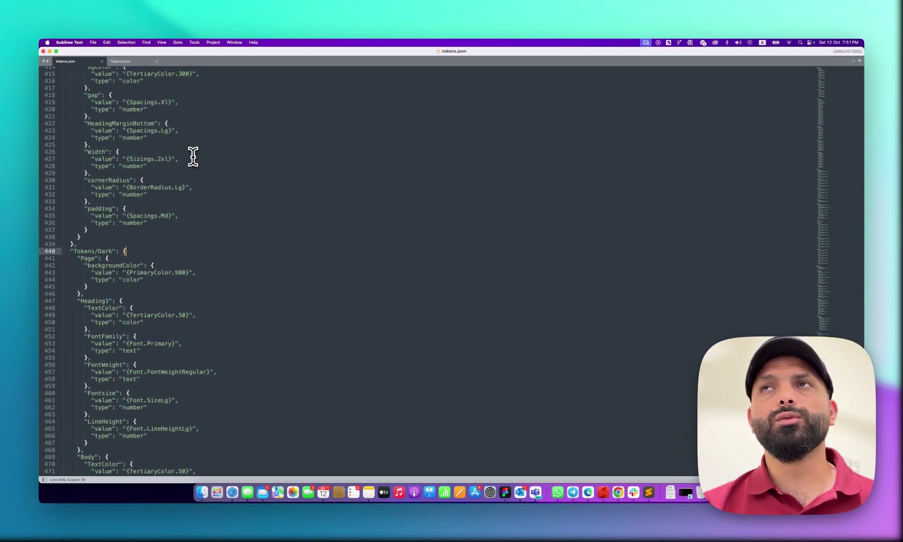
{"action": "key", "text": "super+Tab"}
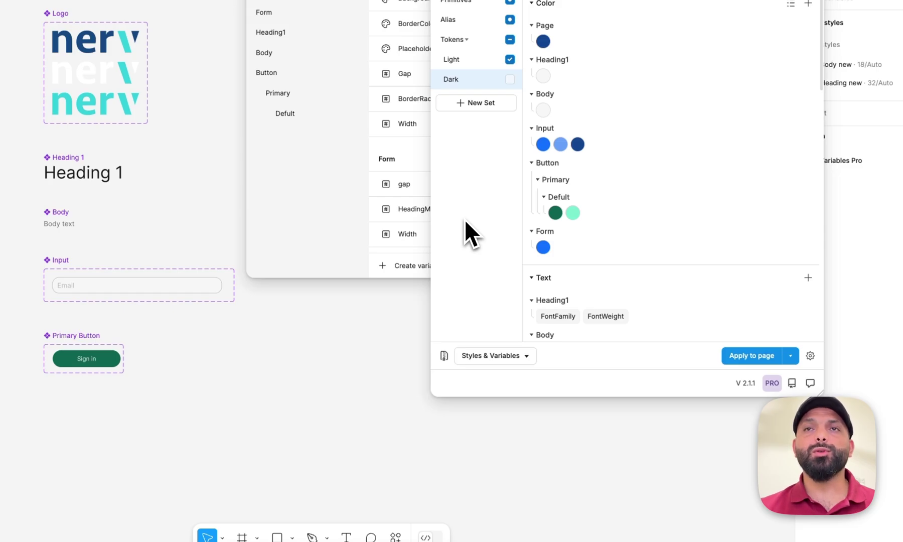
Delete the Primitives and Alias token sets from Tokens Studio.
{"action": "left_click", "coordinate": [511, 355]}
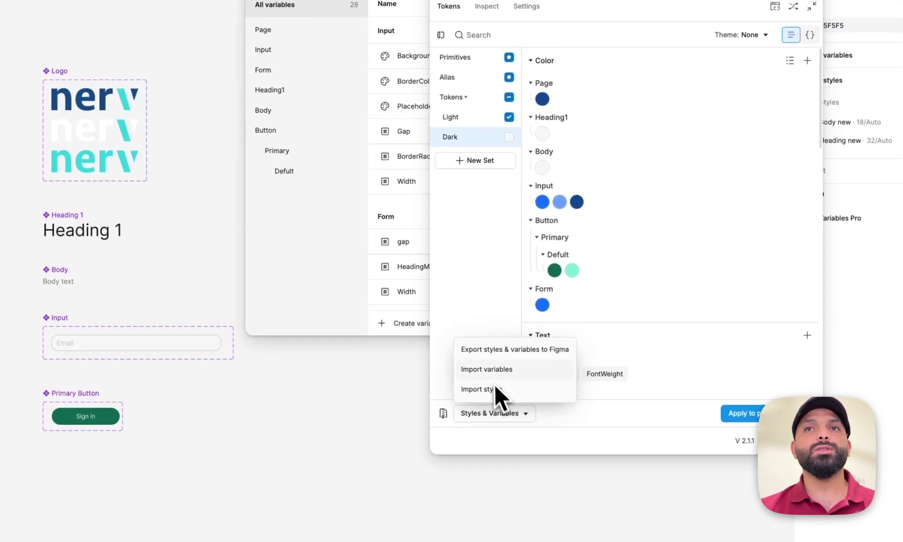
{"action": "left_click", "coordinate": [486, 305]}
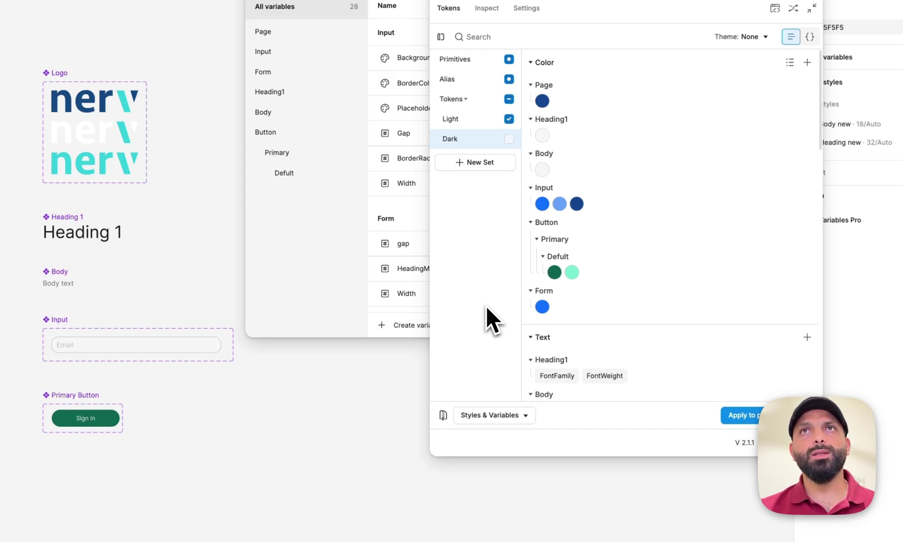
{"action": "right_click", "coordinate": [471, 60]}
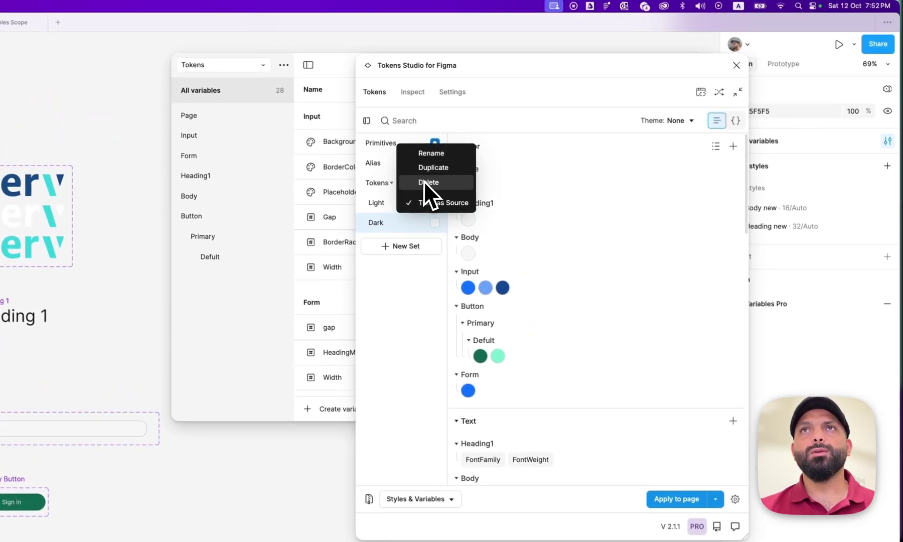
{"action": "left_click", "coordinate": [424, 181]}
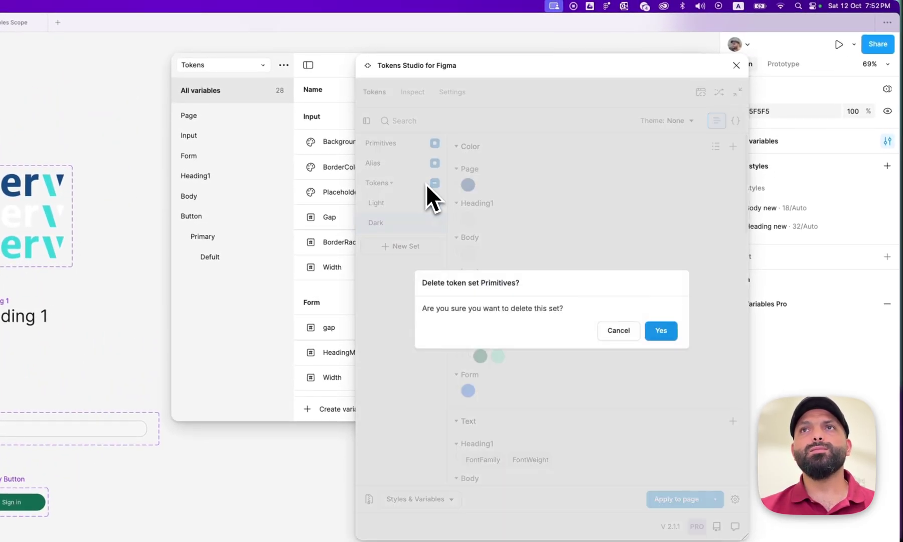
{"action": "left_click", "coordinate": [652, 328]}
{"action": "right_click", "coordinate": [377, 146]}
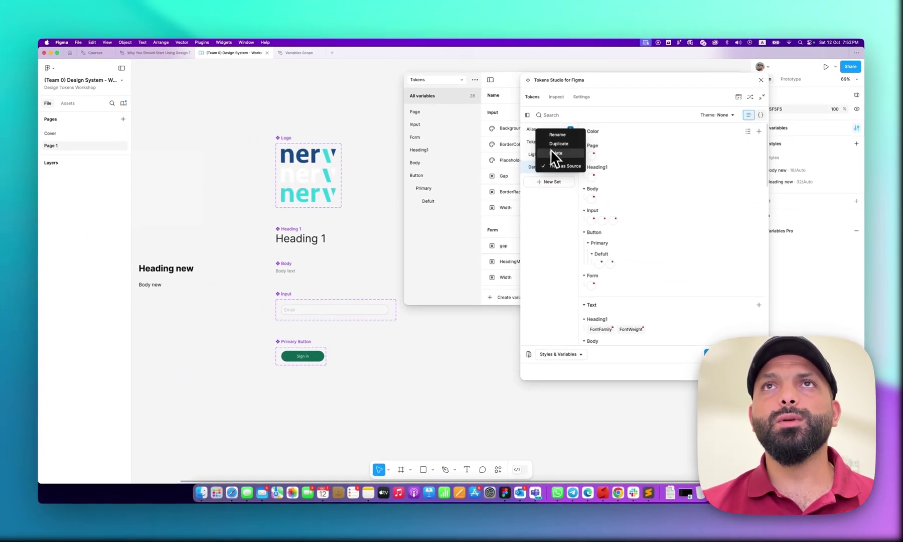
{"action": "left_click", "coordinate": [554, 153]}
{"action": "left_click", "coordinate": [706, 247]}
Keep the Tokens set's name unchanged, then delete the Light and Dark sets, closing Tokens Studio.
{"action": "right_click", "coordinate": [557, 133]}
{"action": "left_click", "coordinate": [567, 138]}
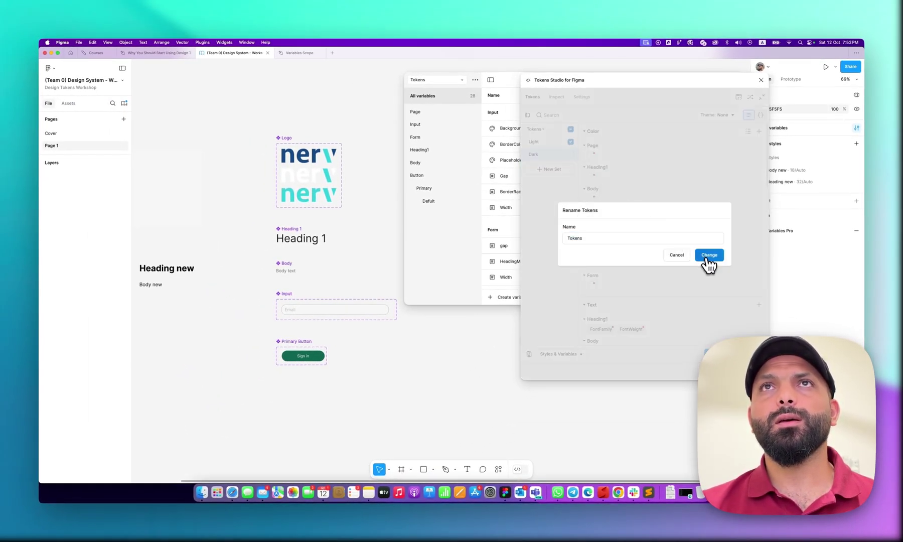
{"action": "left_click", "coordinate": [707, 256]}
{"action": "right_click", "coordinate": [537, 143]}
{"action": "left_click", "coordinate": [552, 162]}
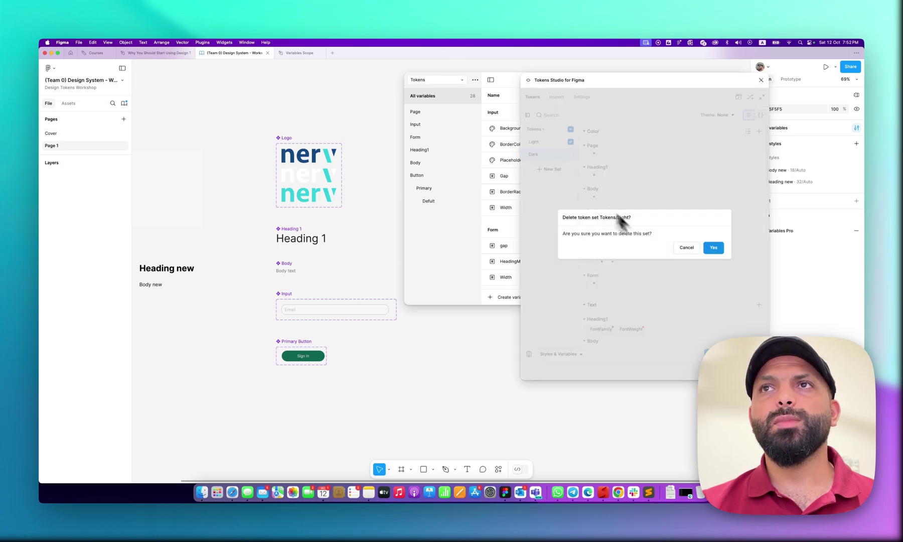
{"action": "left_click", "coordinate": [714, 250]}
{"action": "right_click", "coordinate": [546, 145]}
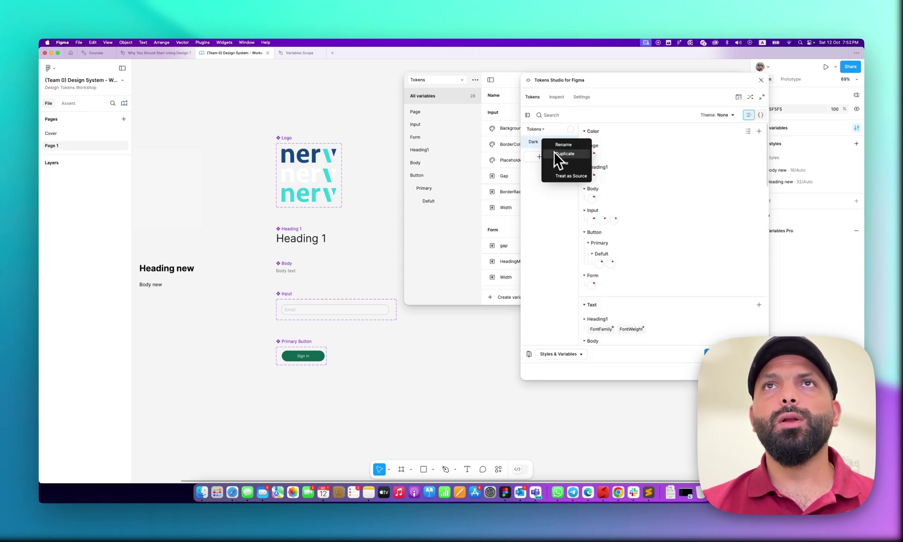
{"action": "left_click", "coordinate": [561, 163]}
{"action": "left_click", "coordinate": [696, 255]}
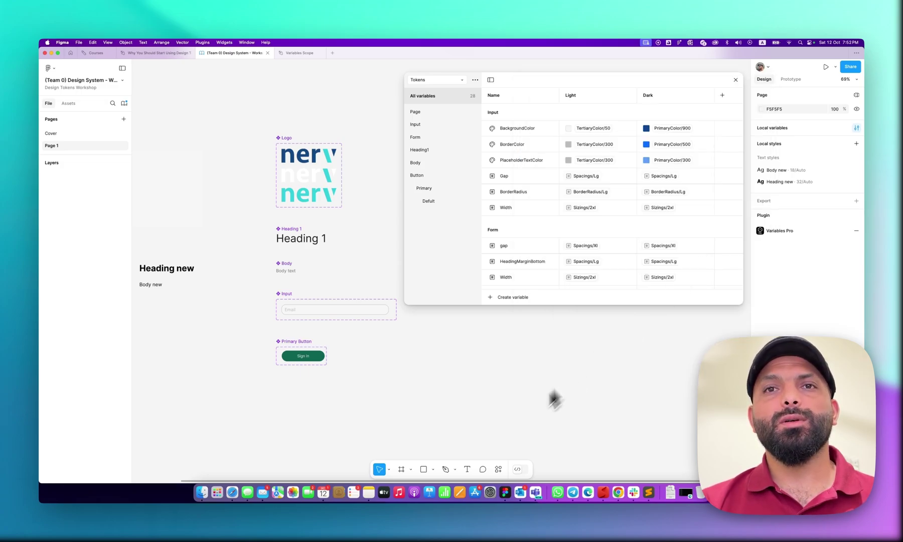
{"action": "left_click", "coordinate": [499, 469]}
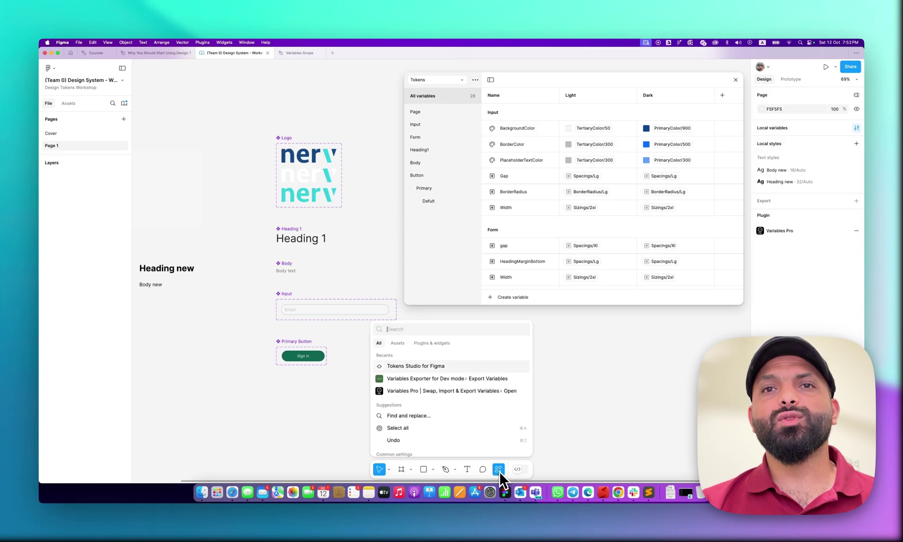
Reload Tokens Studio with the example set, then run Variables Import Export's Export Variables.
{"action": "left_click", "coordinate": [424, 371]}
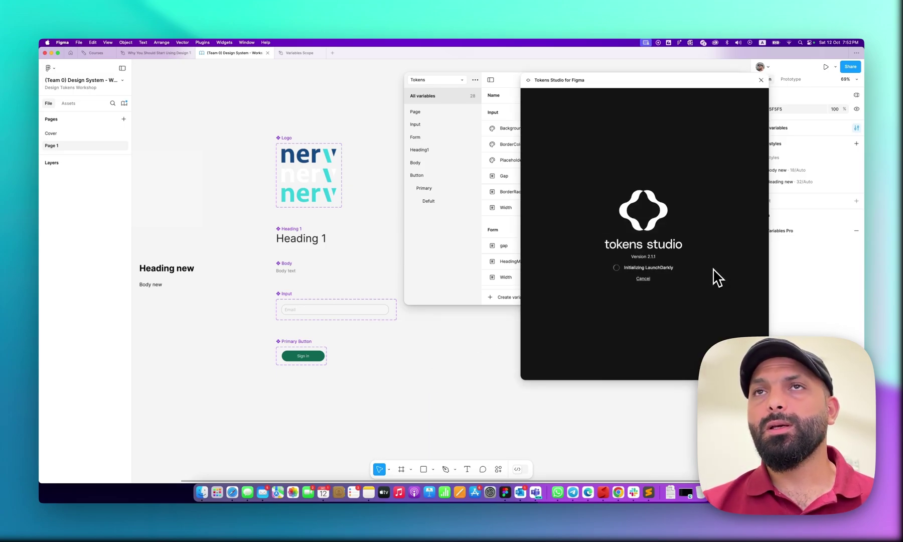
{"action": "left_click", "coordinate": [640, 265]}
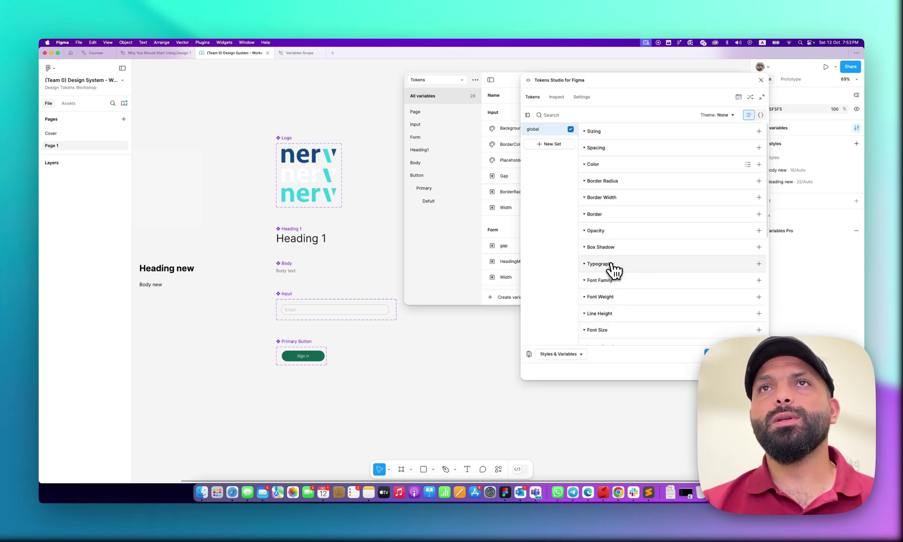
{"action": "key", "text": "super+k"}
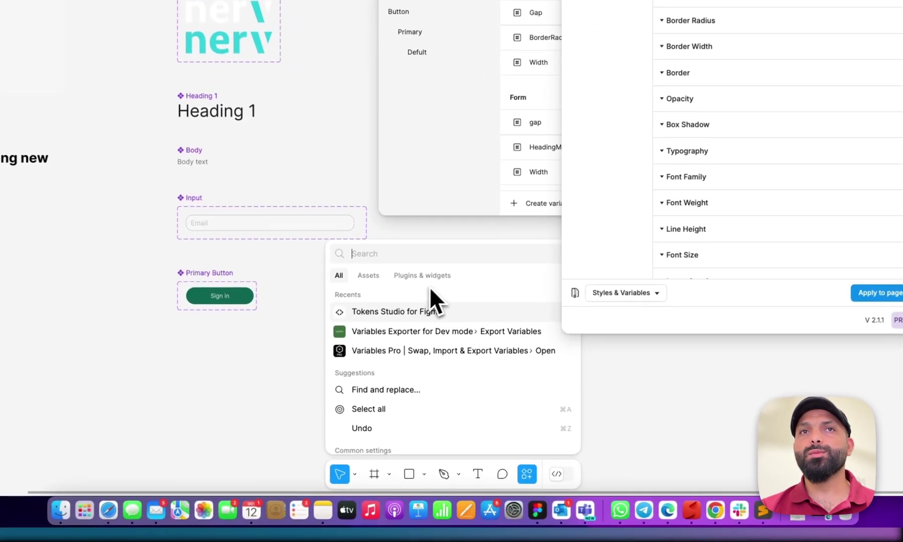
{"action": "left_click", "coordinate": [436, 277]}
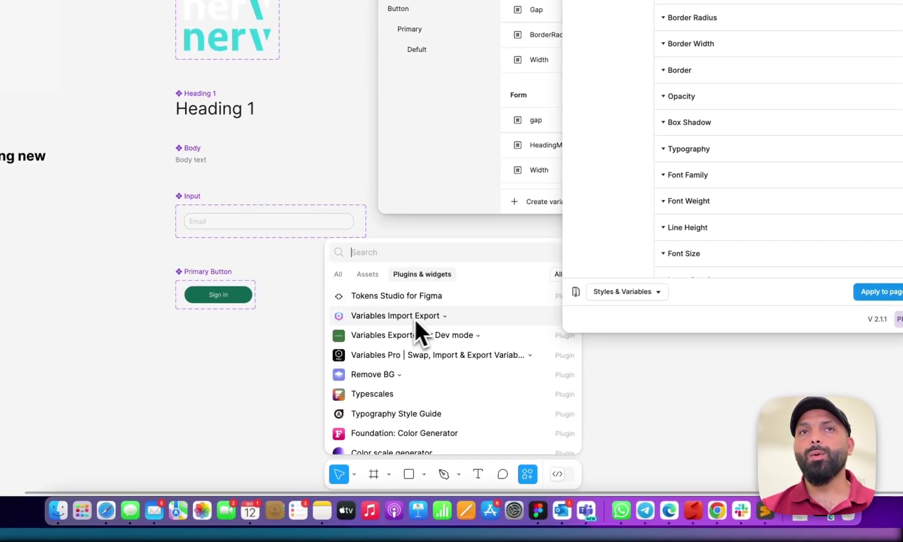
{"action": "mouse_move", "coordinate": [456, 319]}
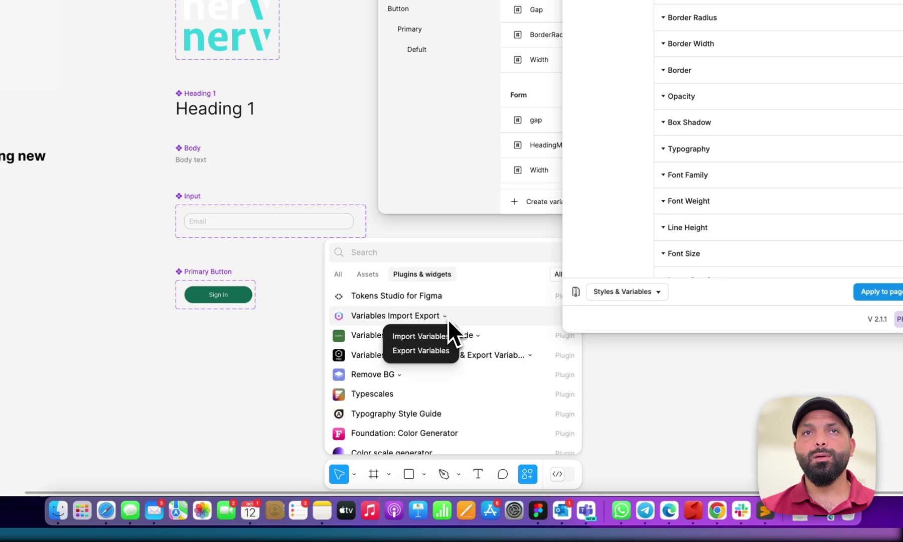
{"action": "left_click", "coordinate": [419, 355]}
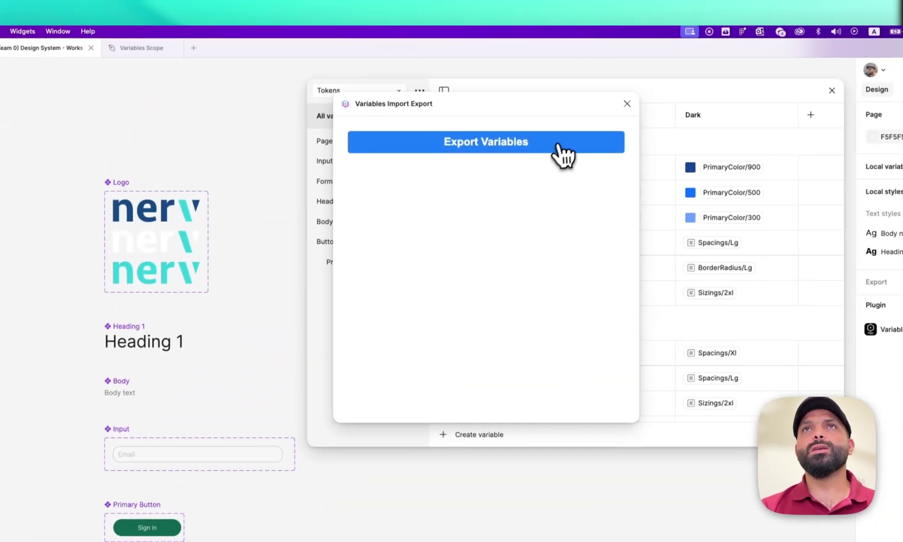
Export the variables, copy the Primitives.Mode 1.tokens.json code, and relaunch Tokens Studio.
{"action": "left_click", "coordinate": [554, 151]}
{"action": "left_click_drag", "start_coordinate": [546, 130], "coordinate": [196, 124]}
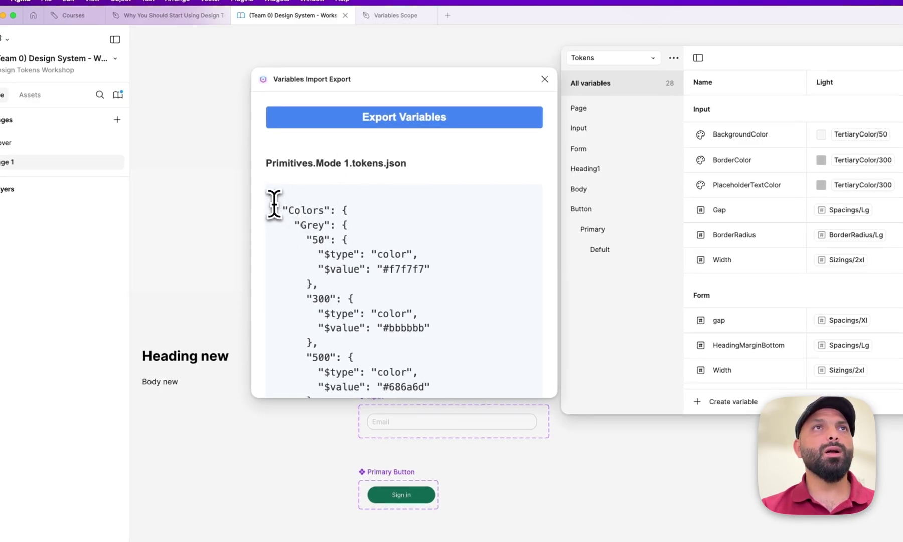
{"action": "left_click_drag", "start_coordinate": [275, 198], "coordinate": [288, 146]}
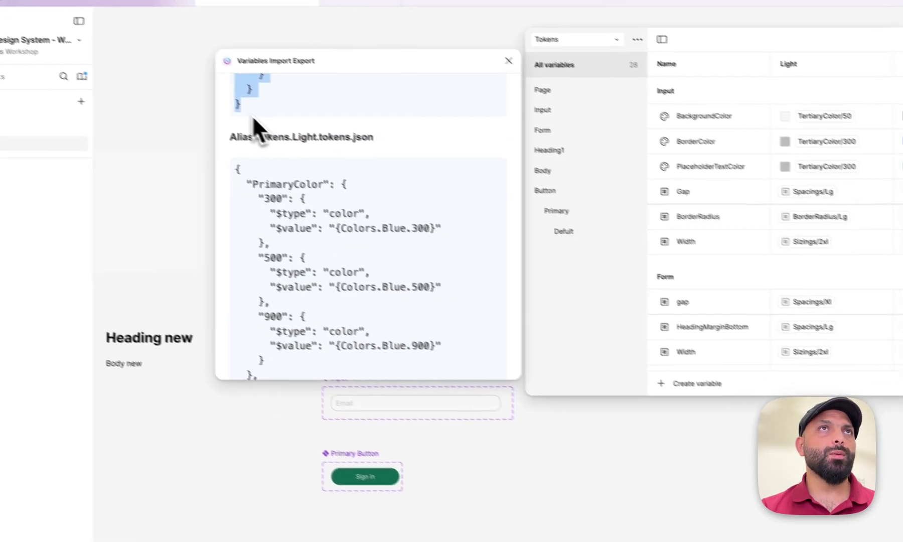
{"action": "key", "text": "super+c"}
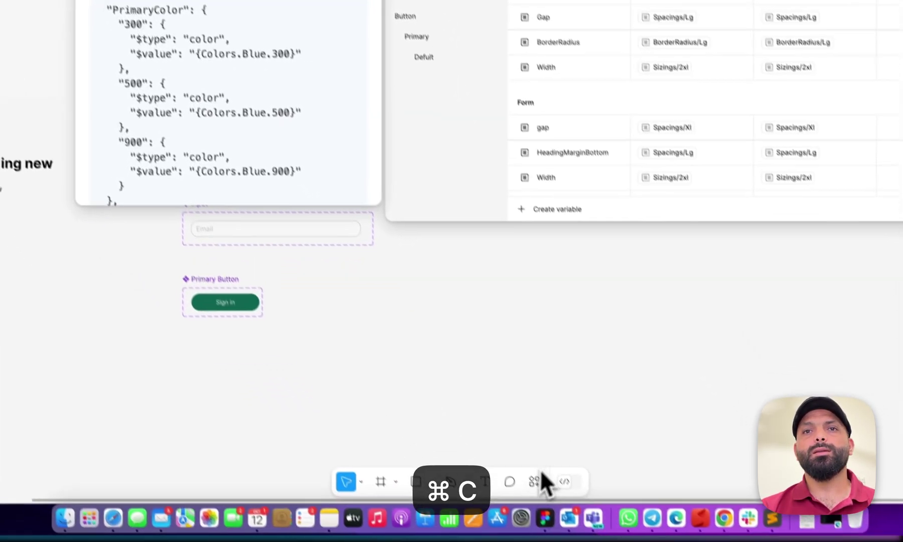
{"action": "left_click", "coordinate": [519, 461]}
{"action": "left_click", "coordinate": [385, 318]}
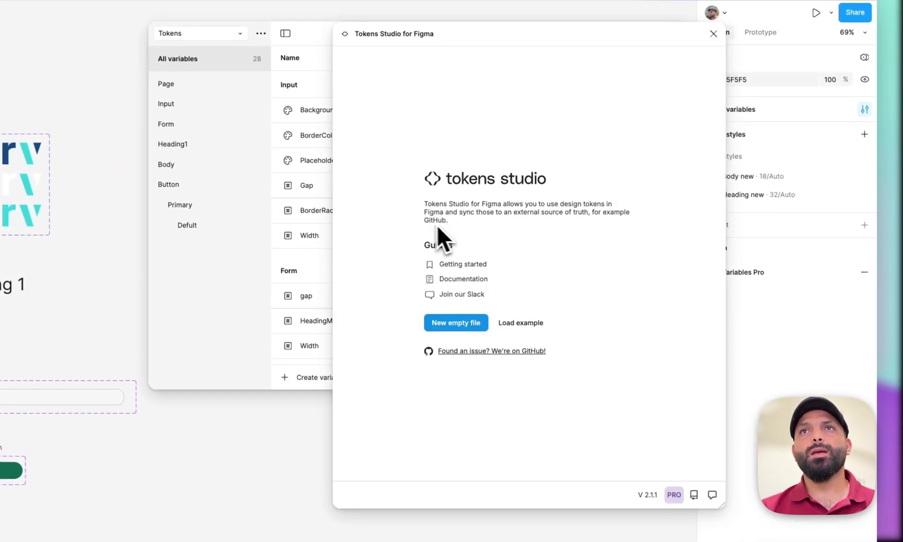
Start from a starter token file and rename the global set to Primitives.
{"action": "left_click", "coordinate": [457, 324]}
{"action": "right_click", "coordinate": [369, 117]}
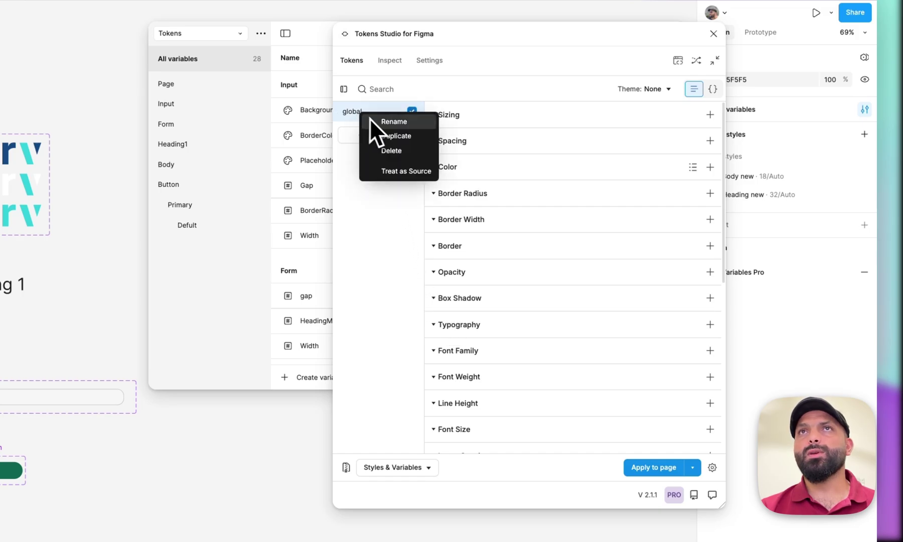
{"action": "left_click", "coordinate": [380, 120]}
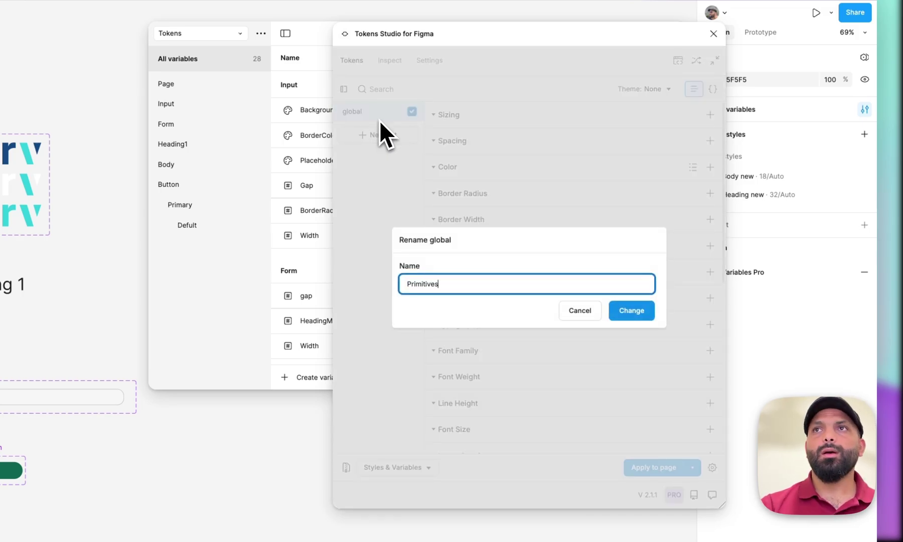
{"action": "left_click", "coordinate": [624, 310]}
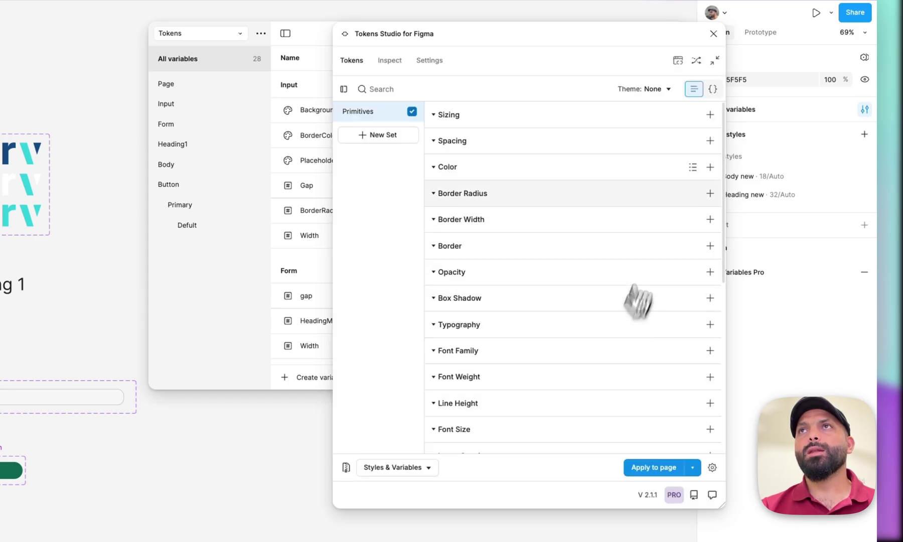
Replace the Primitives set's empty JSON with the copied primitives tokens, save, and view as lists.
{"action": "left_click", "coordinate": [712, 89]}
{"action": "key", "text": "super+a"}
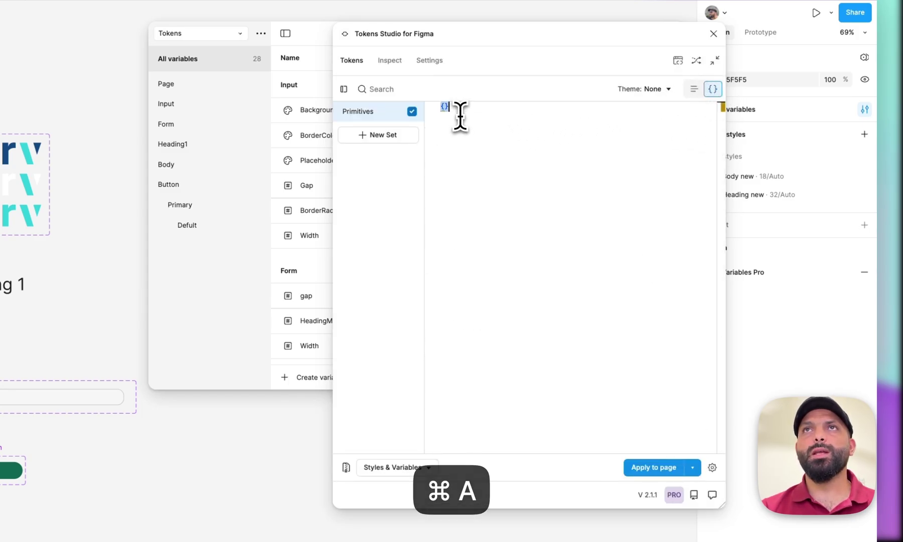
{"action": "key", "text": "BackSpace"}
{"action": "key", "text": "super+v"}
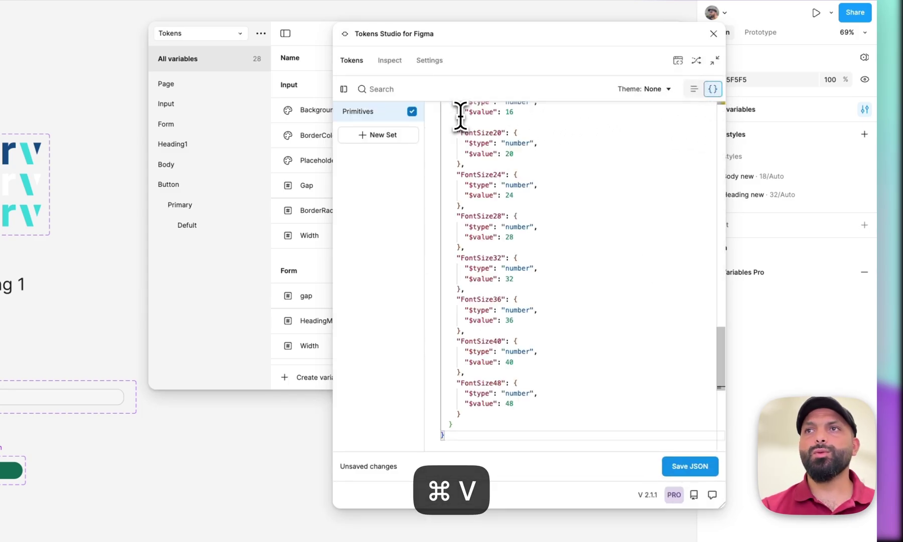
{"action": "left_click", "coordinate": [692, 466]}
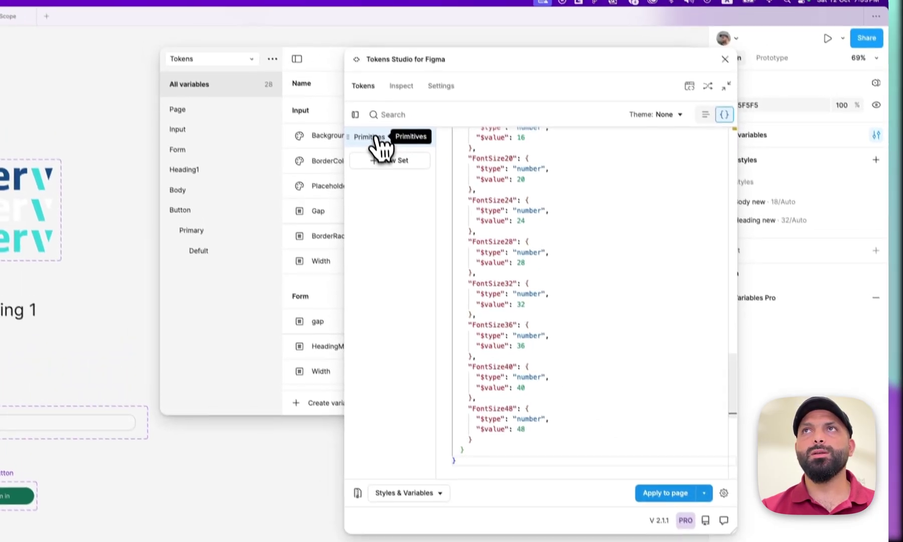
{"action": "left_click", "coordinate": [705, 115]}
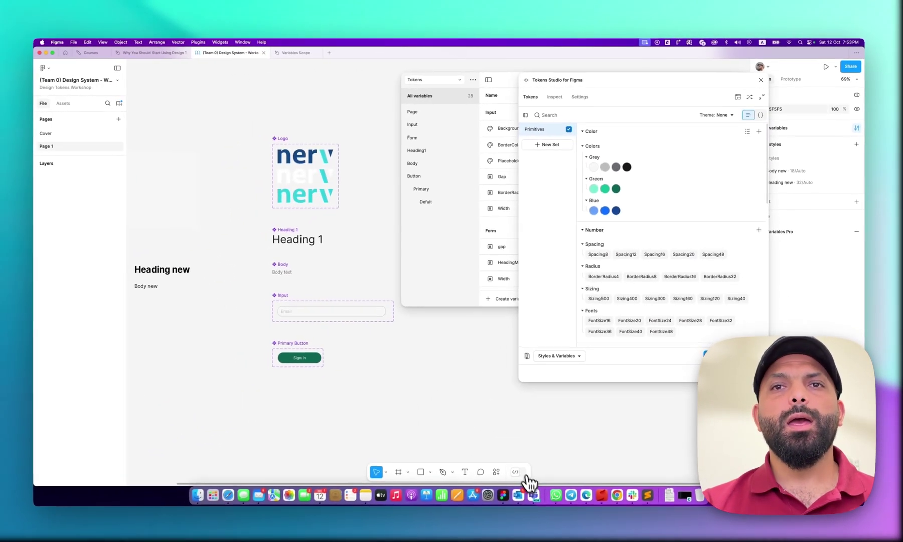
{"action": "left_click", "coordinate": [498, 469]}
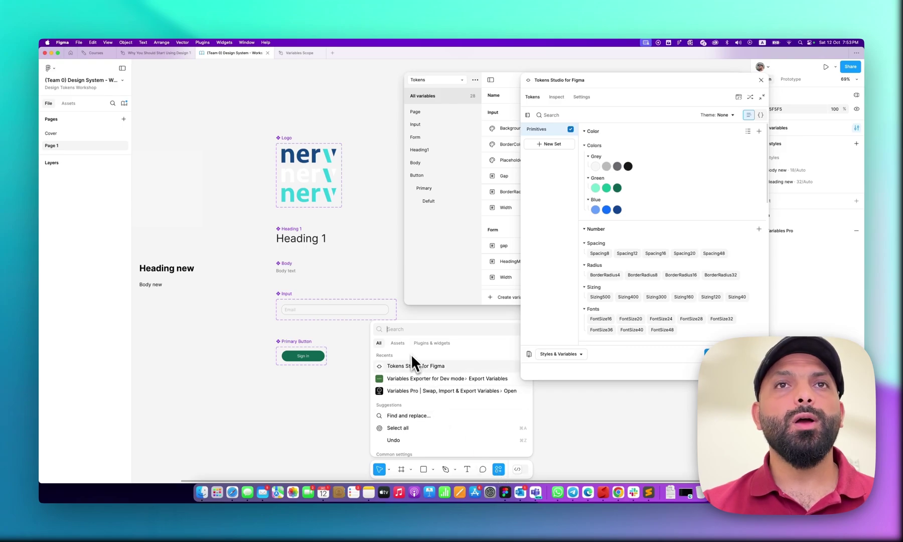
Run the Variables Import Export plugin and export all variables as token JSON.
{"action": "left_click", "coordinate": [422, 342]}
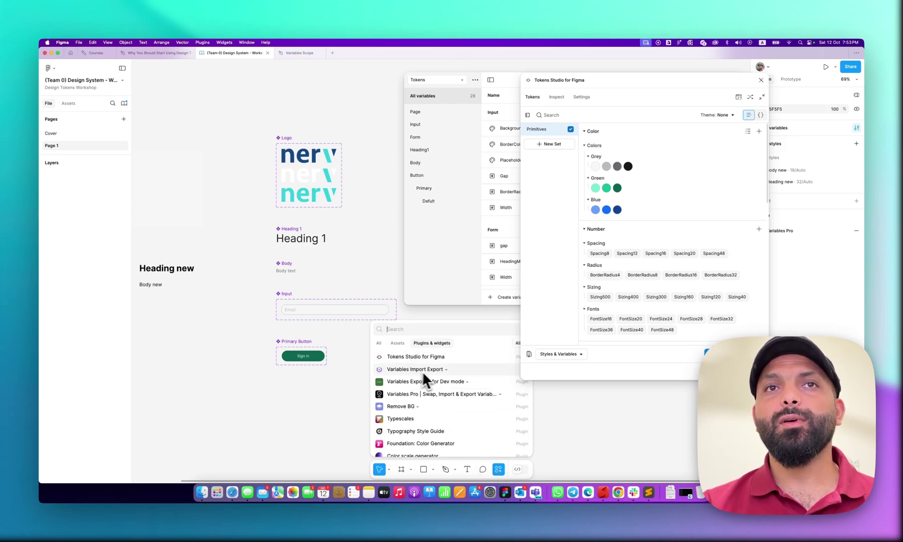
{"action": "left_click", "coordinate": [442, 371]}
{"action": "left_click", "coordinate": [427, 390]}
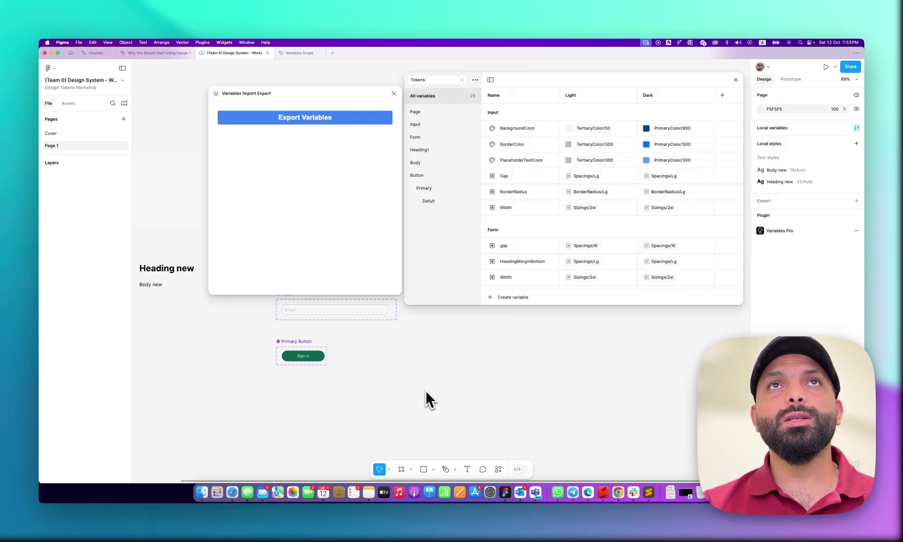
{"action": "left_click", "coordinate": [308, 120]}
Copy the exported token JSON block and reopen Tokens Studio.
{"action": "scroll", "coordinate": [293, 211], "scroll_direction": "down", "scroll_amount": 10}
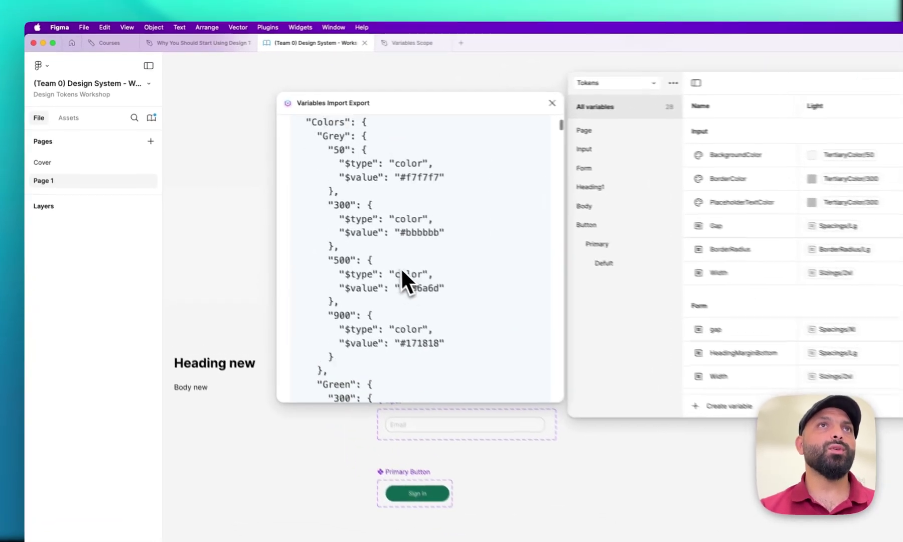
{"action": "scroll", "coordinate": [421, 287], "scroll_direction": "down", "scroll_amount": 15}
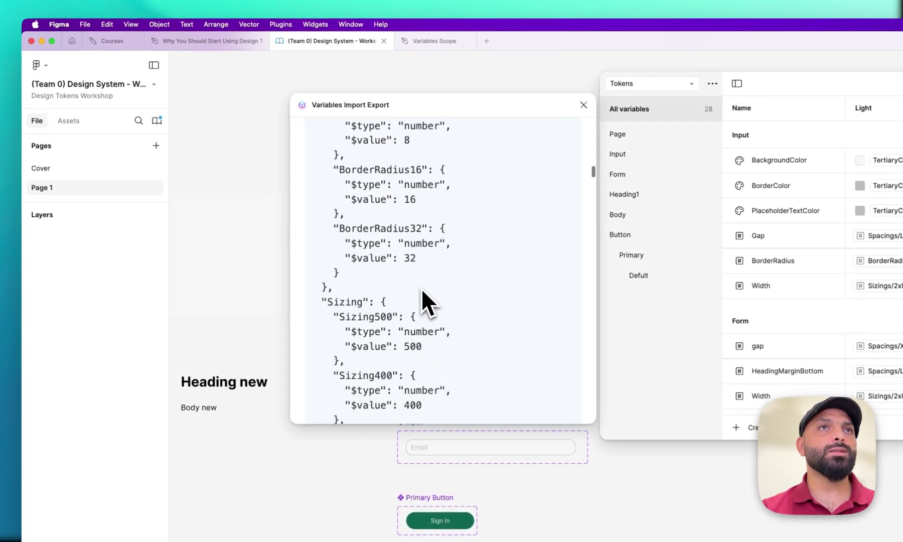
{"action": "scroll", "coordinate": [421, 288], "scroll_direction": "down", "scroll_amount": 15}
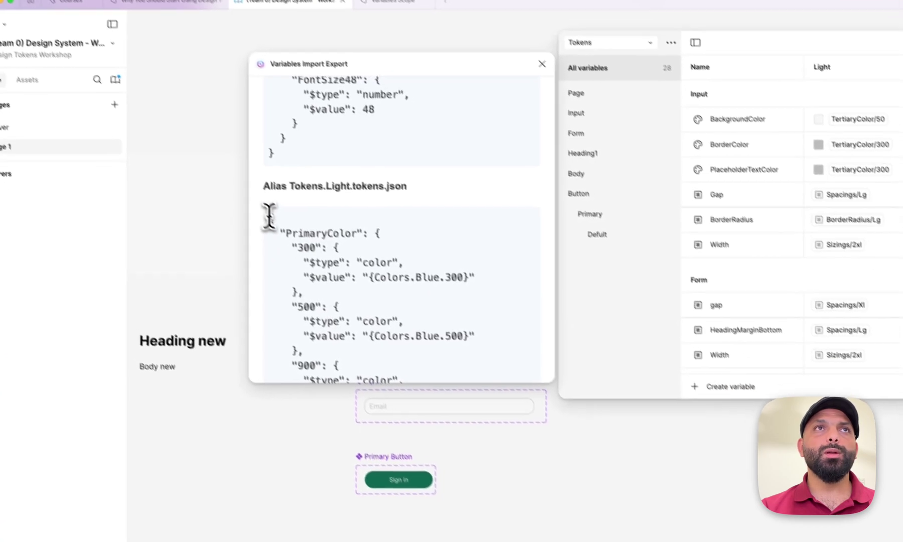
{"action": "left_click_drag", "start_coordinate": [310, 258], "coordinate": [357, 391]}
{"action": "left_click_drag", "start_coordinate": [296, 331], "coordinate": [277, 146]}
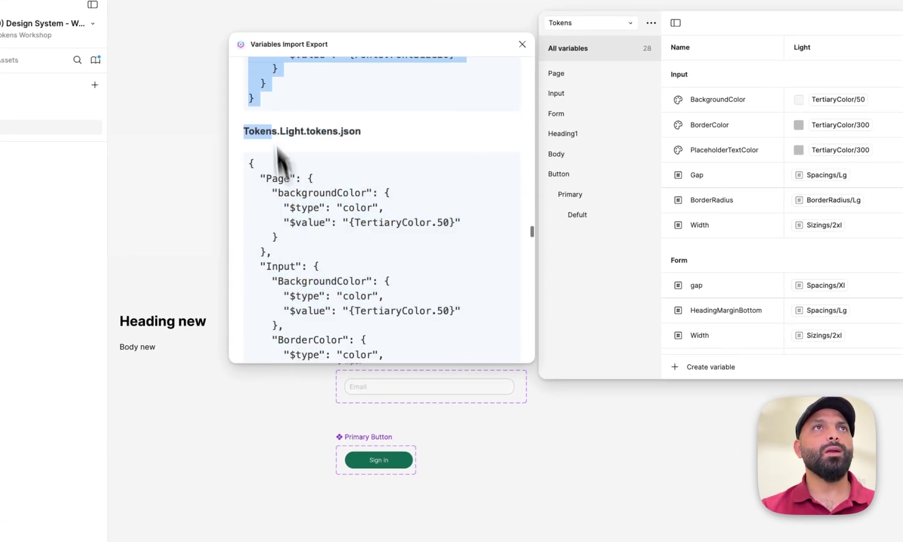
{"action": "key", "text": "super+c"}
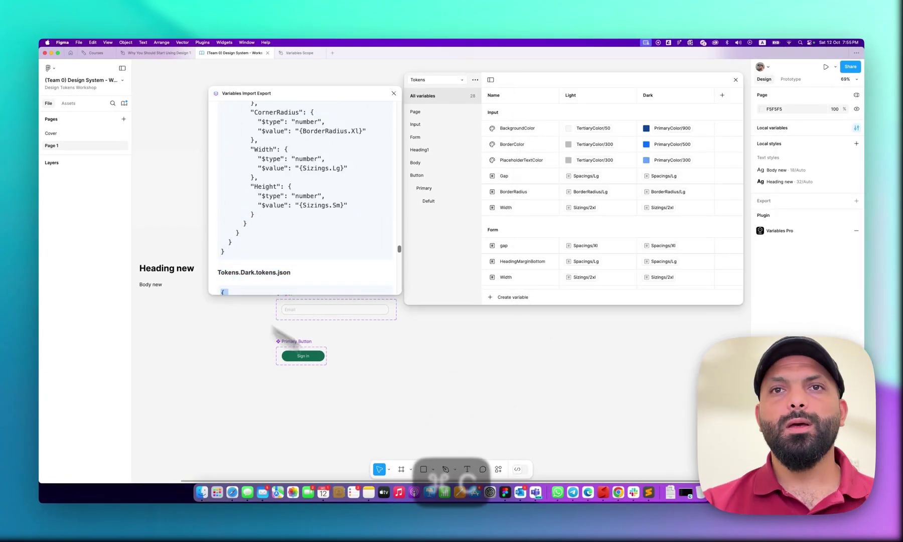
{"action": "left_click", "coordinate": [429, 381]}
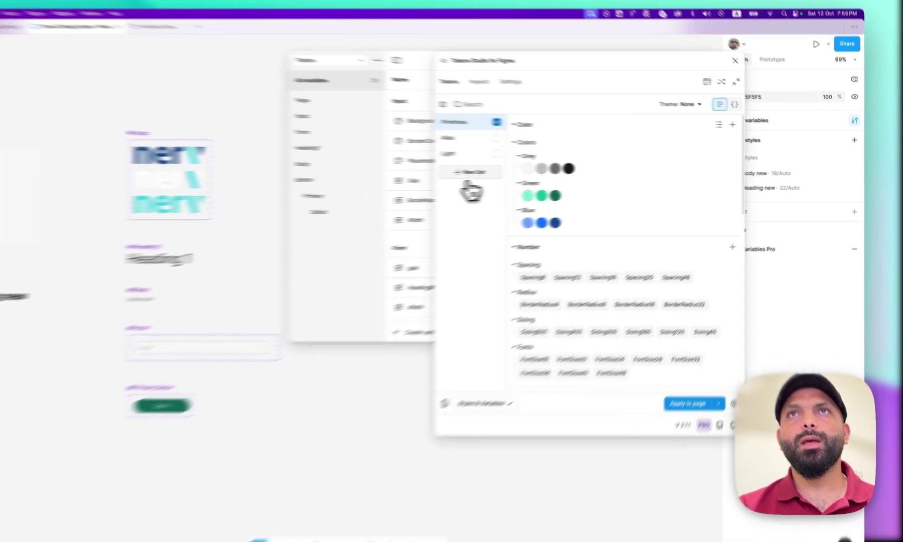
Create a Dark token set and save the pasted dark token JSON into it.
{"action": "left_click", "coordinate": [470, 173]}
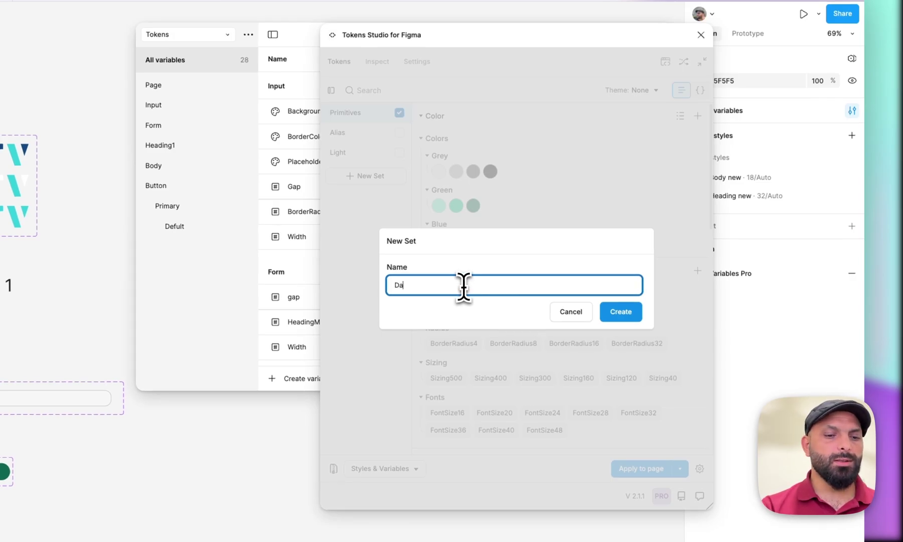
{"action": "left_click", "coordinate": [619, 311]}
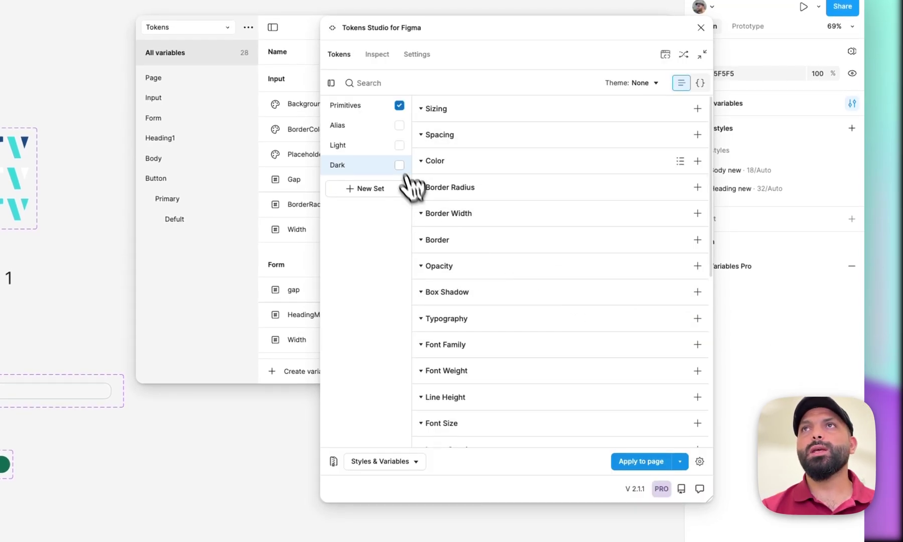
{"action": "left_click", "coordinate": [700, 84]}
{"action": "key", "text": "super+a"}
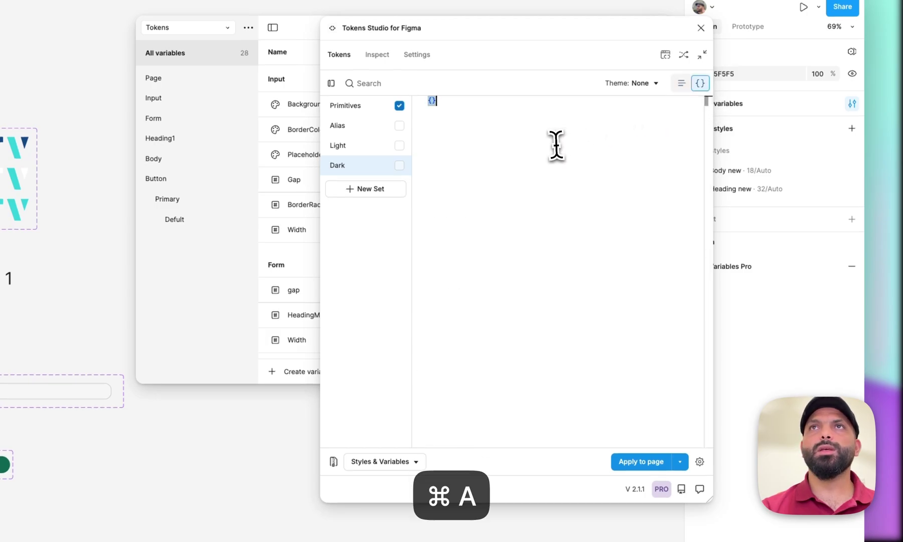
{"action": "key", "text": "super+v"}
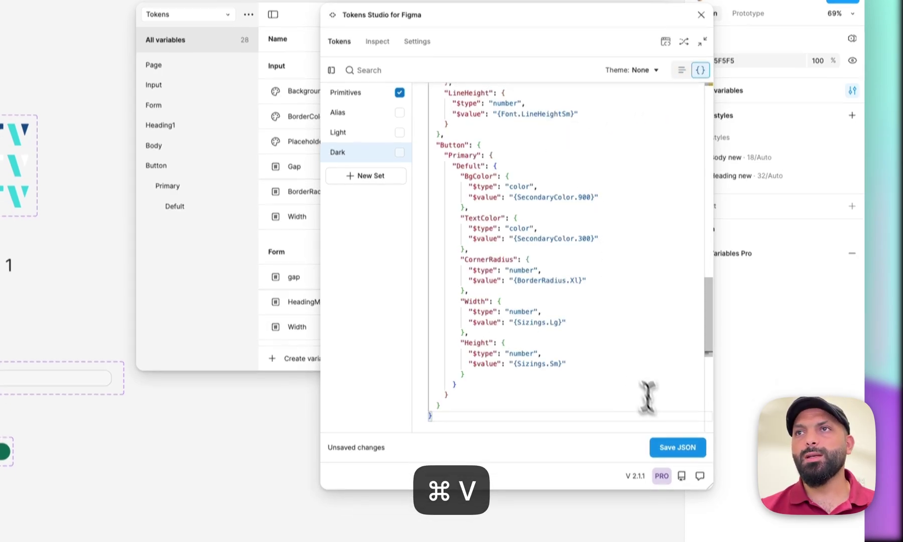
{"action": "left_click", "coordinate": [675, 427]}
Enable the Alias, Light and Dark token sets.
{"action": "left_click", "coordinate": [346, 91]}
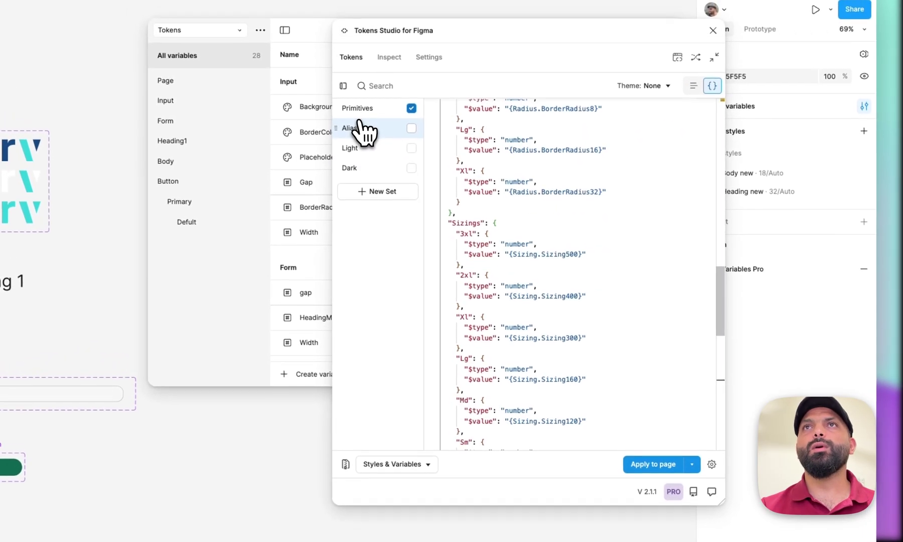
{"action": "left_click", "coordinate": [694, 87]}
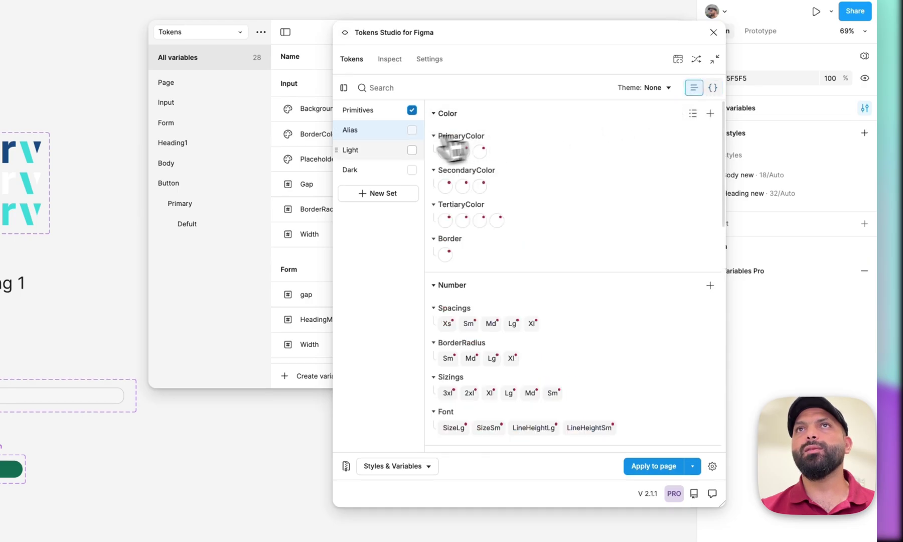
{"action": "left_click", "coordinate": [412, 130]}
{"action": "left_click", "coordinate": [412, 150]}
{"action": "left_click", "coordinate": [412, 170]}
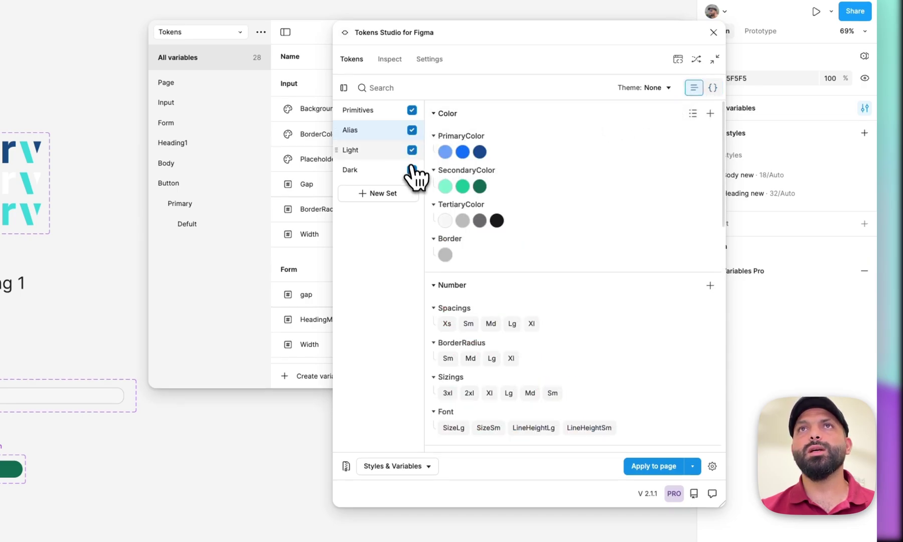
Mark Alias and Primitives as source sets, then review the Light and Dark tokens.
{"action": "right_click", "coordinate": [385, 133]}
{"action": "left_click", "coordinate": [429, 190]}
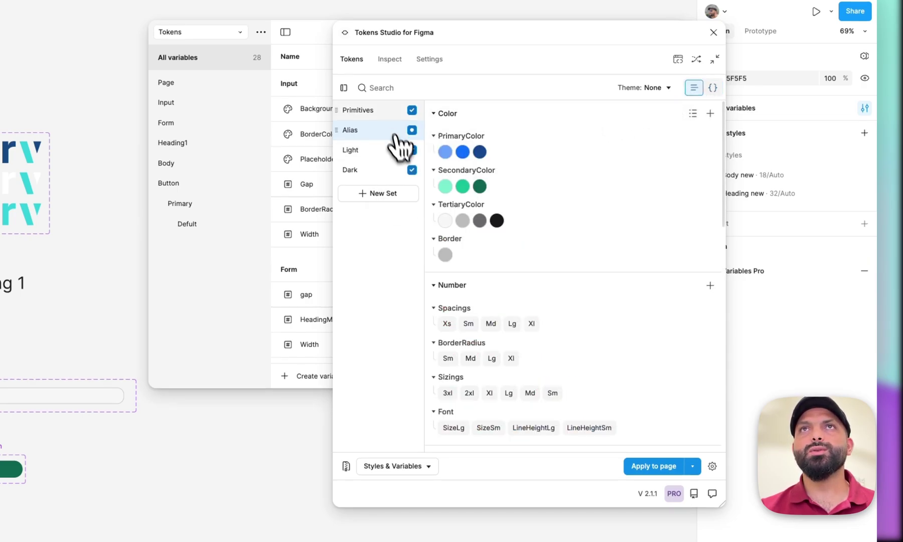
{"action": "right_click", "coordinate": [386, 113]}
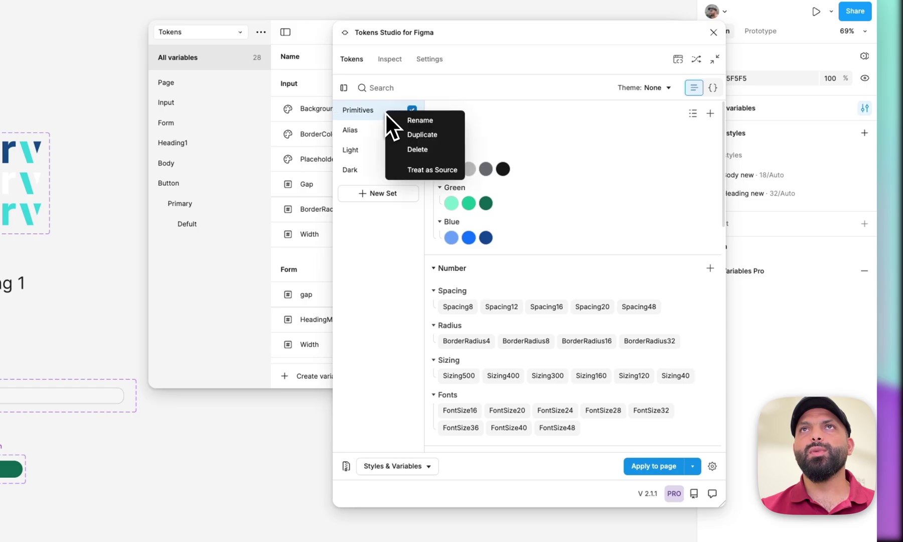
{"action": "left_click", "coordinate": [413, 168]}
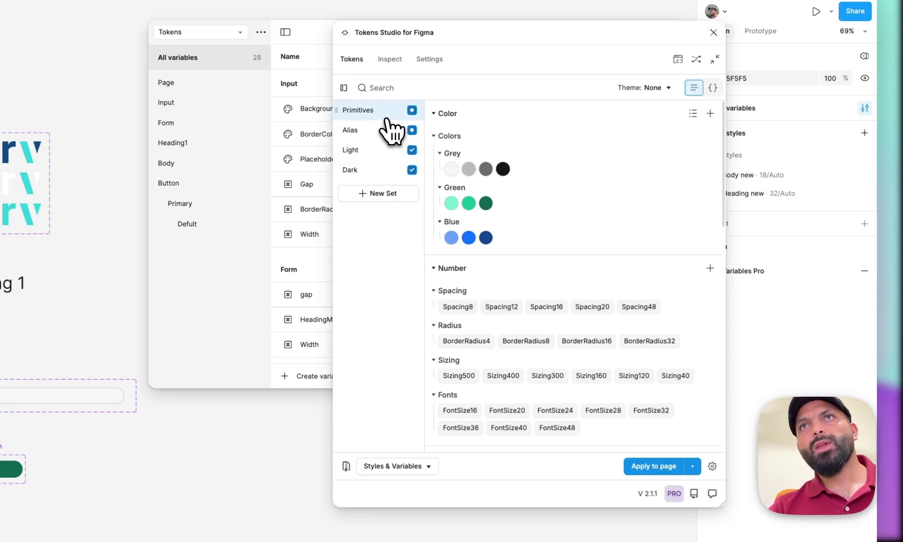
{"action": "left_click", "coordinate": [377, 152]}
{"action": "left_click", "coordinate": [379, 169]}
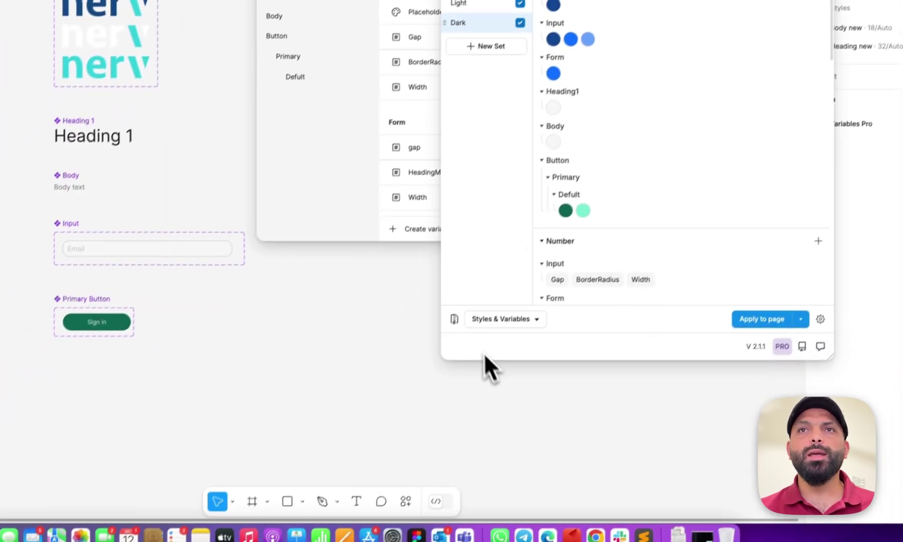
Export the Dark tokens from Tokens Studio as a single JSON file.
{"action": "left_click", "coordinate": [454, 319]}
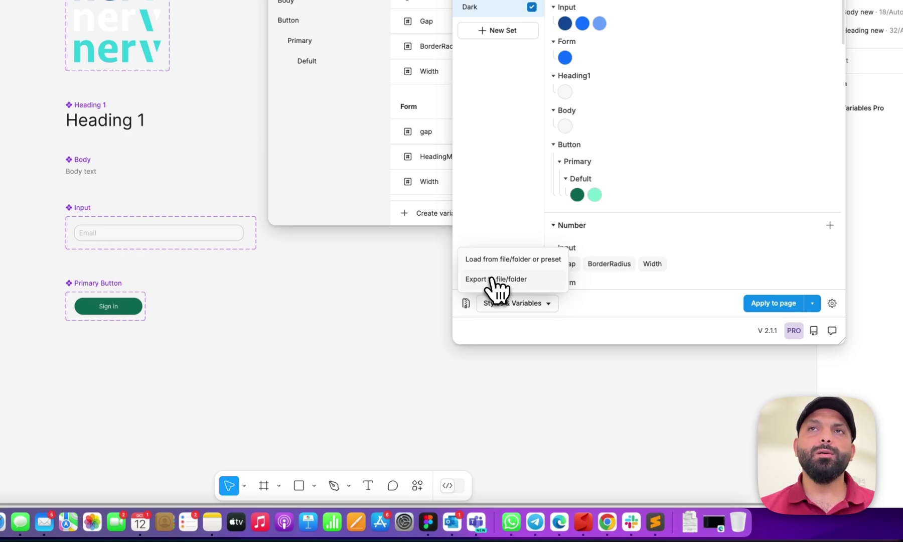
{"action": "left_click", "coordinate": [494, 279]}
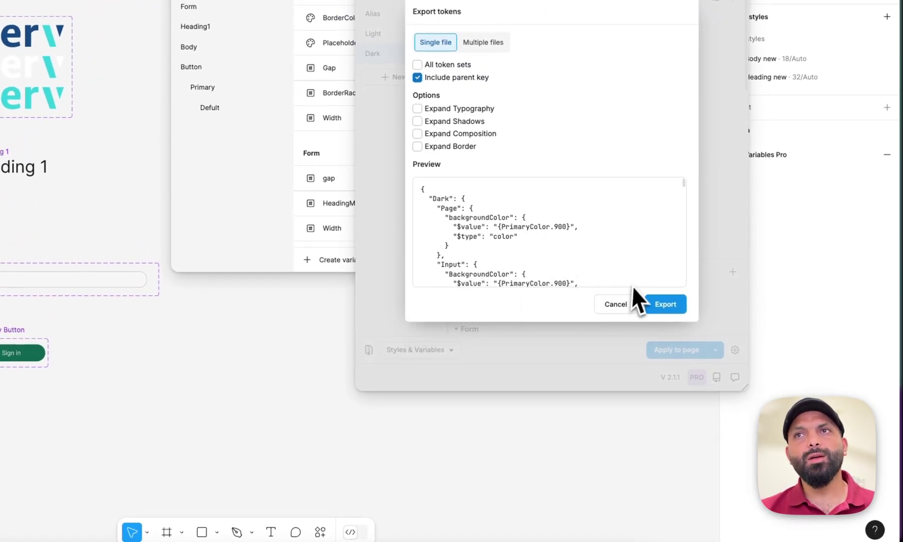
{"action": "left_click", "coordinate": [616, 305]}
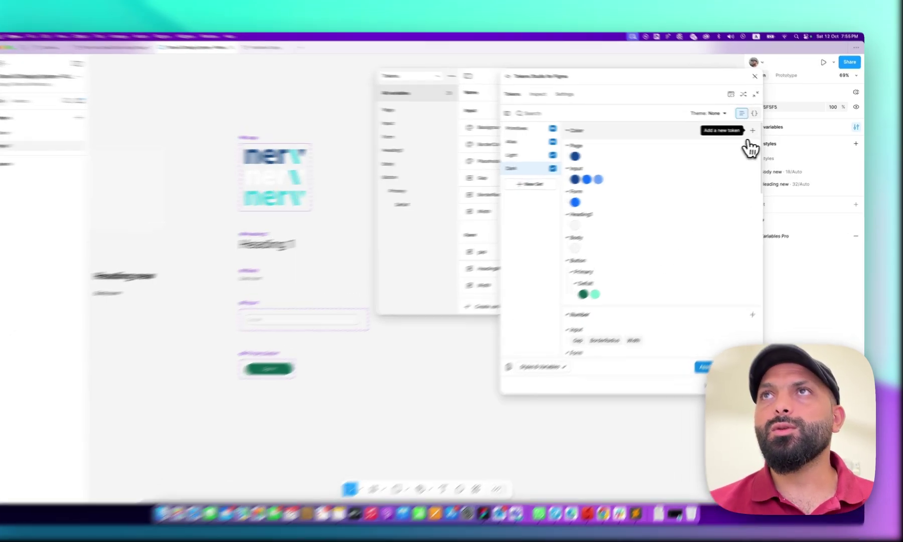
Show the Dark set as raw JSON and inspect Input's {PrimaryColor.900} background reference.
{"action": "left_click", "coordinate": [761, 114]}
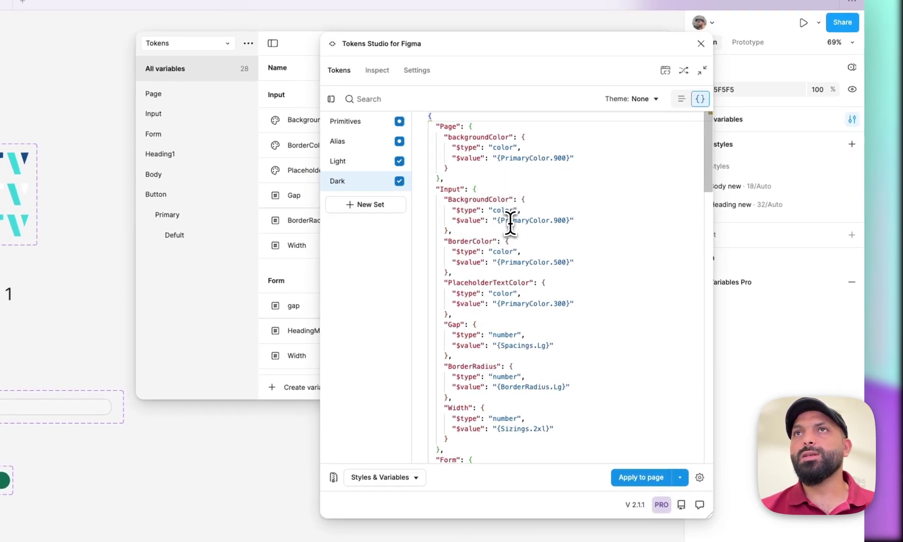
{"action": "left_click_drag", "start_coordinate": [510, 220], "coordinate": [552, 221]}
{"action": "left_click", "coordinate": [584, 220]}
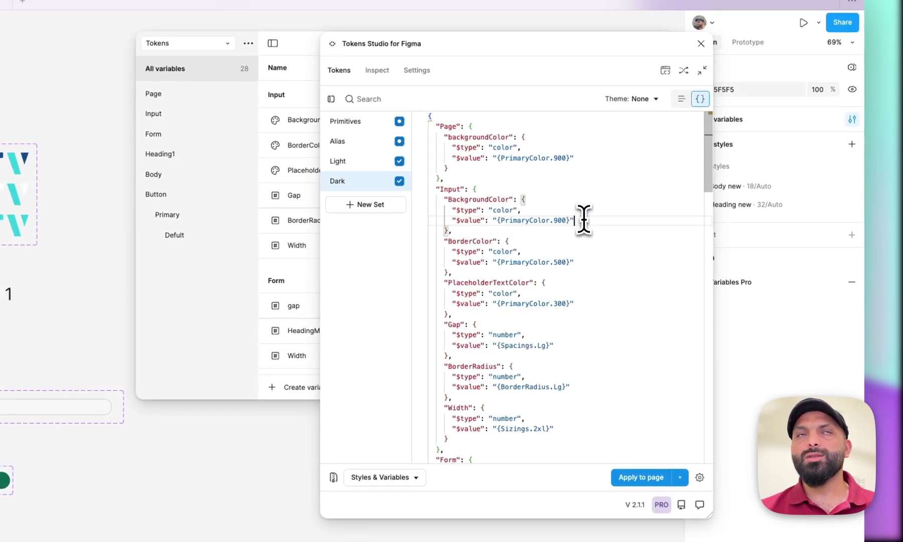